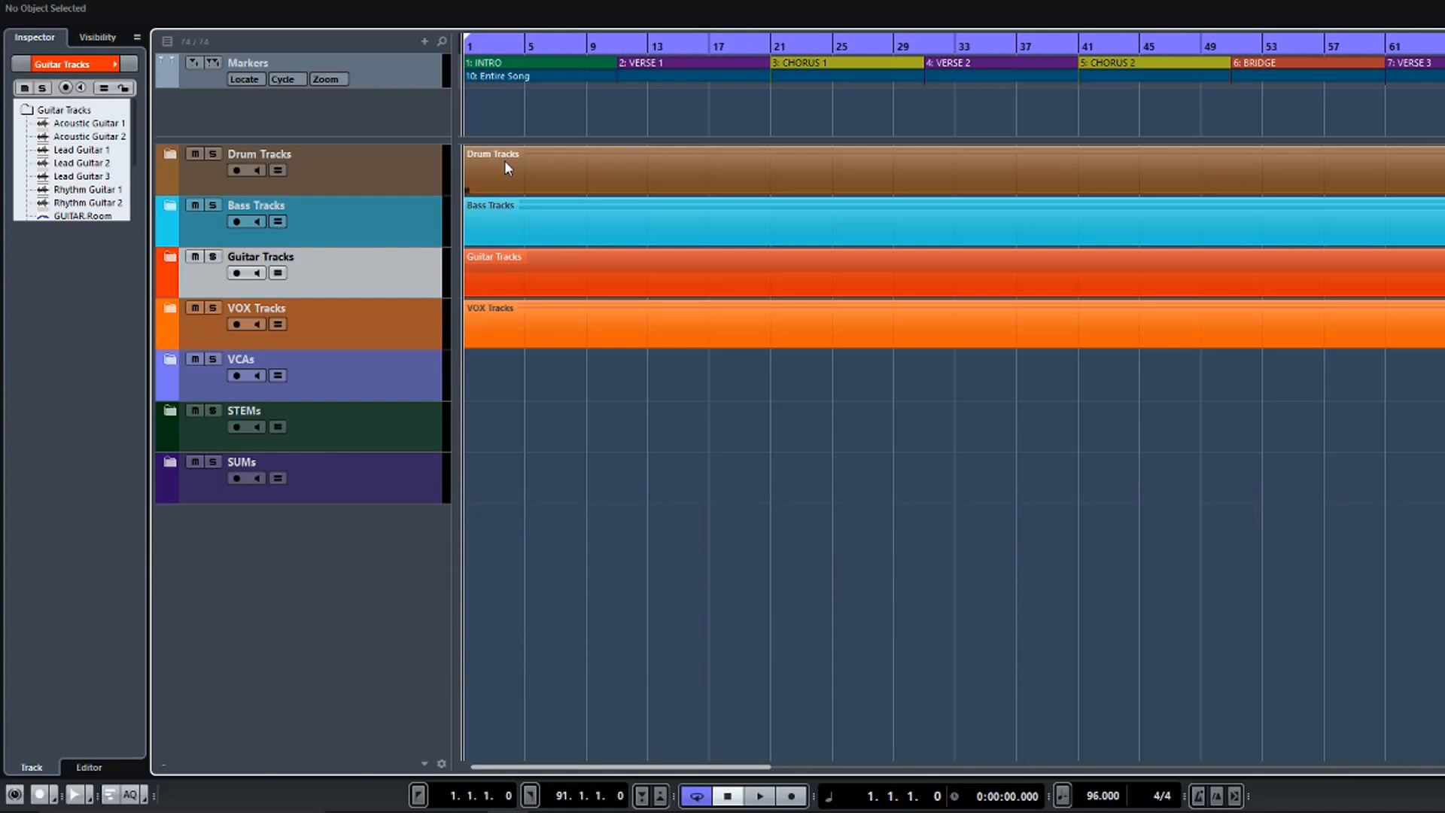
Start playback from bar 1 and expand the Guitar Tracks folder to review its acoustic, lead and rhythm guitar tracks.
key("space")
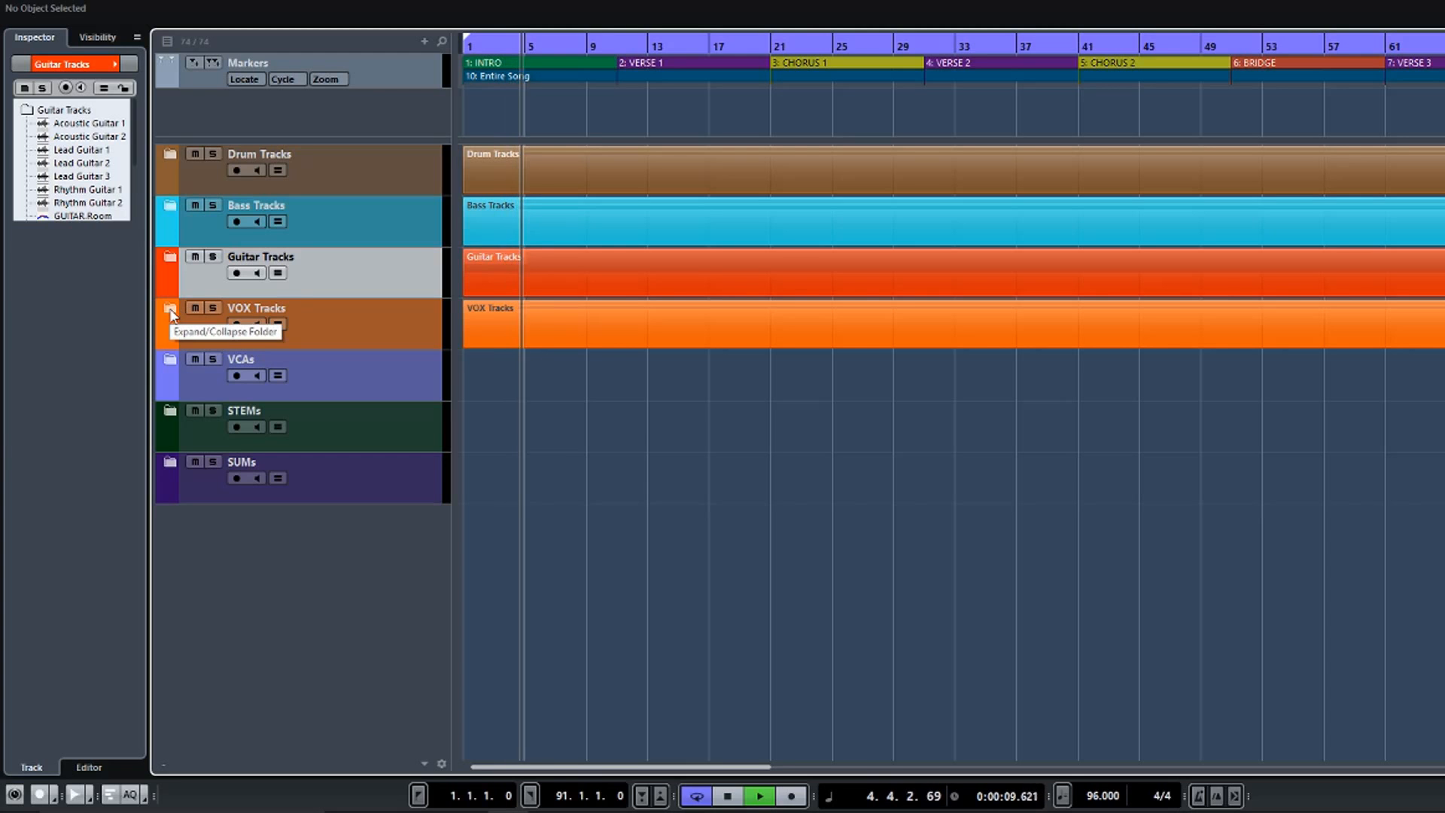
left_click(171, 258)
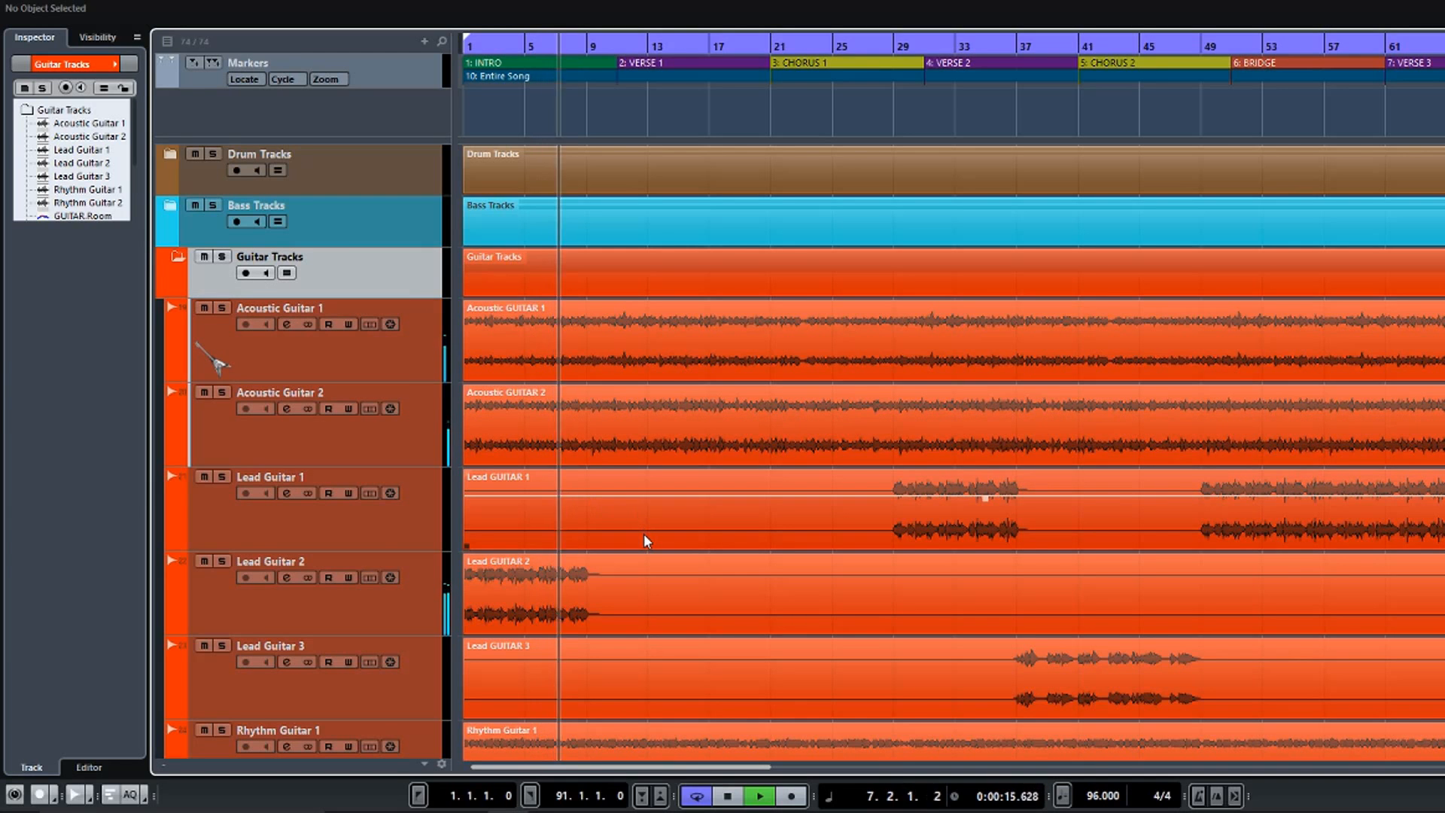
scroll(673, 472, "down", 4)
scroll(674, 471, "up", 2)
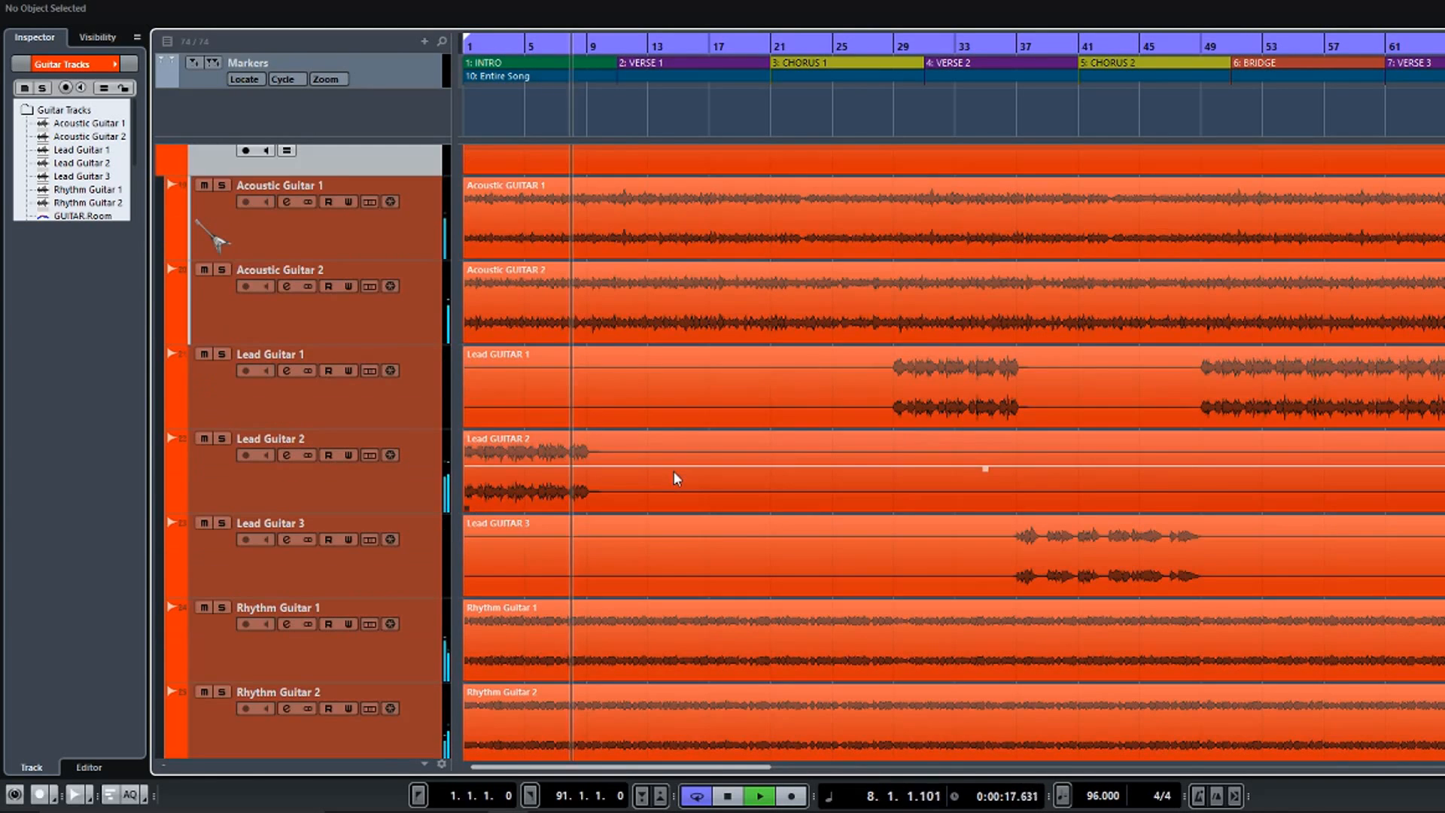
scroll(674, 471, "down", 2)
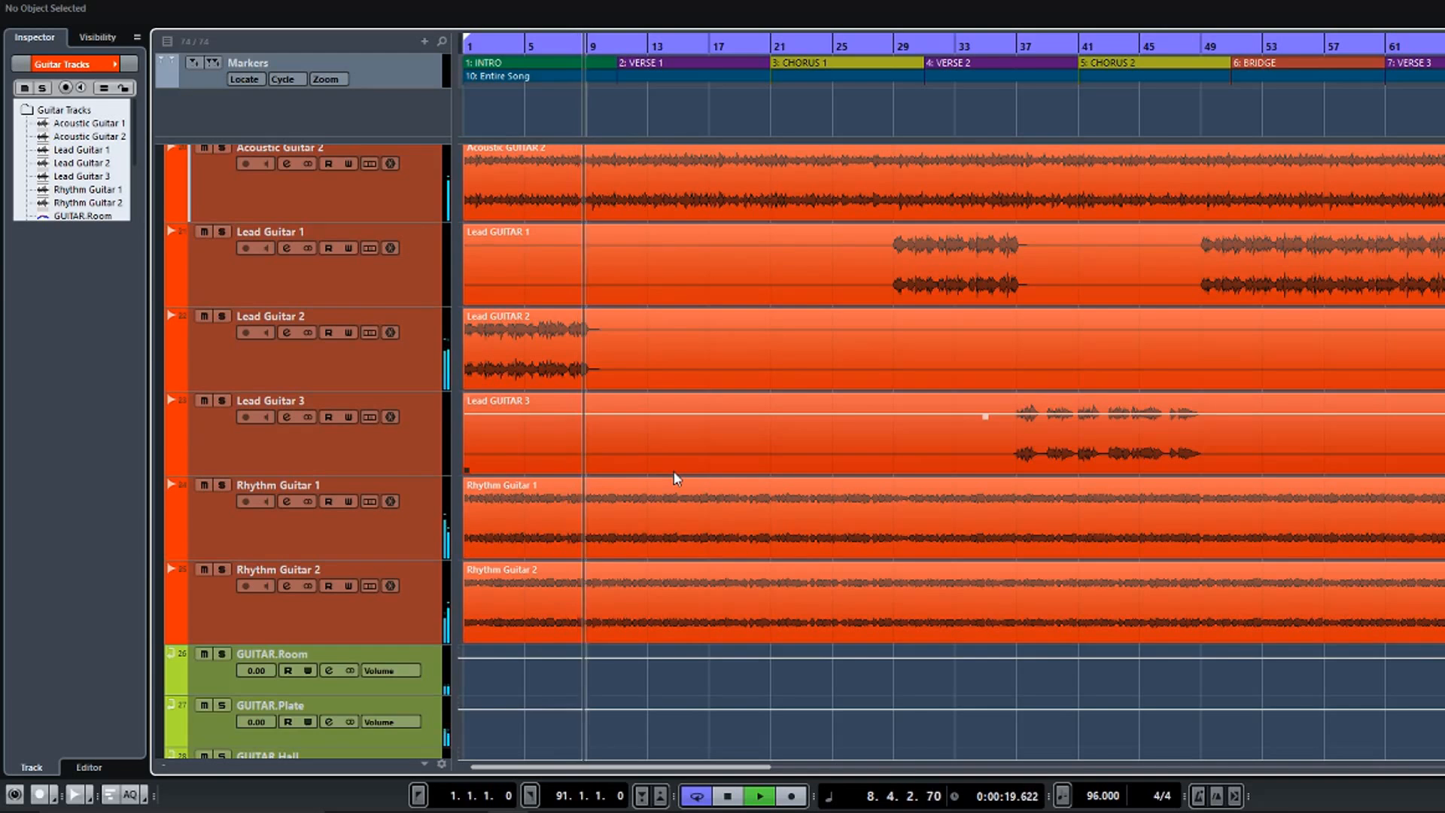
scroll(674, 472, "up", 2)
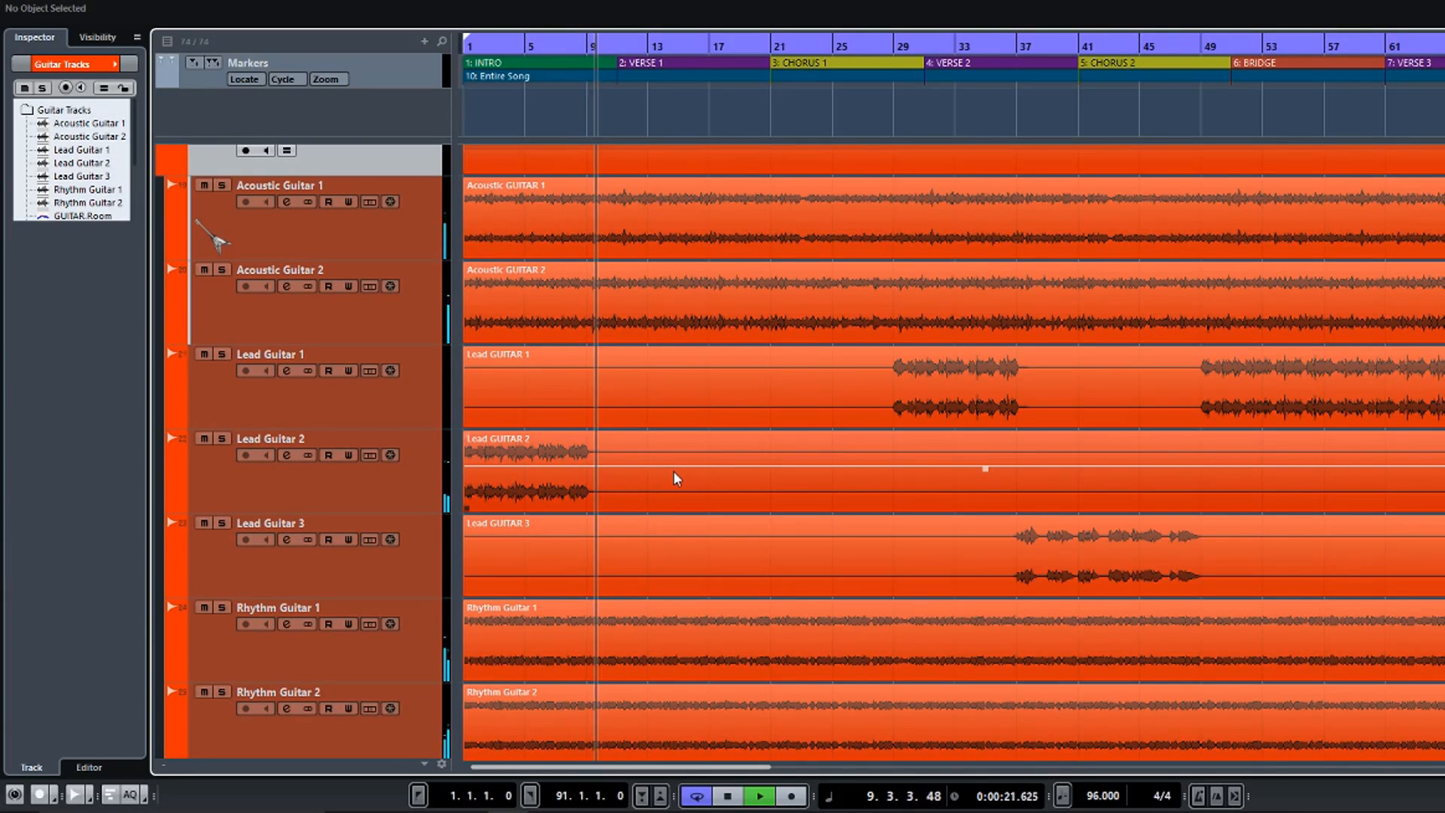
scroll(674, 471, "down", 3)
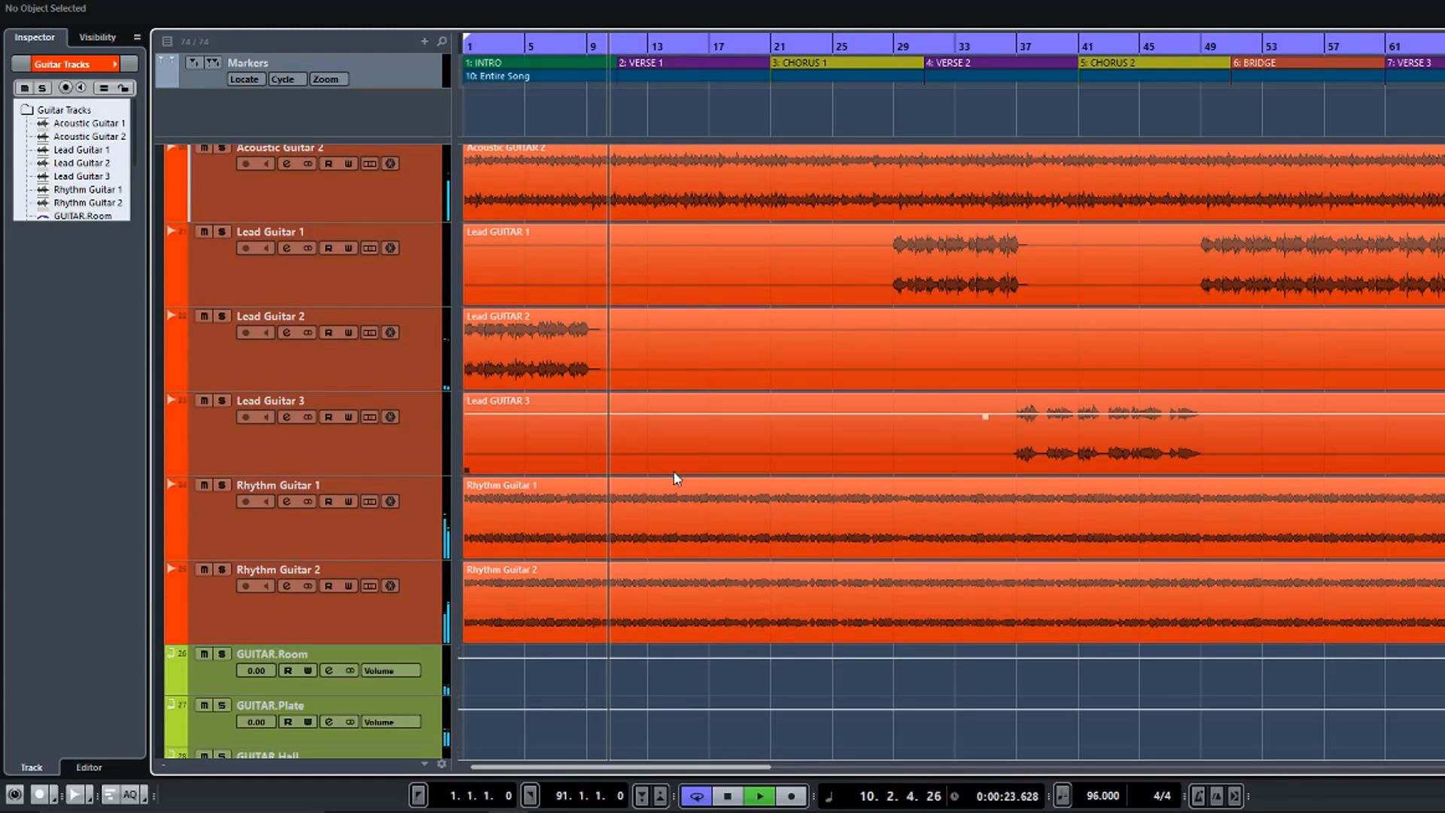
scroll(674, 471, "up", 3)
scroll(675, 471, "down", 3)
scroll(674, 471, "up", 3)
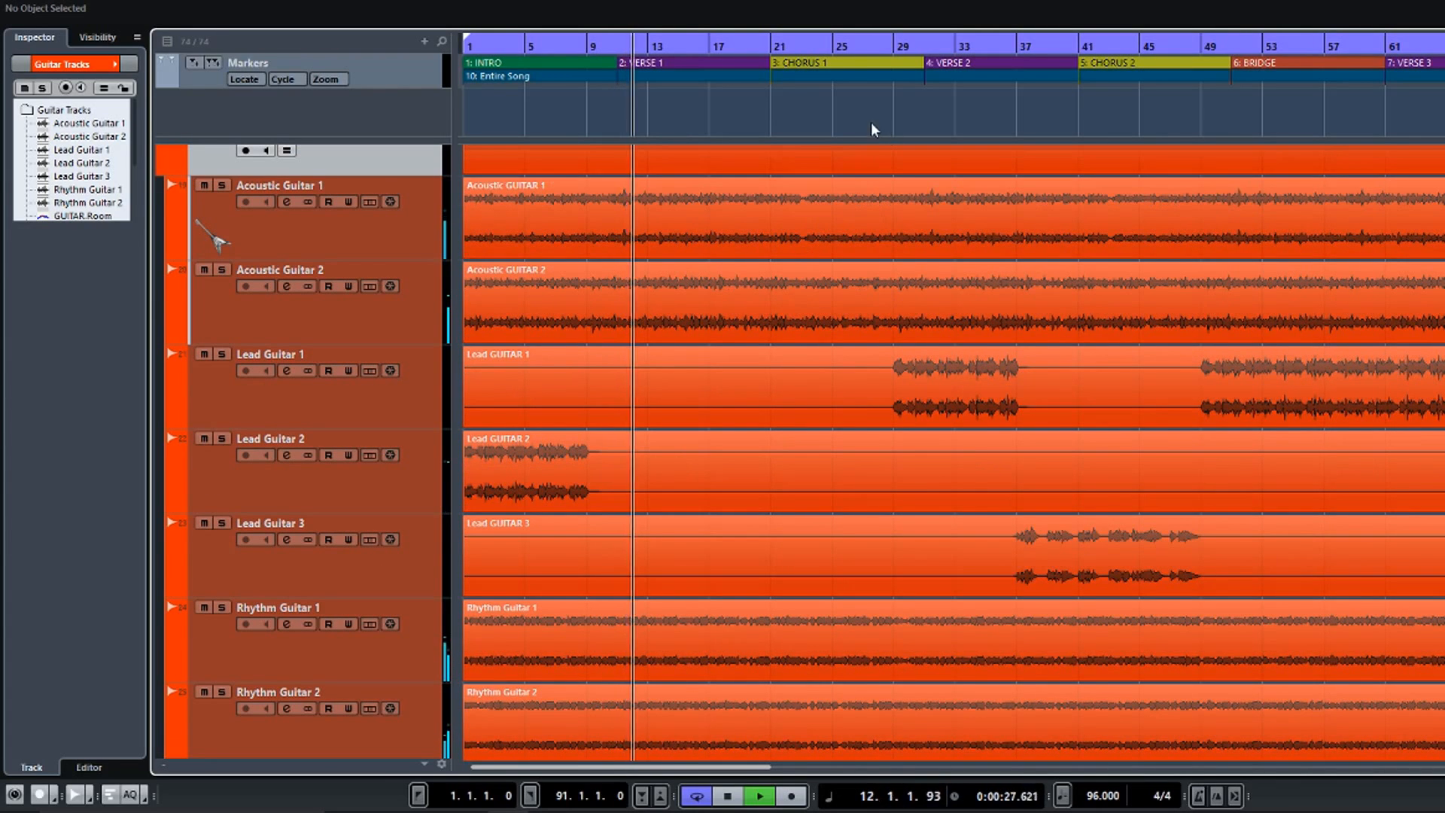
Skip playback ahead through Verse 1 and Chorus 1 to about bar 28, just before the Lead Guitar 1 part.
left_click(702, 122)
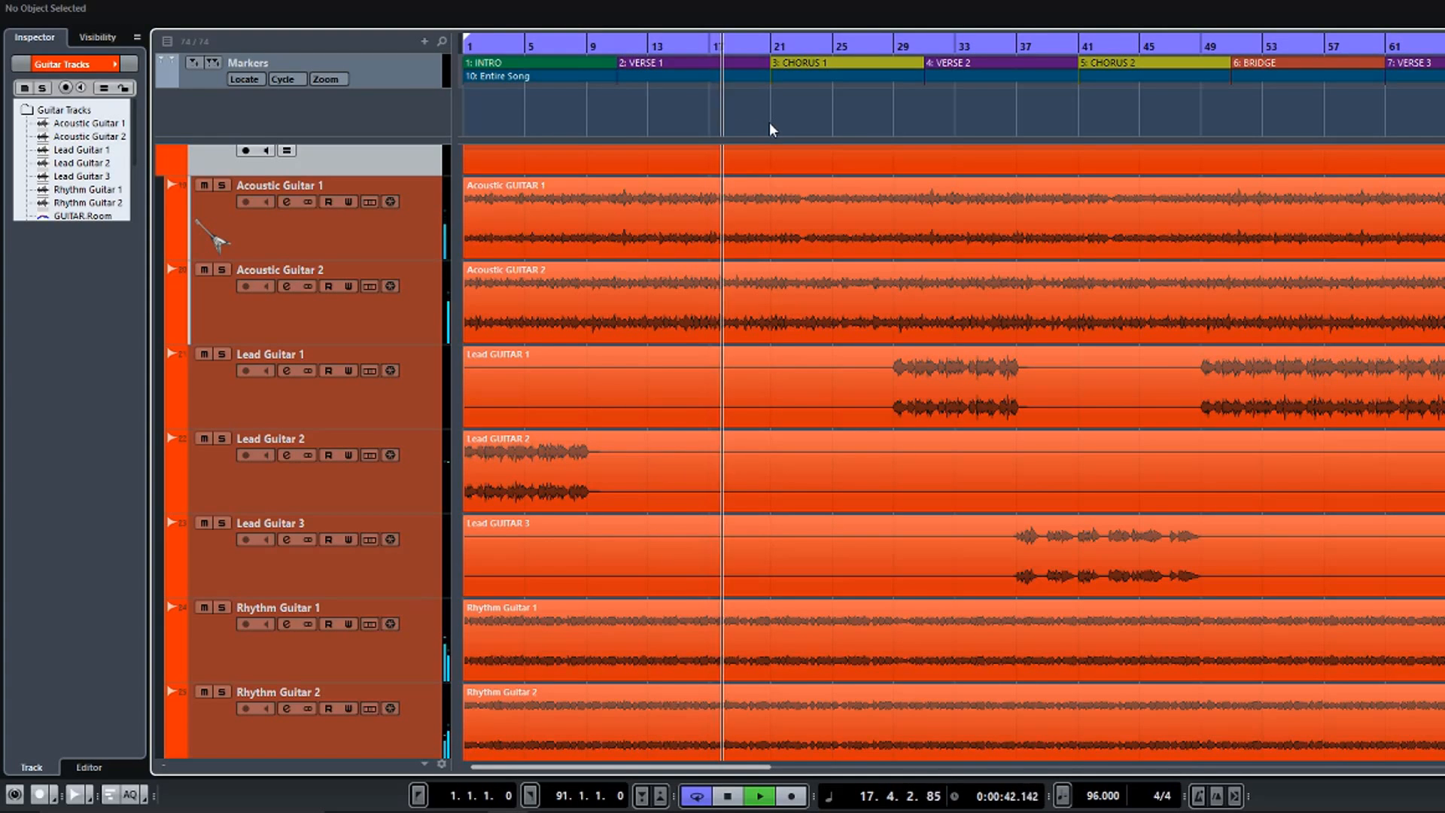
left_click(769, 122)
left_click(831, 131)
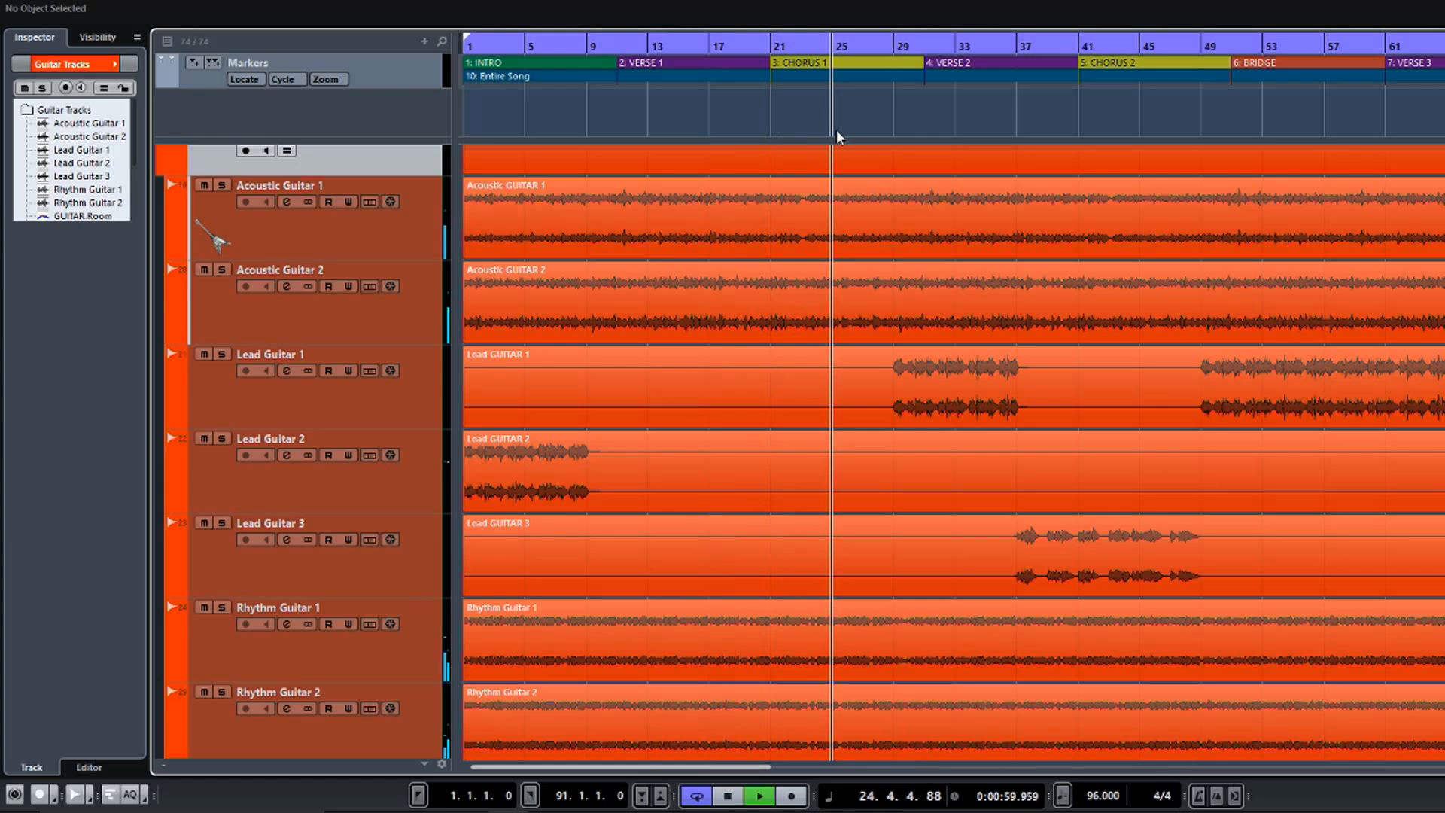
left_click(870, 130)
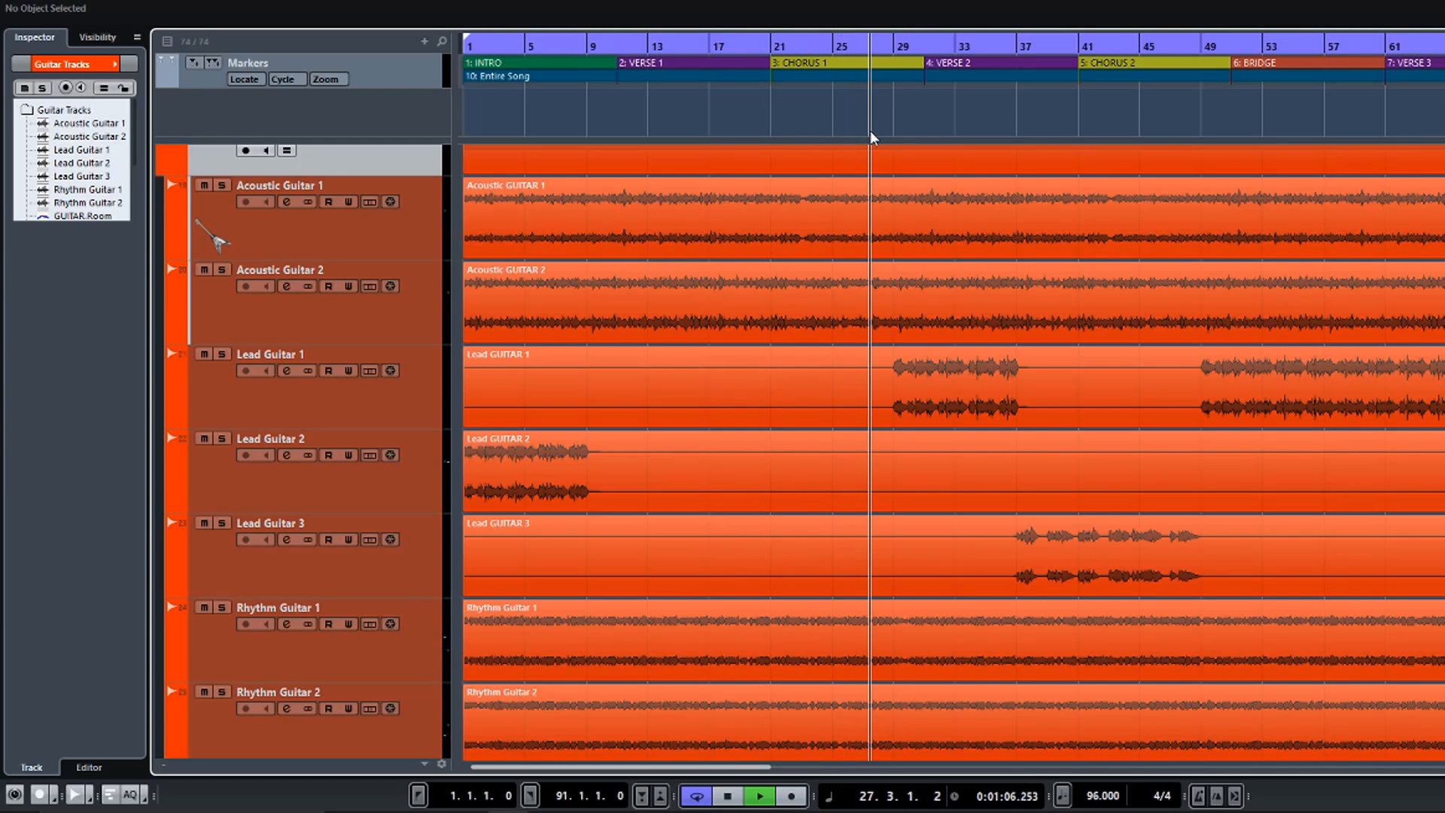
left_click(883, 128)
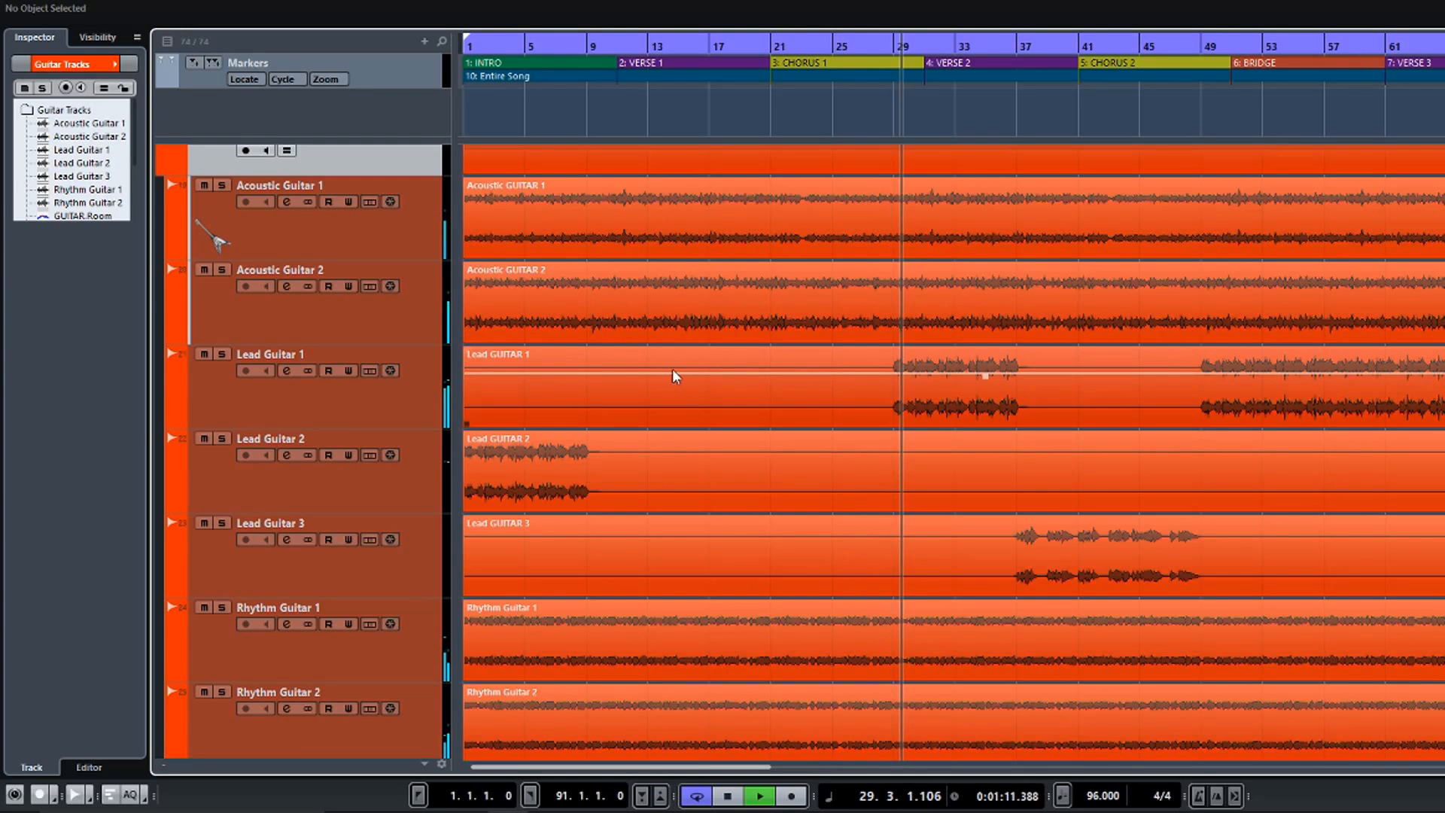
Split the Lead Guitar 1 event at about bar 41 and mute the first part.
scroll(446, 372, "down", 2)
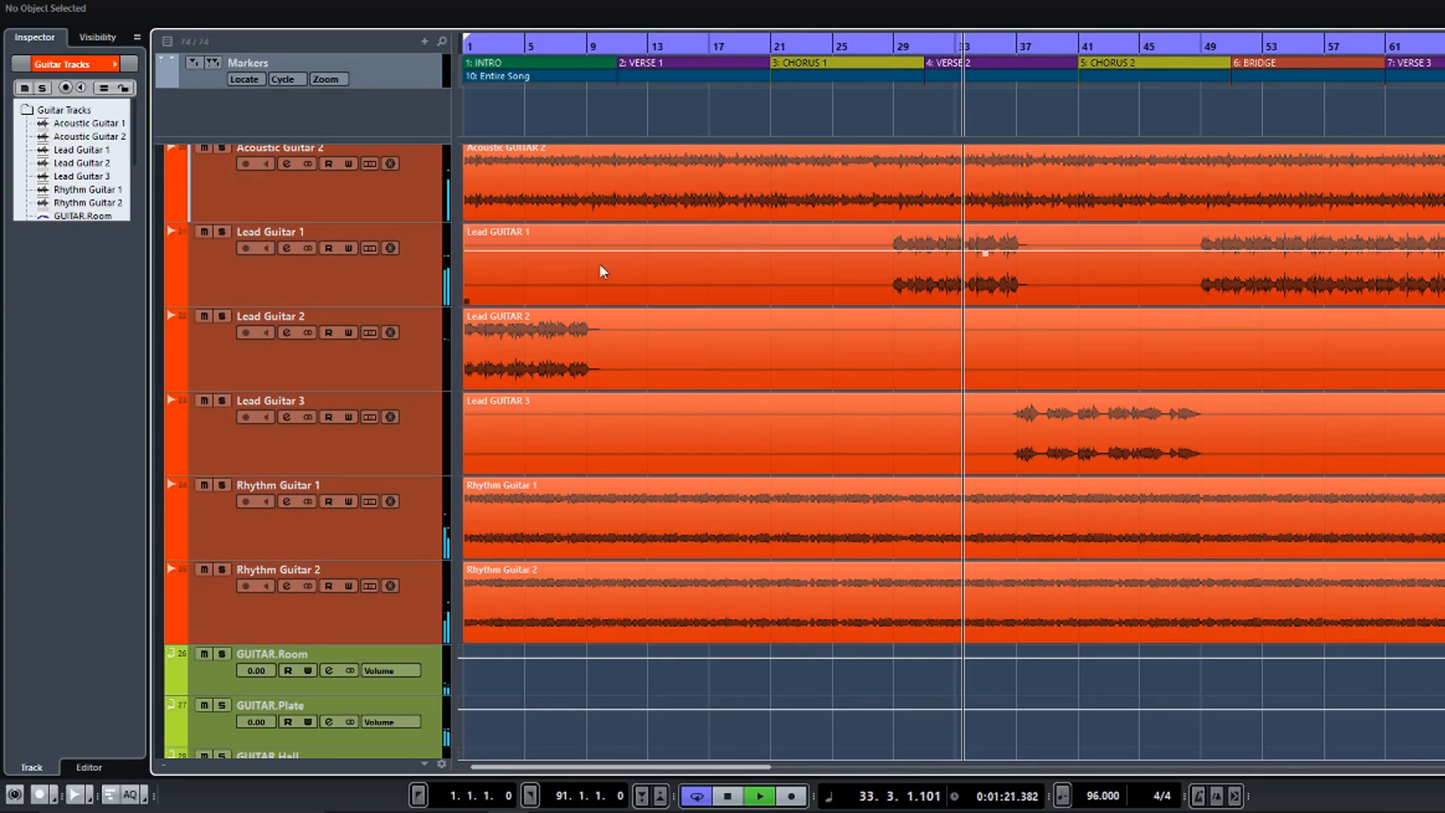
left_click(1080, 297, "alt")
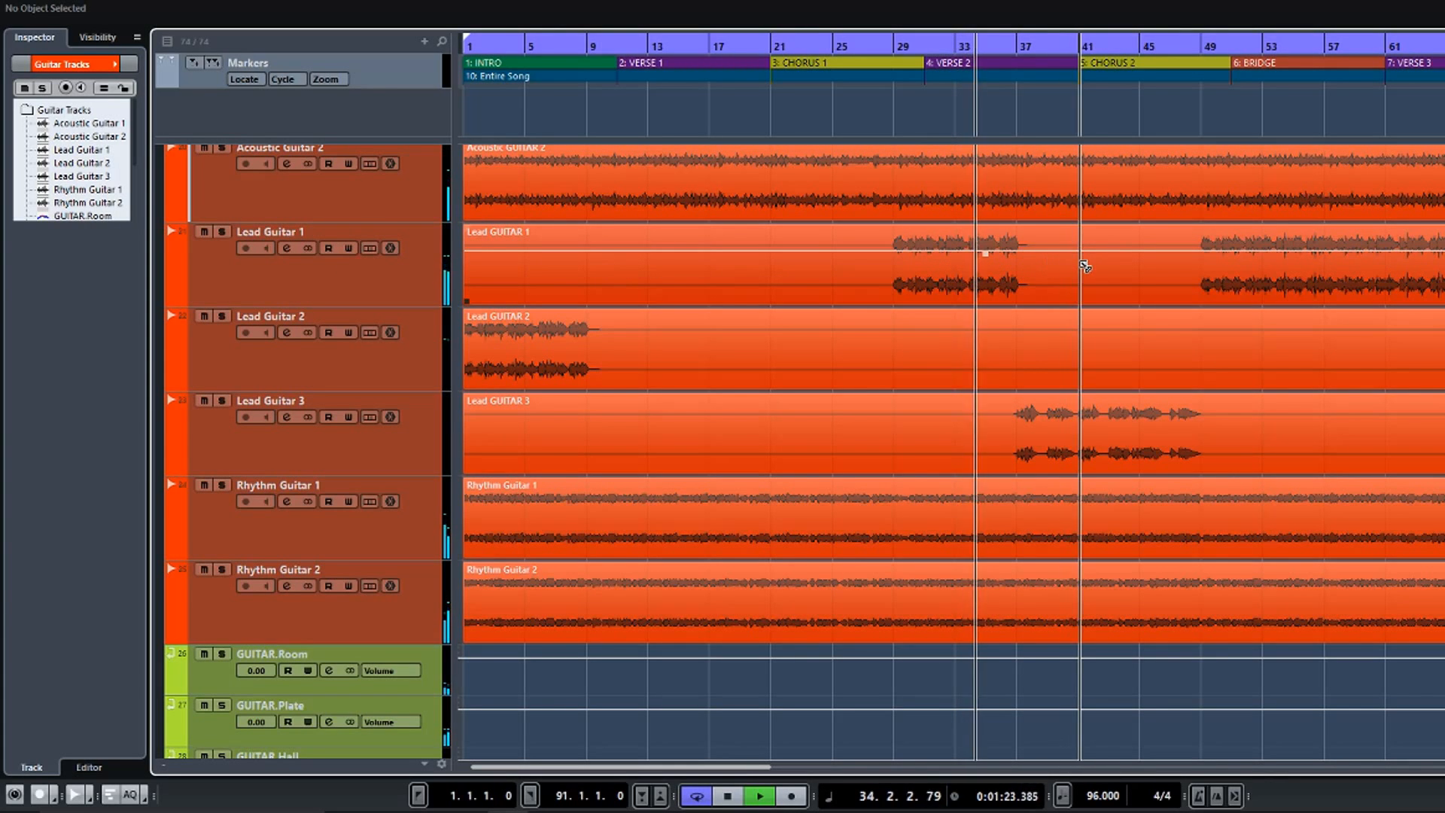
left_click(1026, 275)
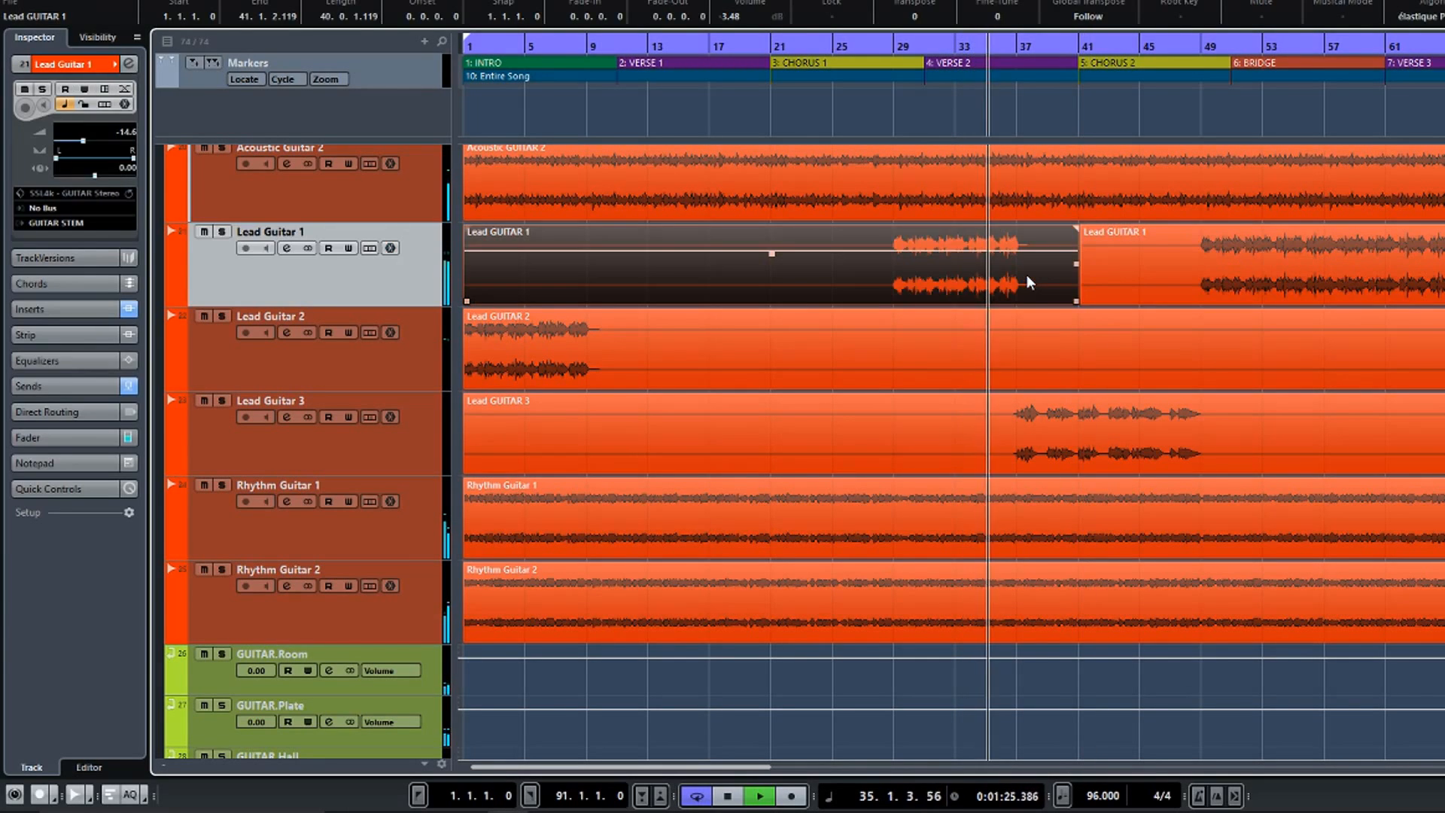
key("shift+m")
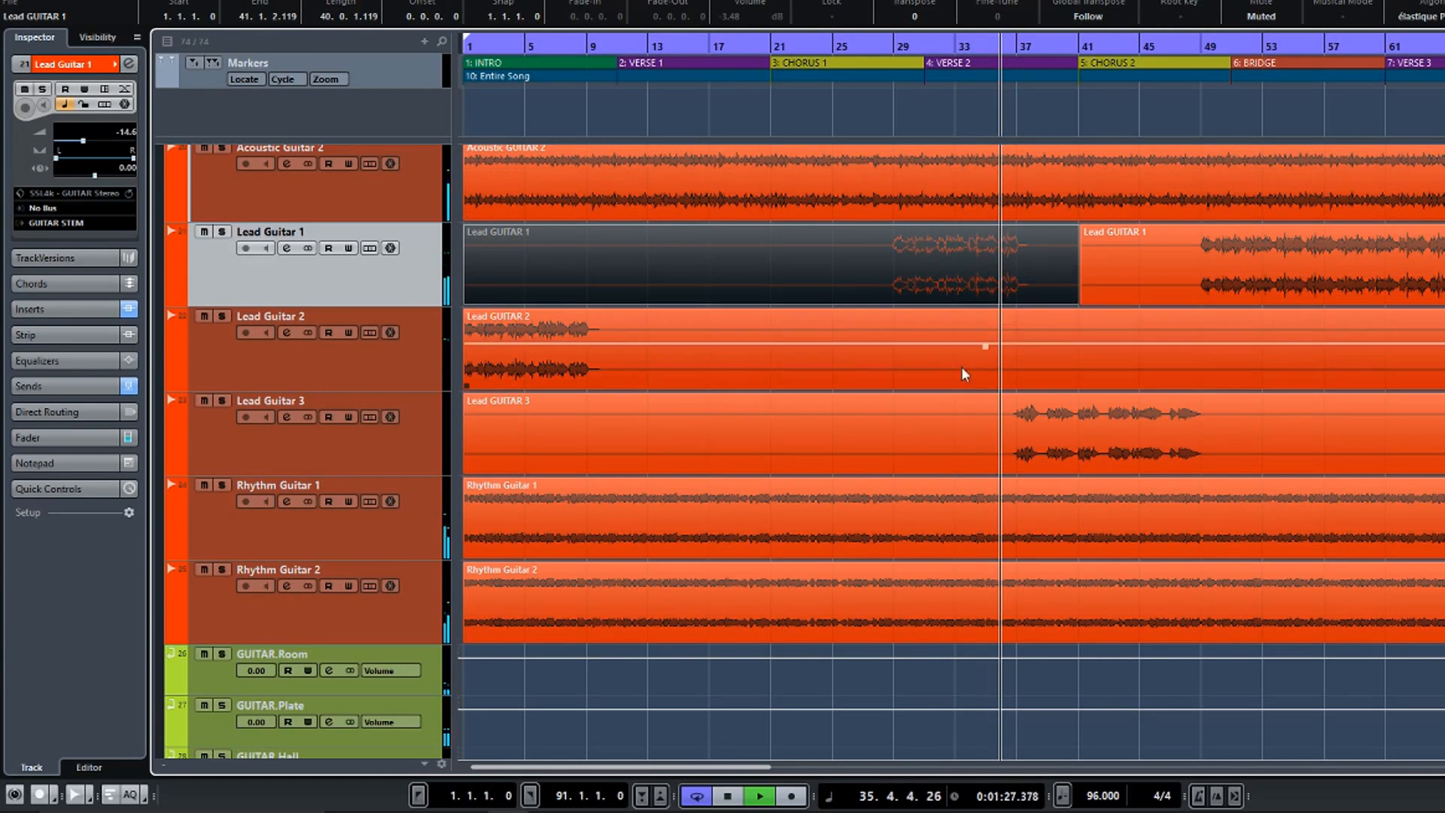
Enable automation writing on Rhythm Guitar 1 and record a mute at about bar 29 during playback.
scroll(869, 484, "up", 2)
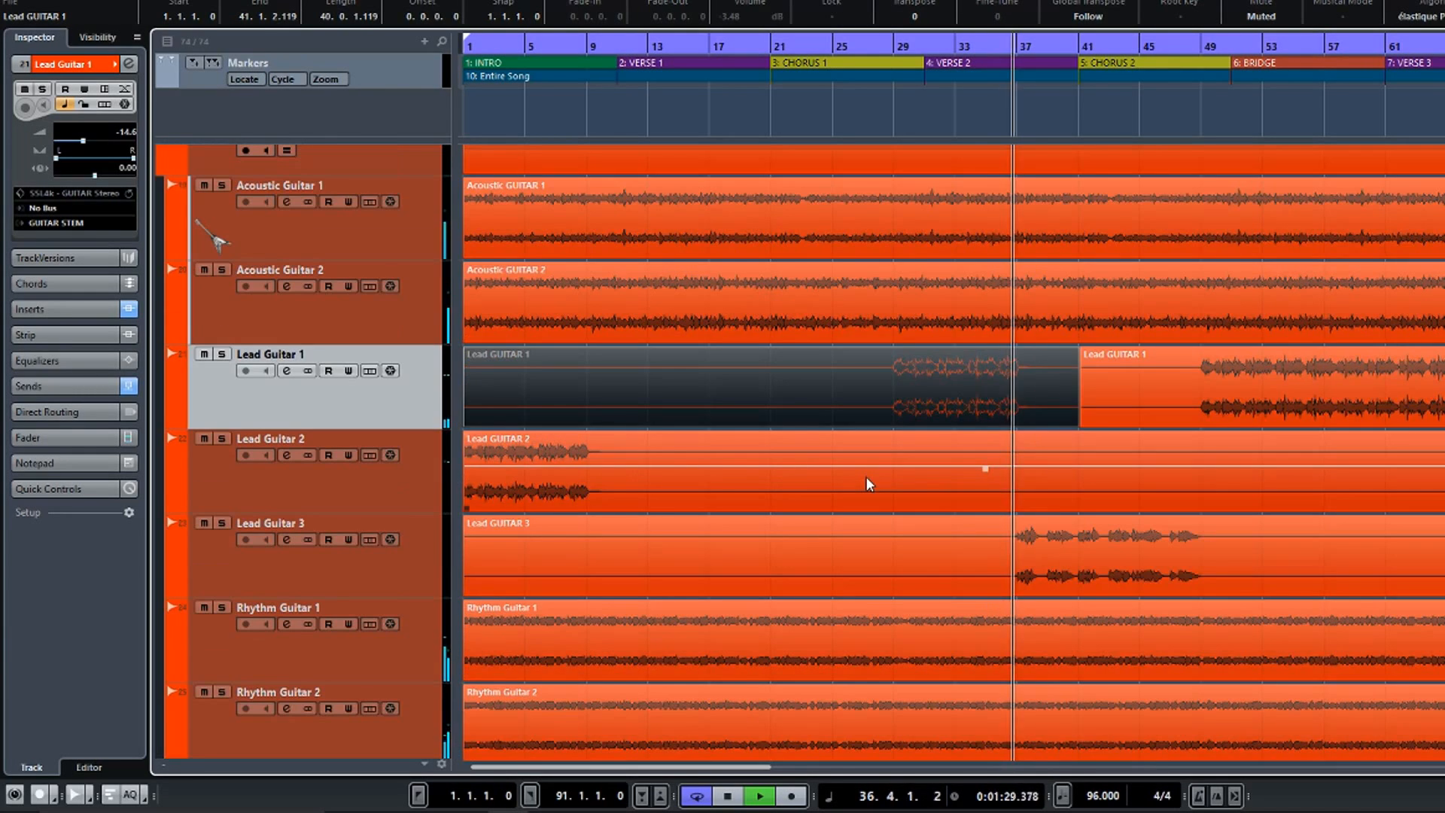
scroll(870, 484, "down", 2)
key("space")
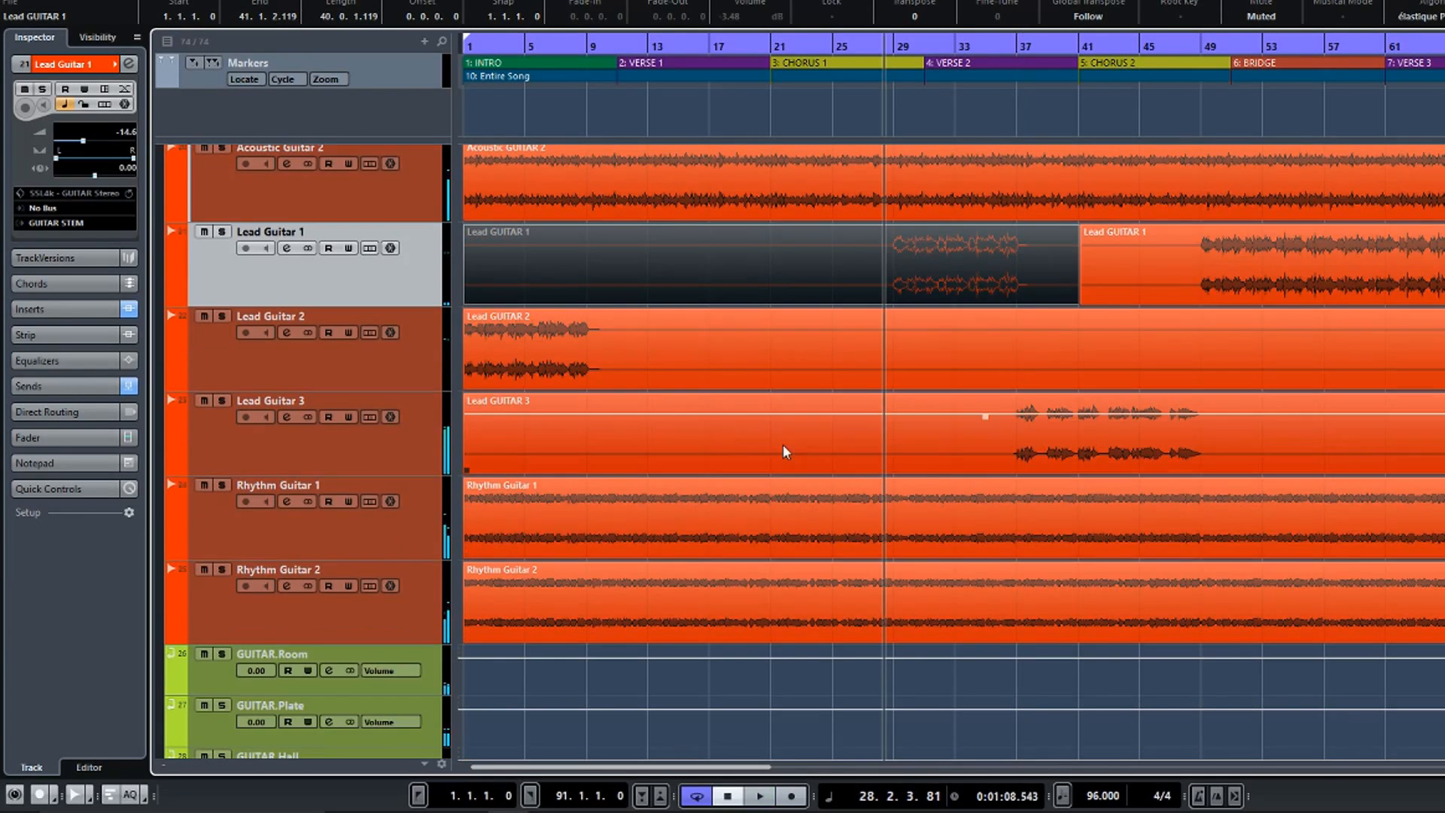
left_click(348, 501)
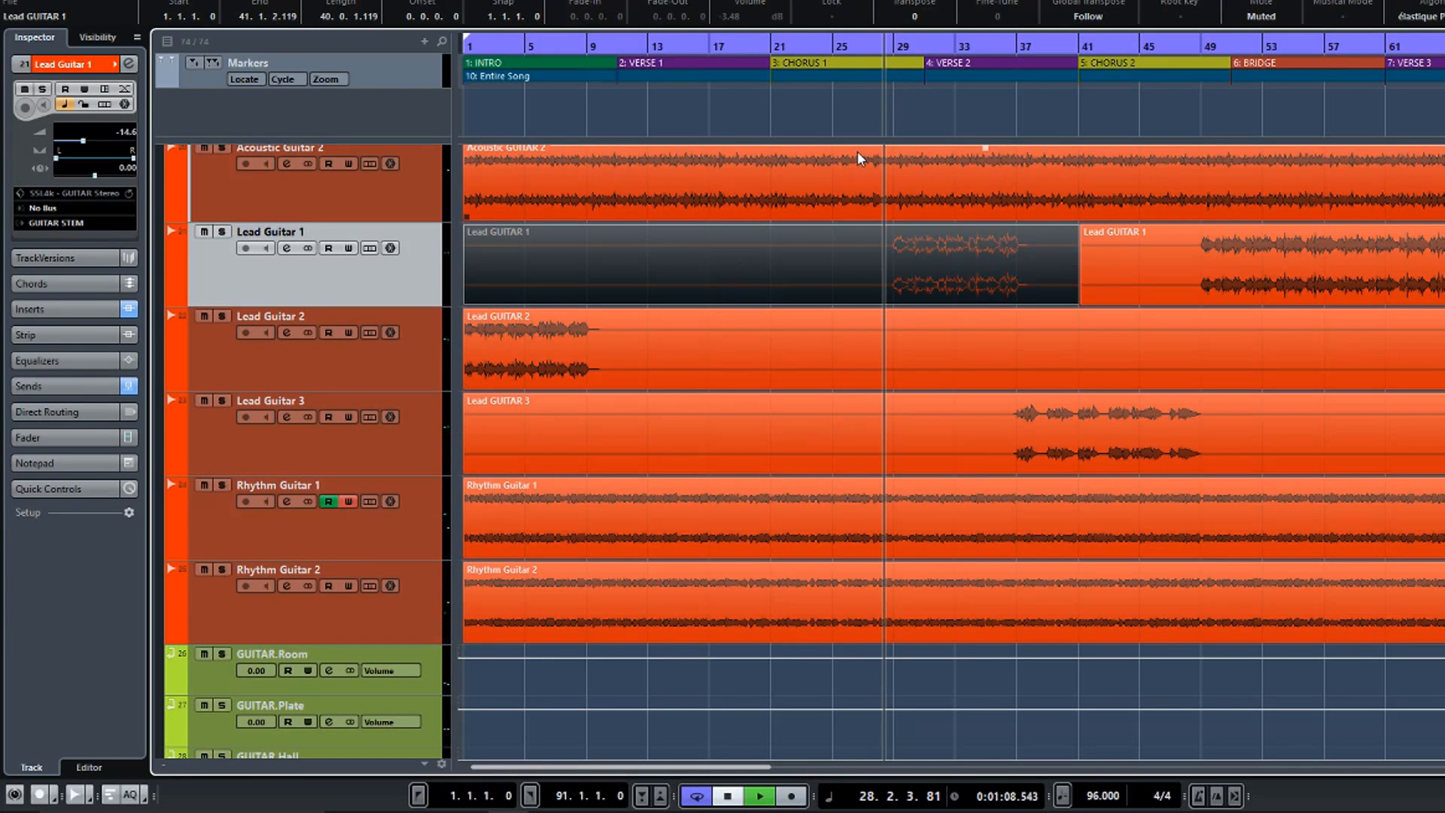
key("space")
key("space")
key("space")
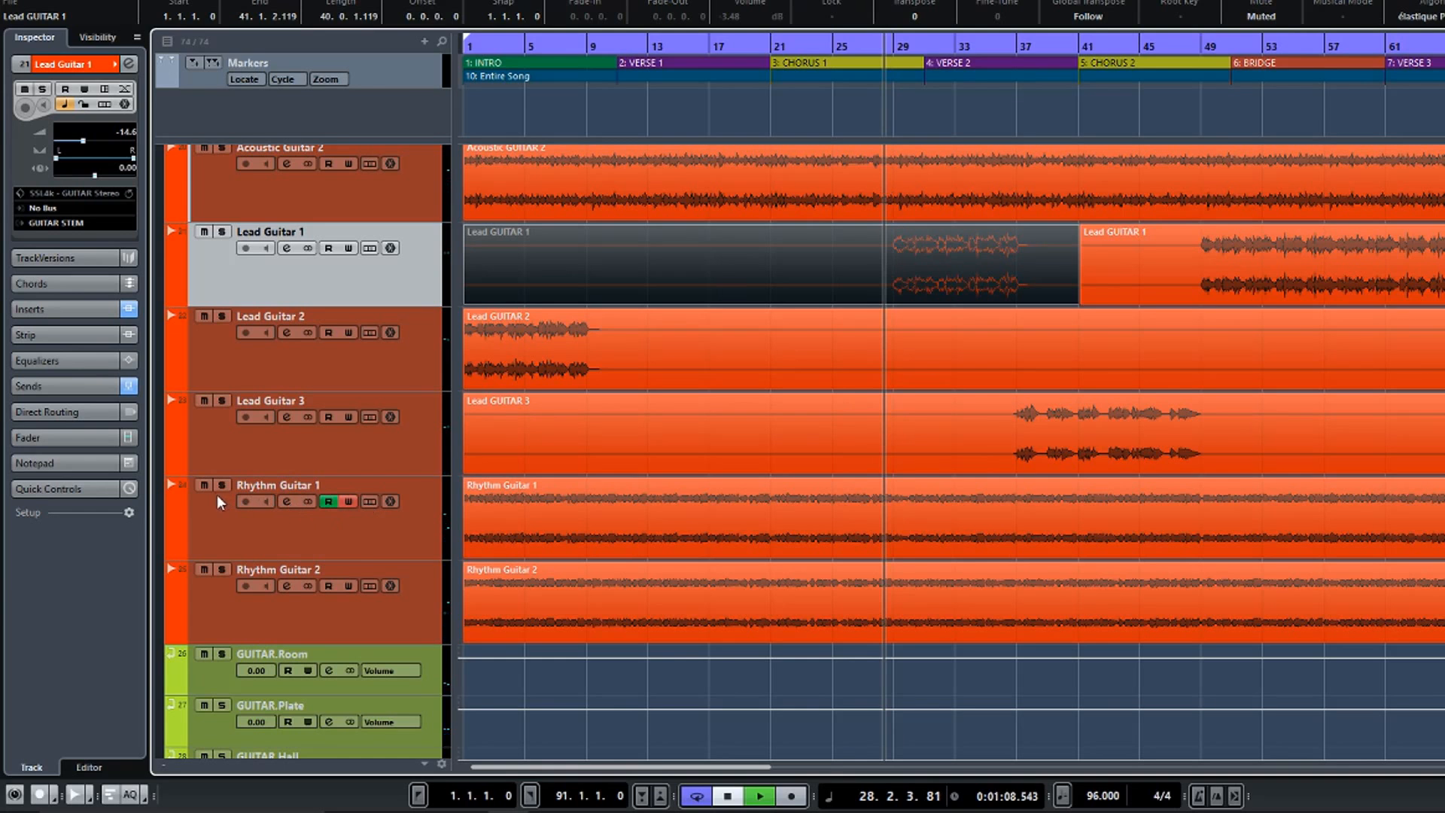
left_click(205, 485)
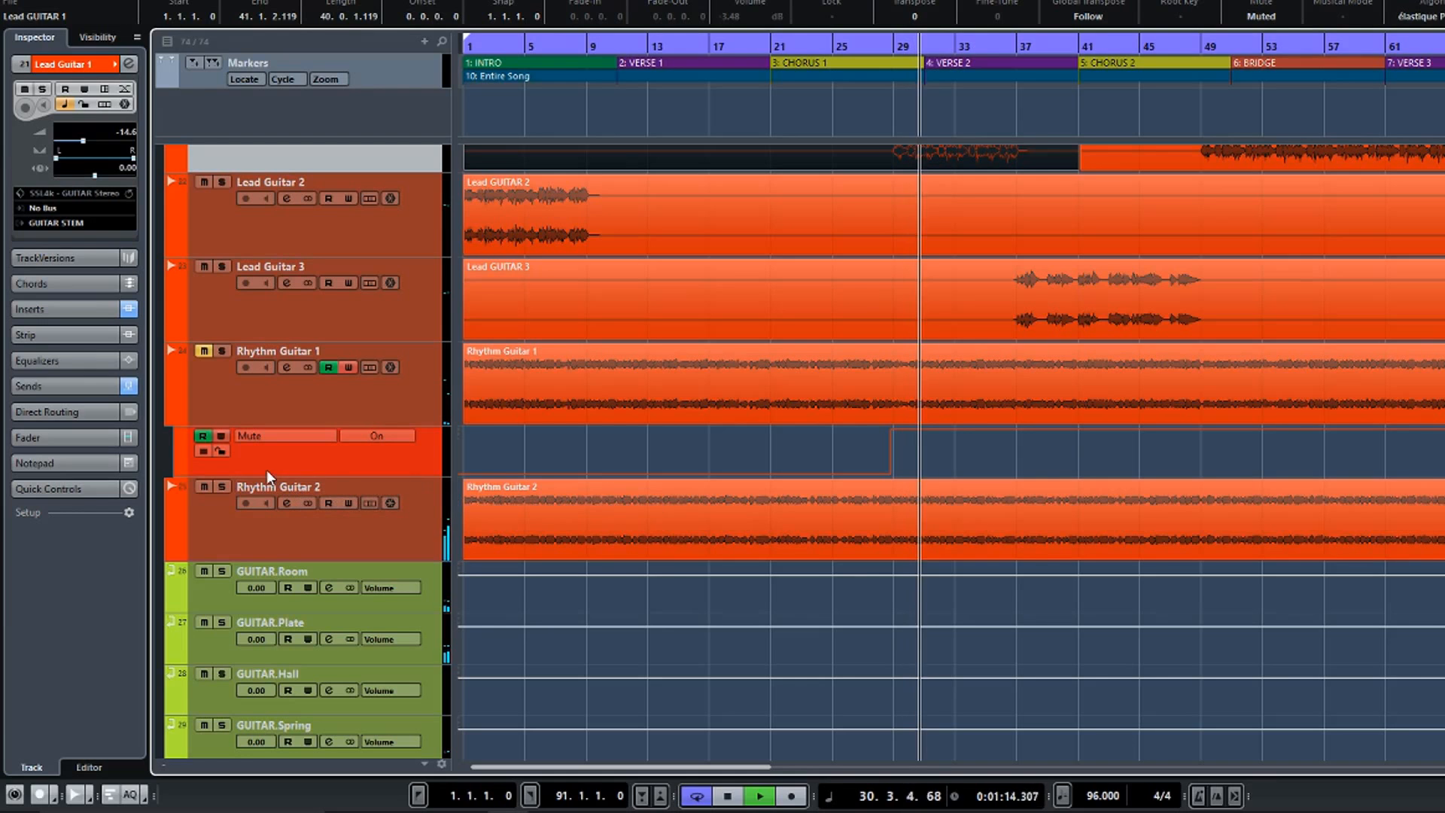
key("space")
Enable automation writing on Rhythm Guitar 2 and record a mute at about bar 29 during playback.
left_click(349, 503)
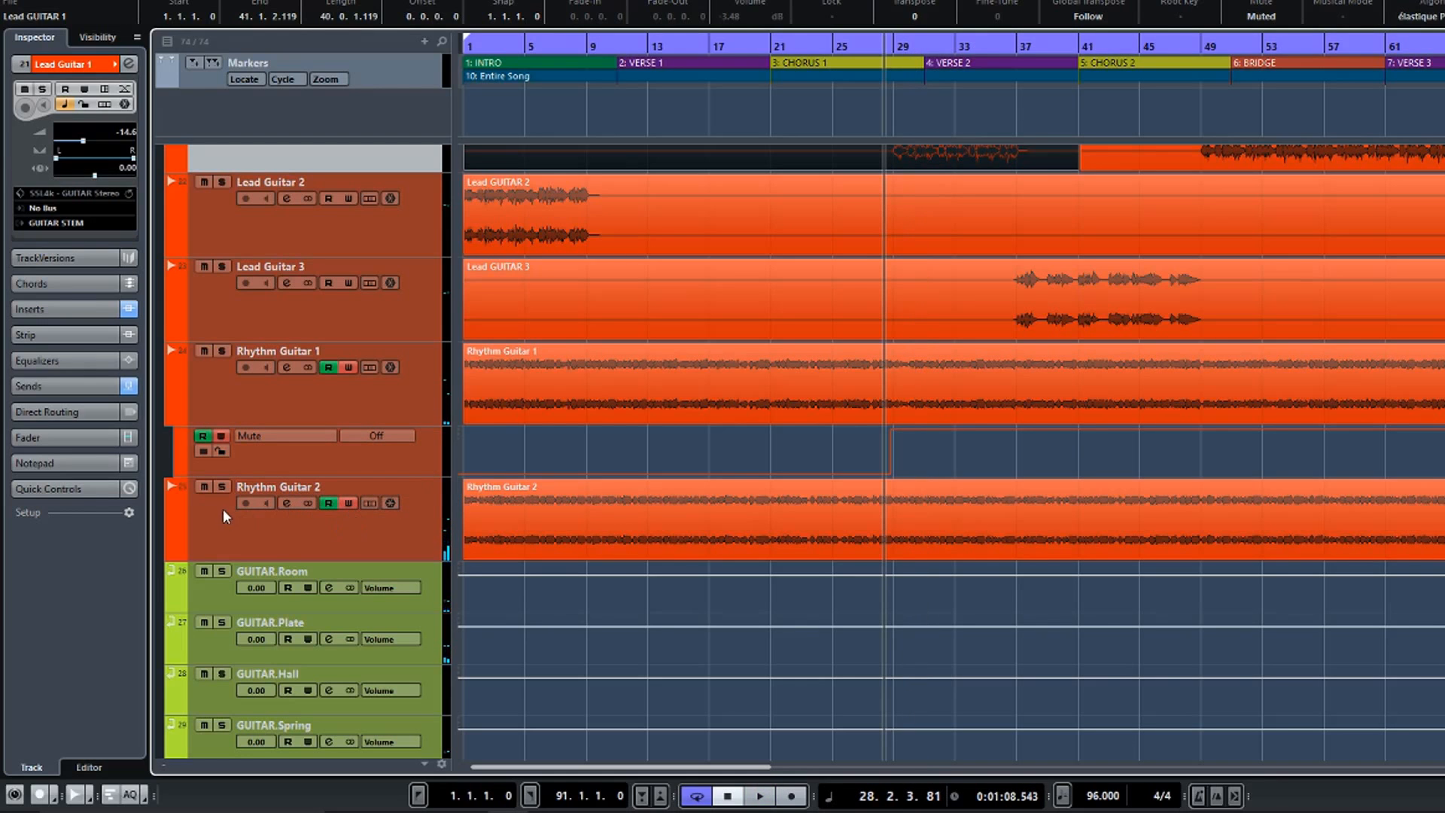
key("space")
left_click(203, 491)
scroll(201, 486, "down", 2)
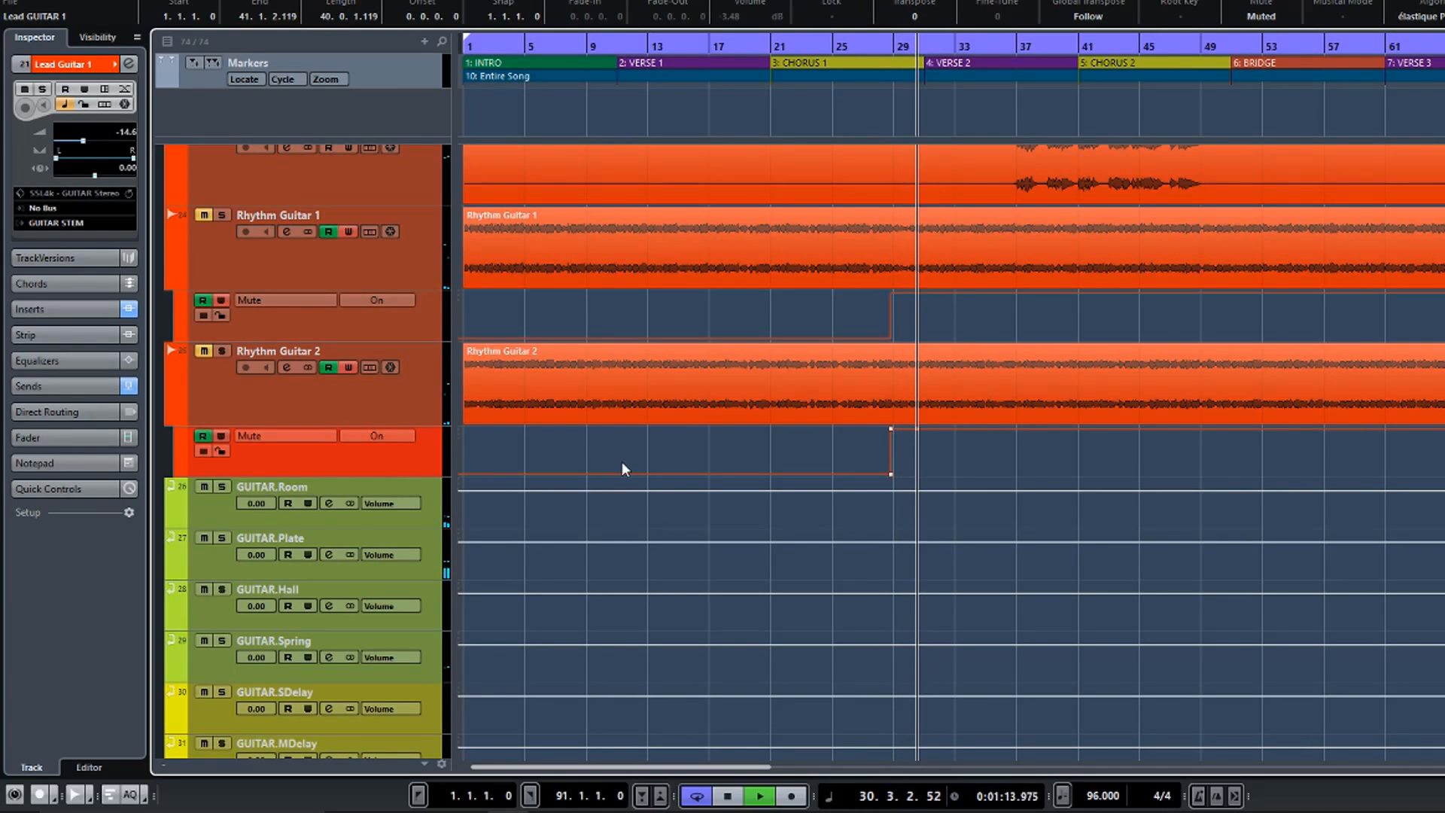
Record unmute automation for Rhythm Guitar 1 and Rhythm Guitar 2 at about bar 37 during playback.
scroll(671, 452, "up", 2)
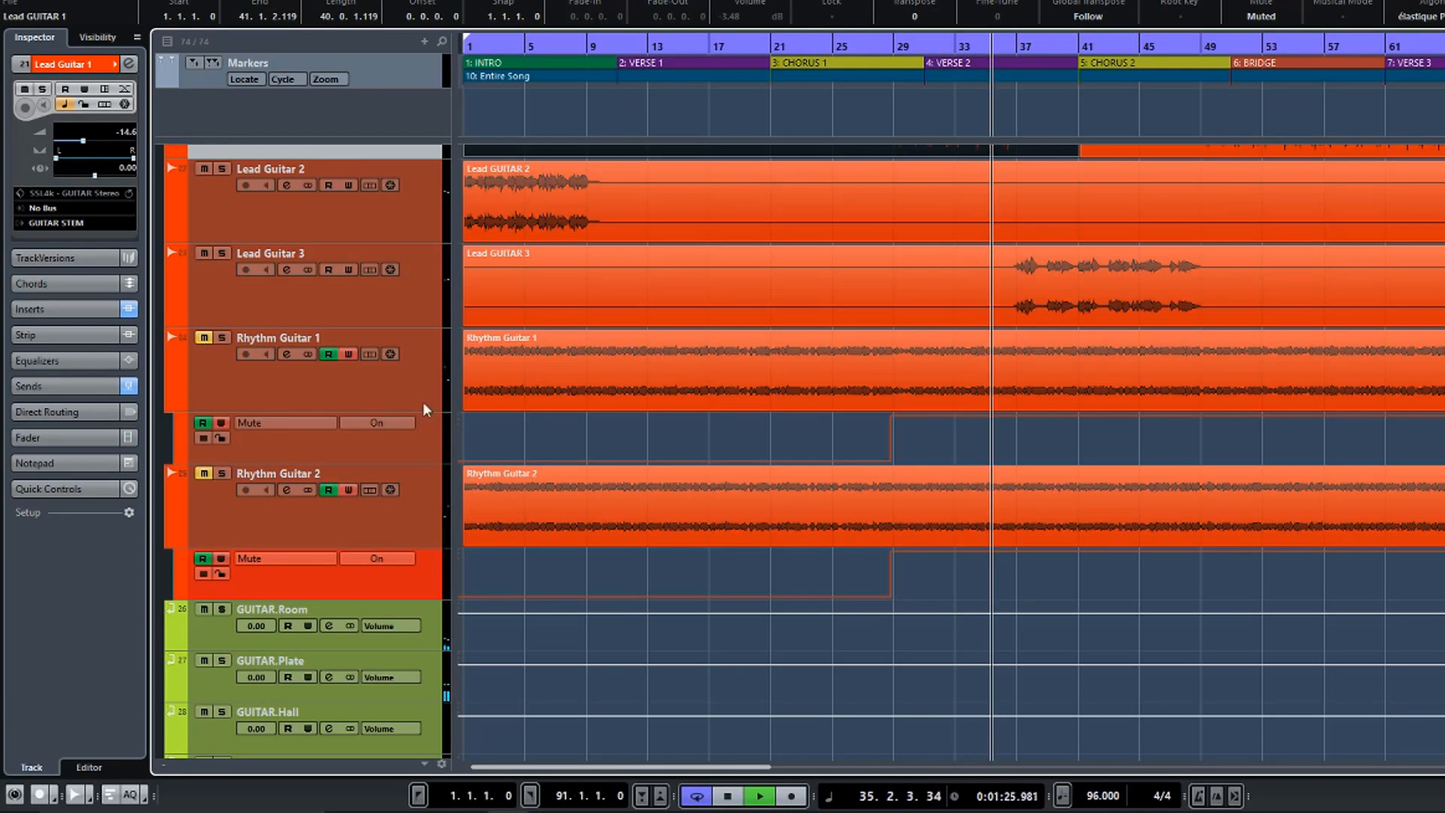
left_click(203, 337)
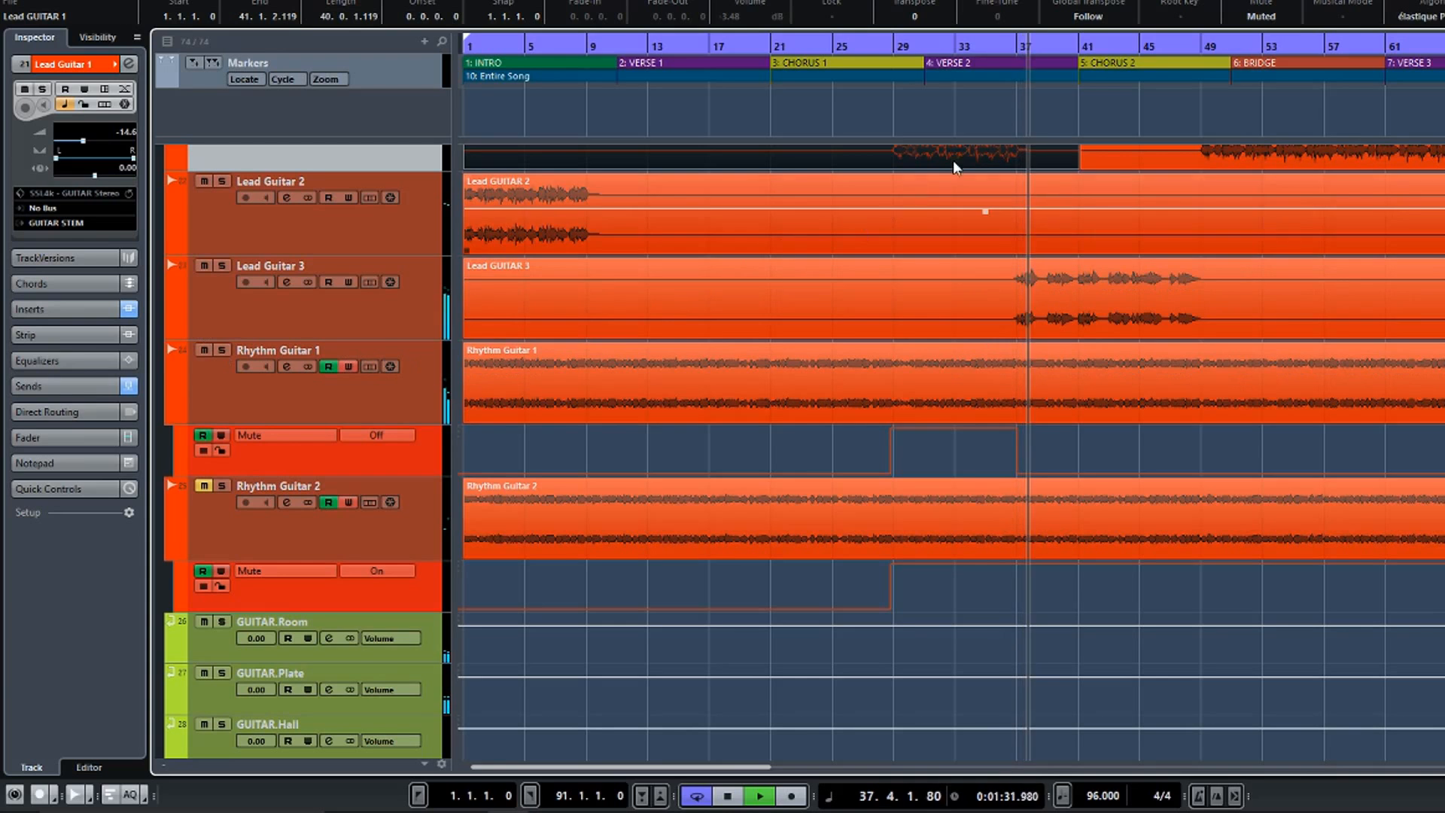
left_click(1008, 125)
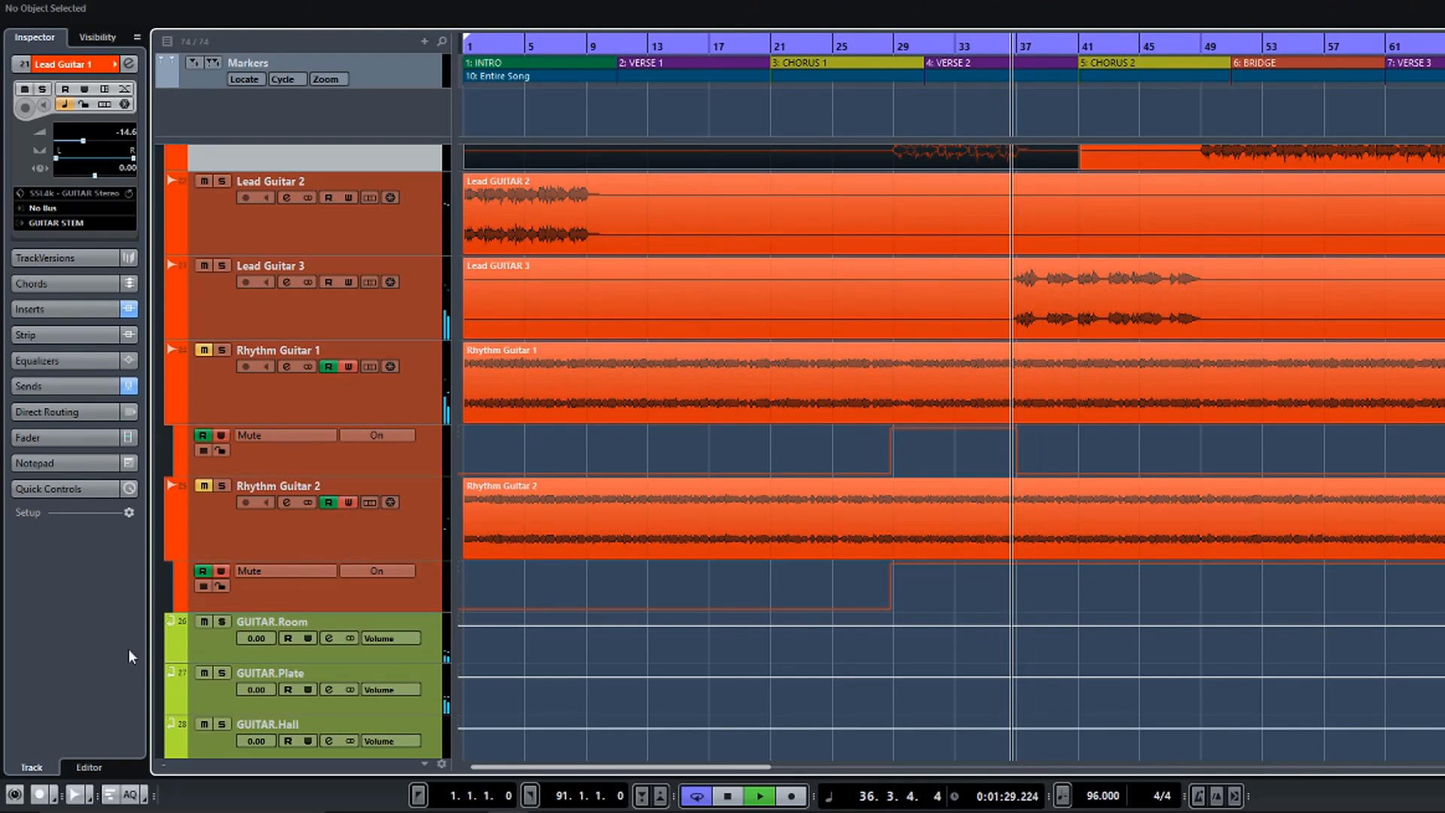
key("space")
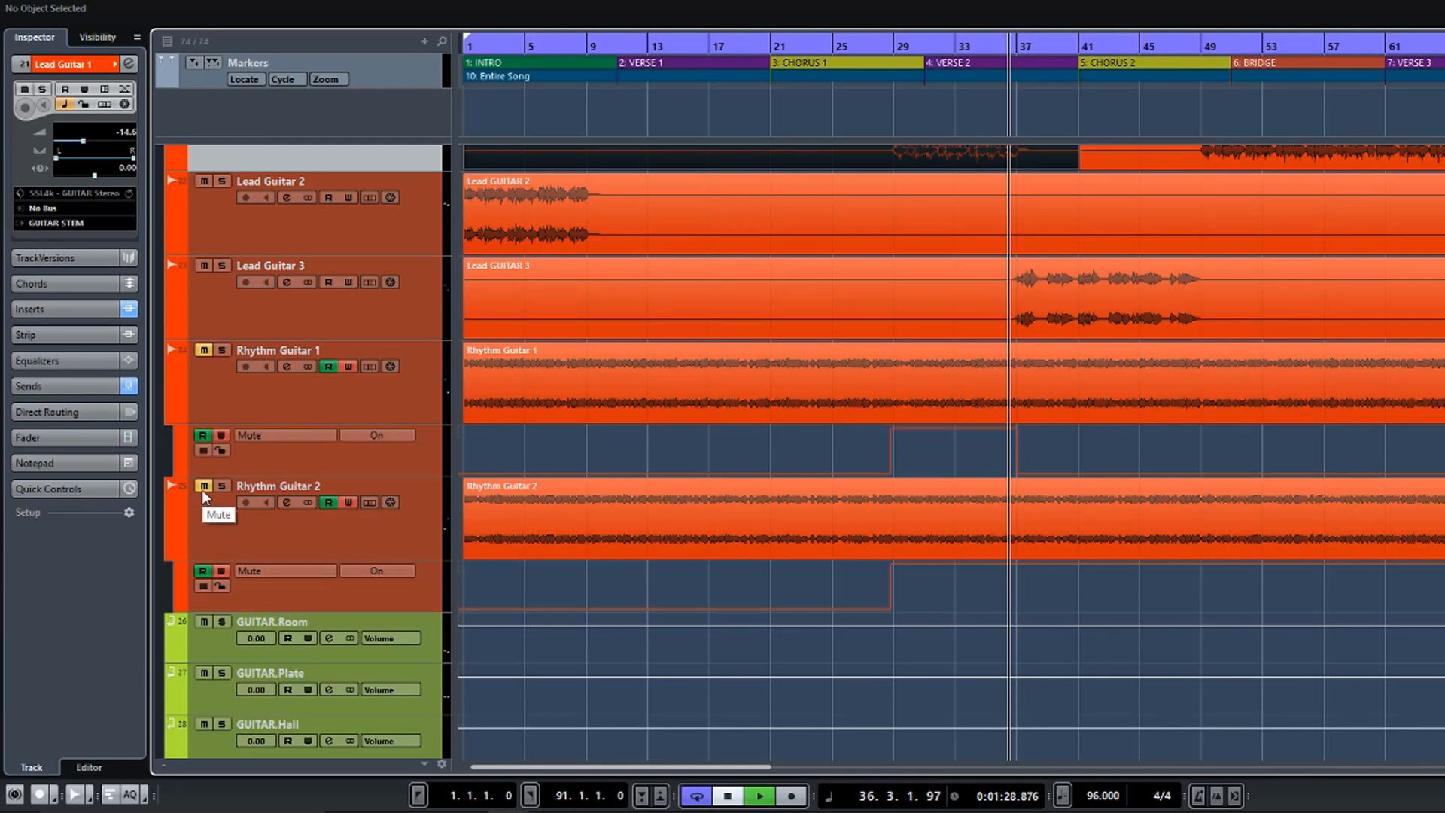
scroll(201, 486, "down", 3)
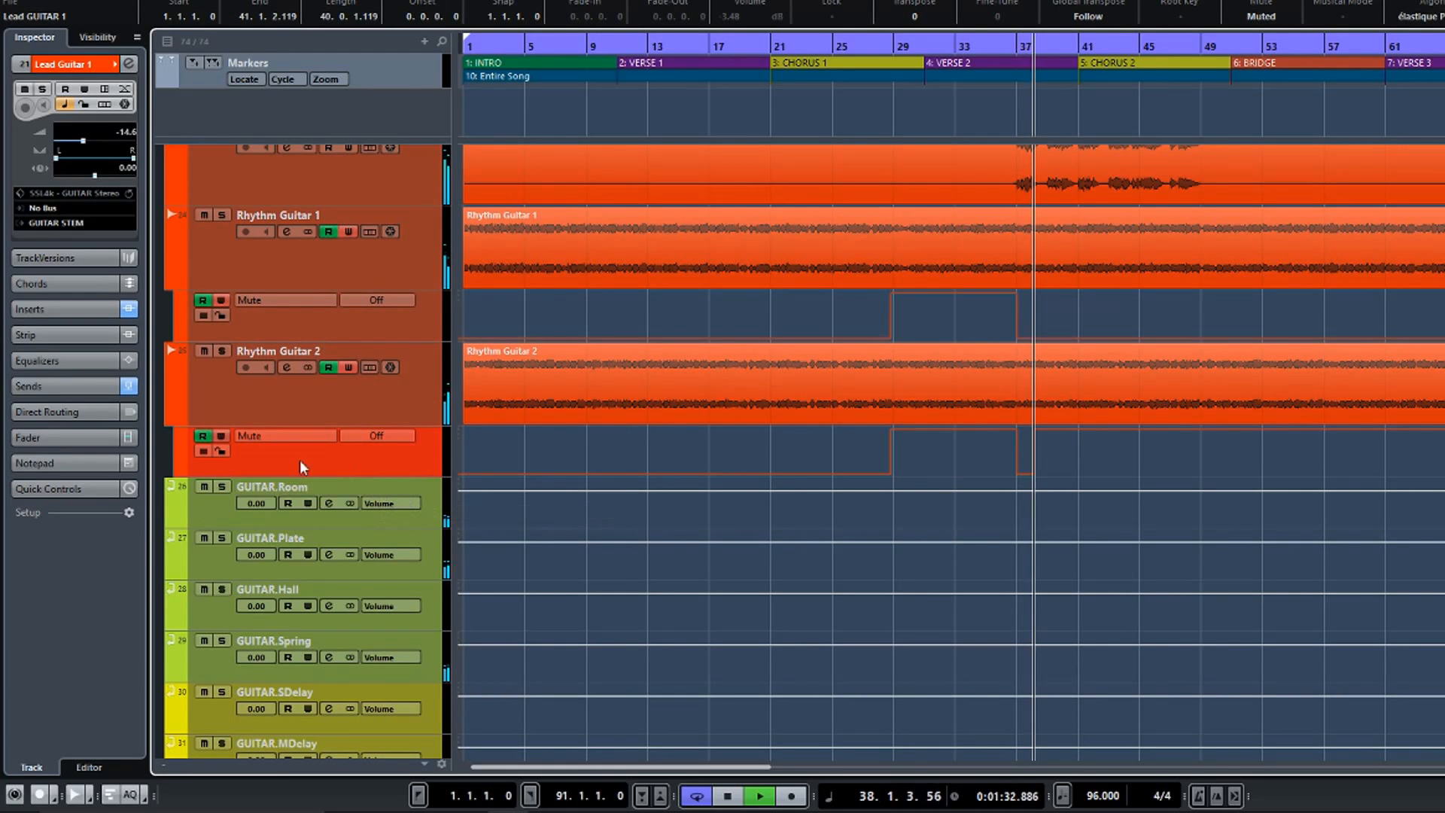
Turn off automation writing on Rhythm Guitar 2 and Rhythm Guitar 1, and review the guitar tracks with their mute lanes.
left_click(347, 367)
left_click(346, 230)
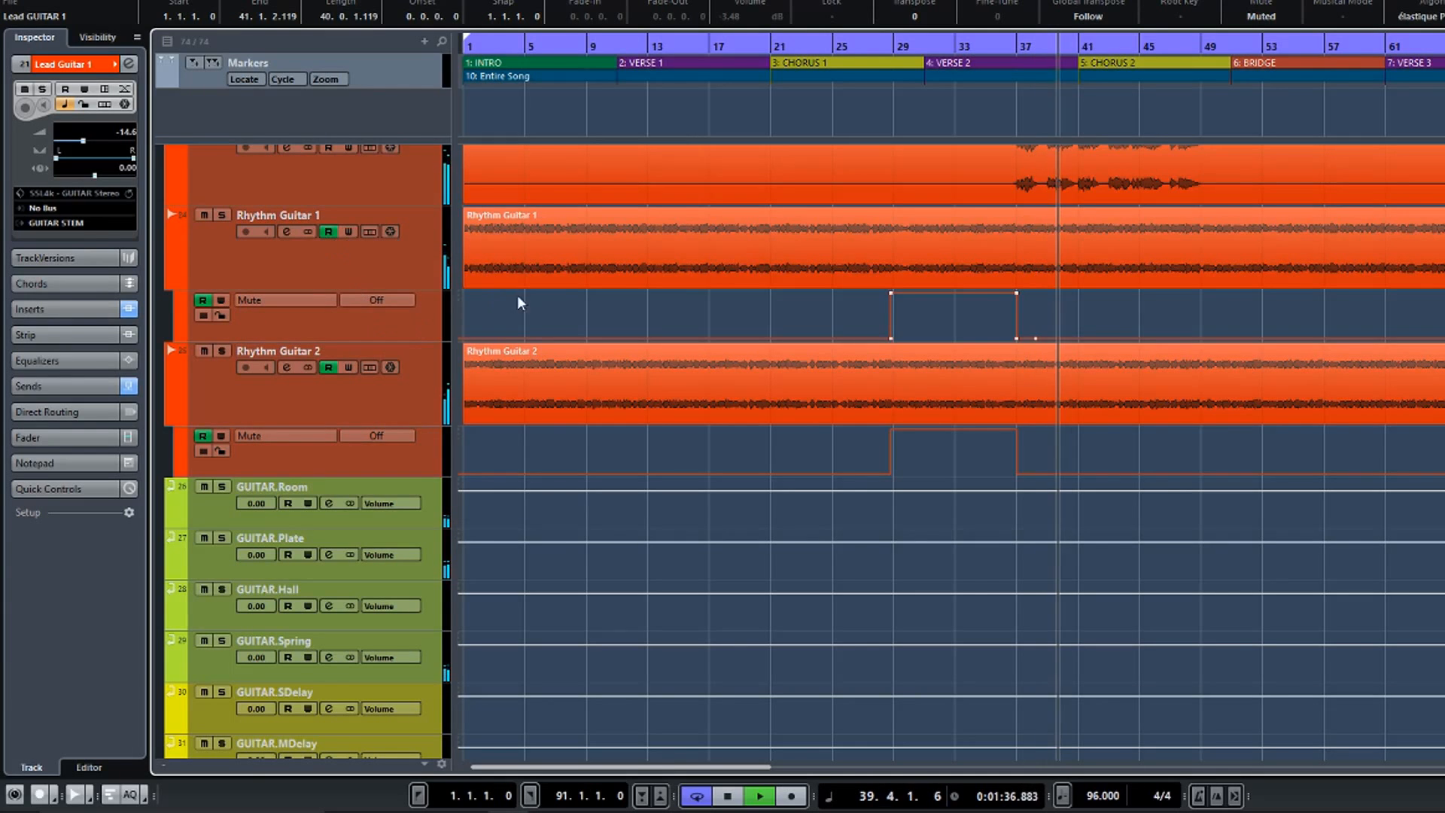
scroll(535, 313, "up", 3)
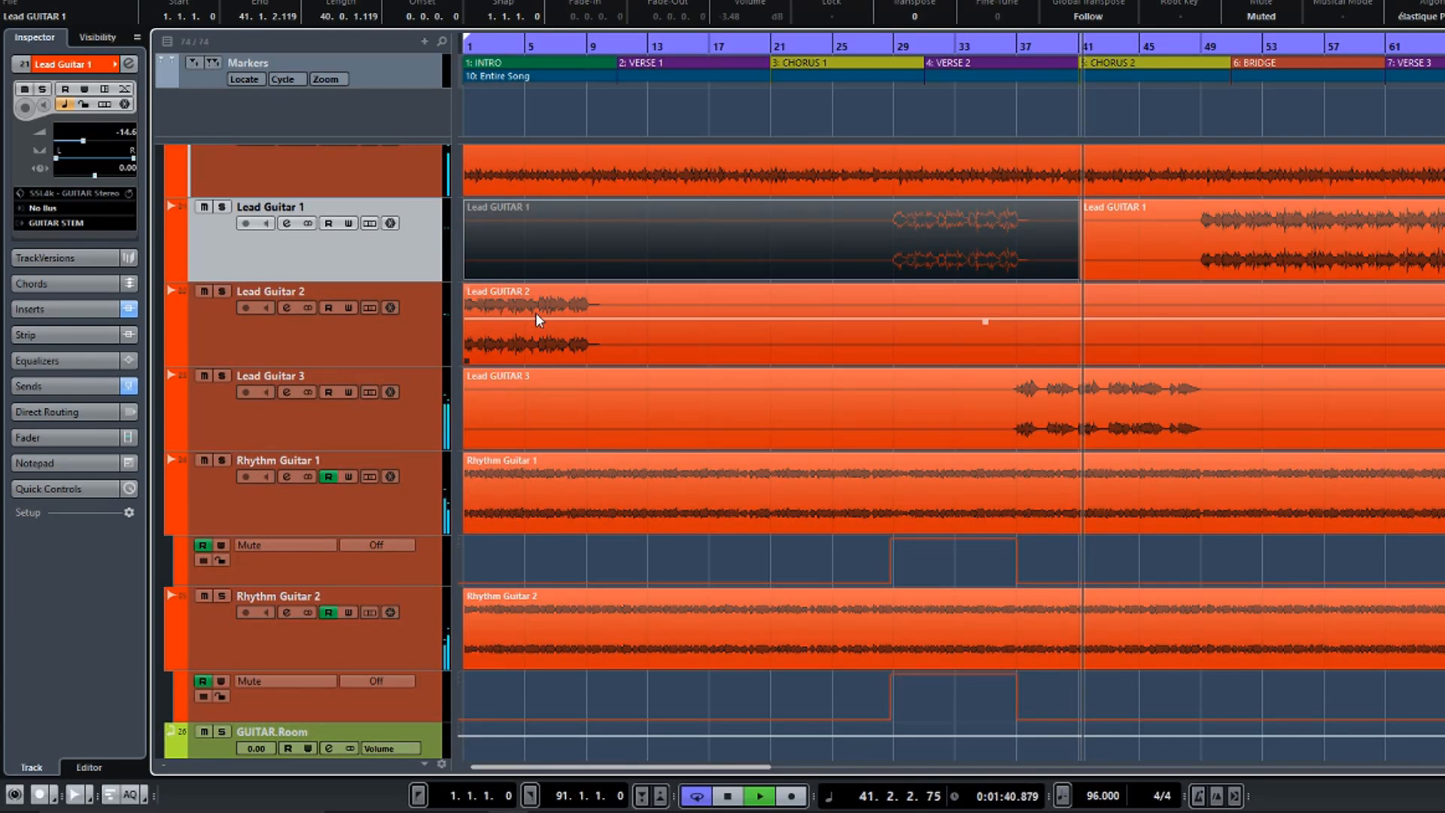
scroll(536, 313, "up", 2)
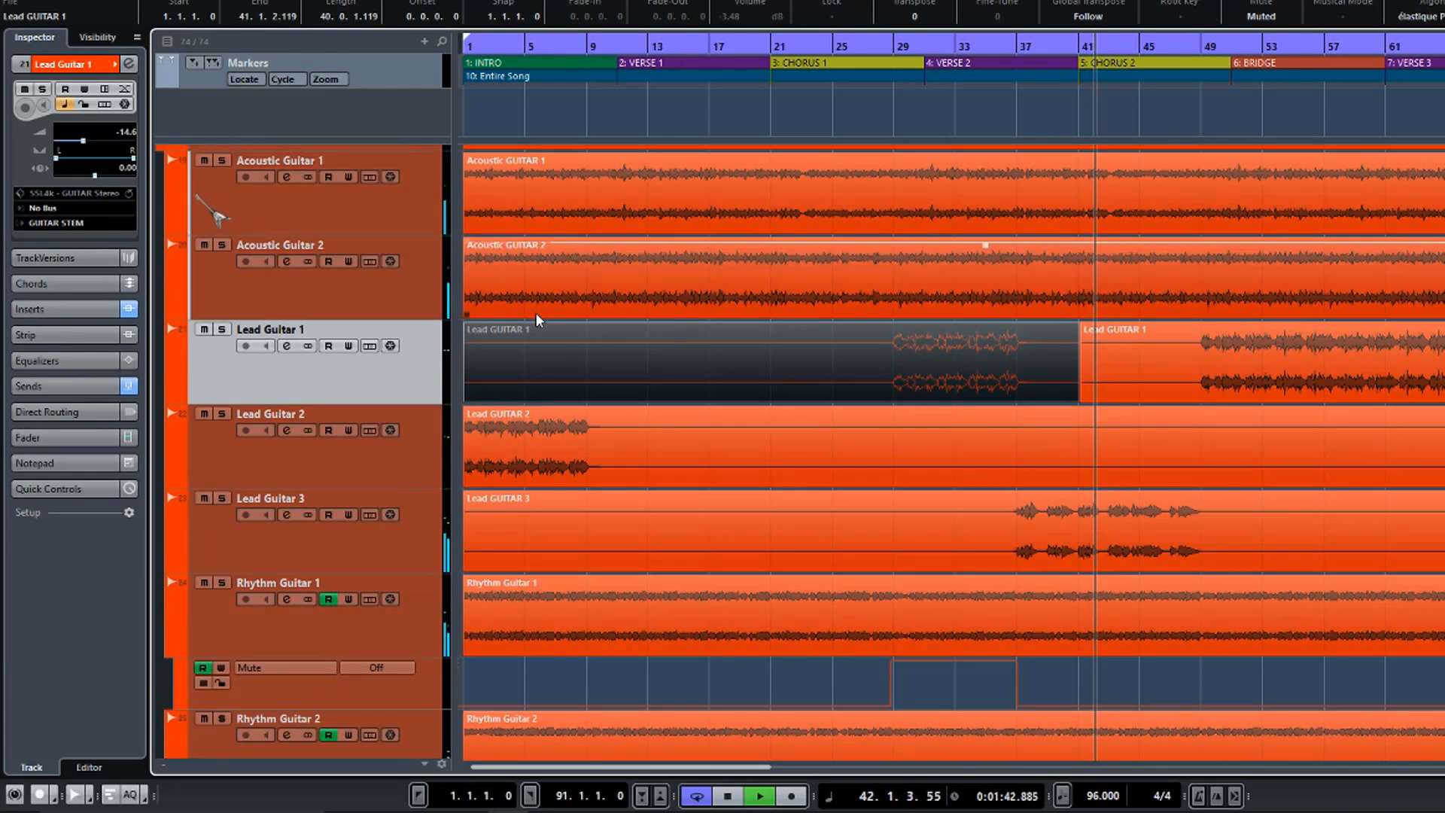
scroll(535, 313, "up", 2)
scroll(536, 313, "up", 1)
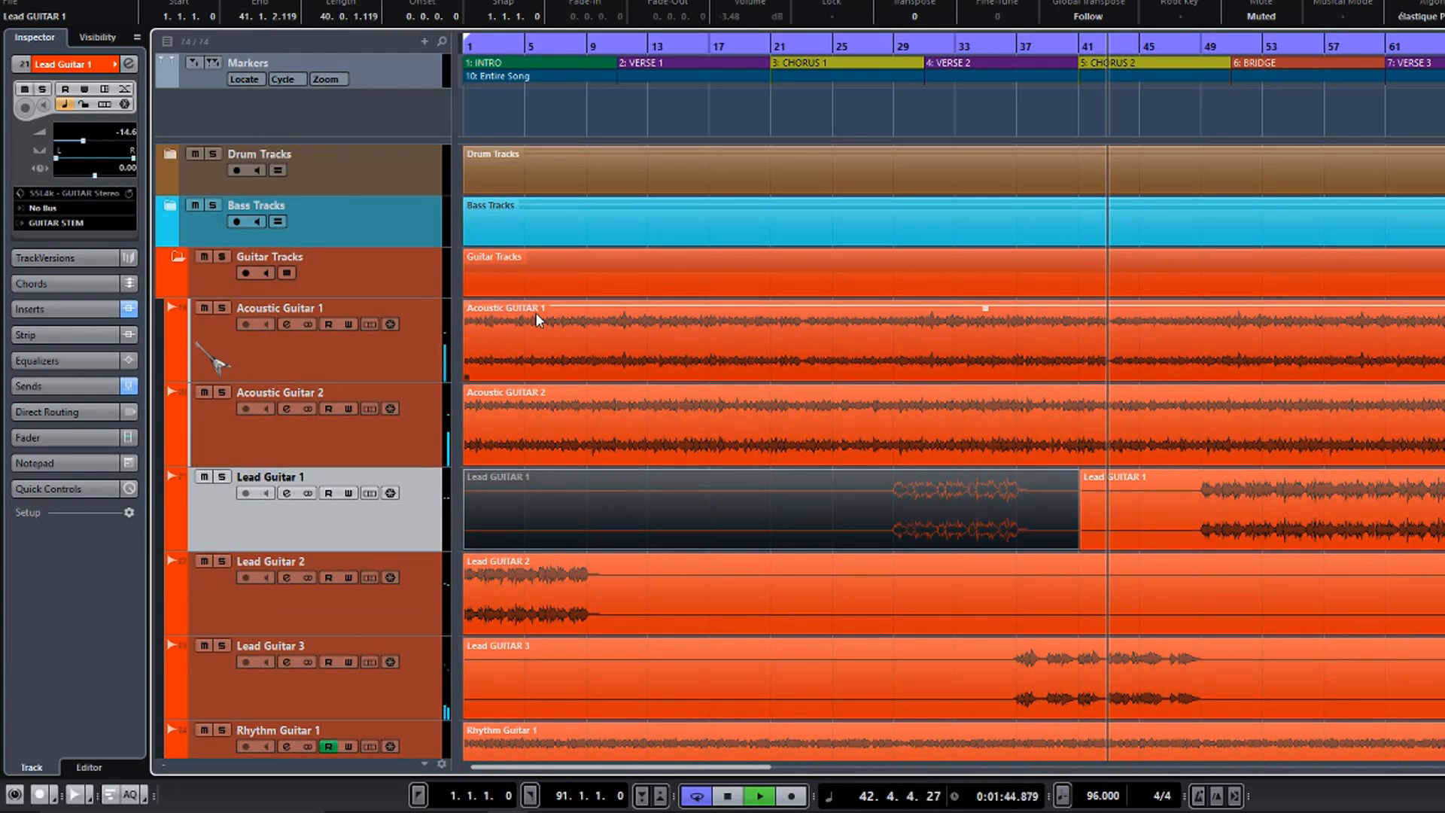
scroll(535, 313, "down", 6)
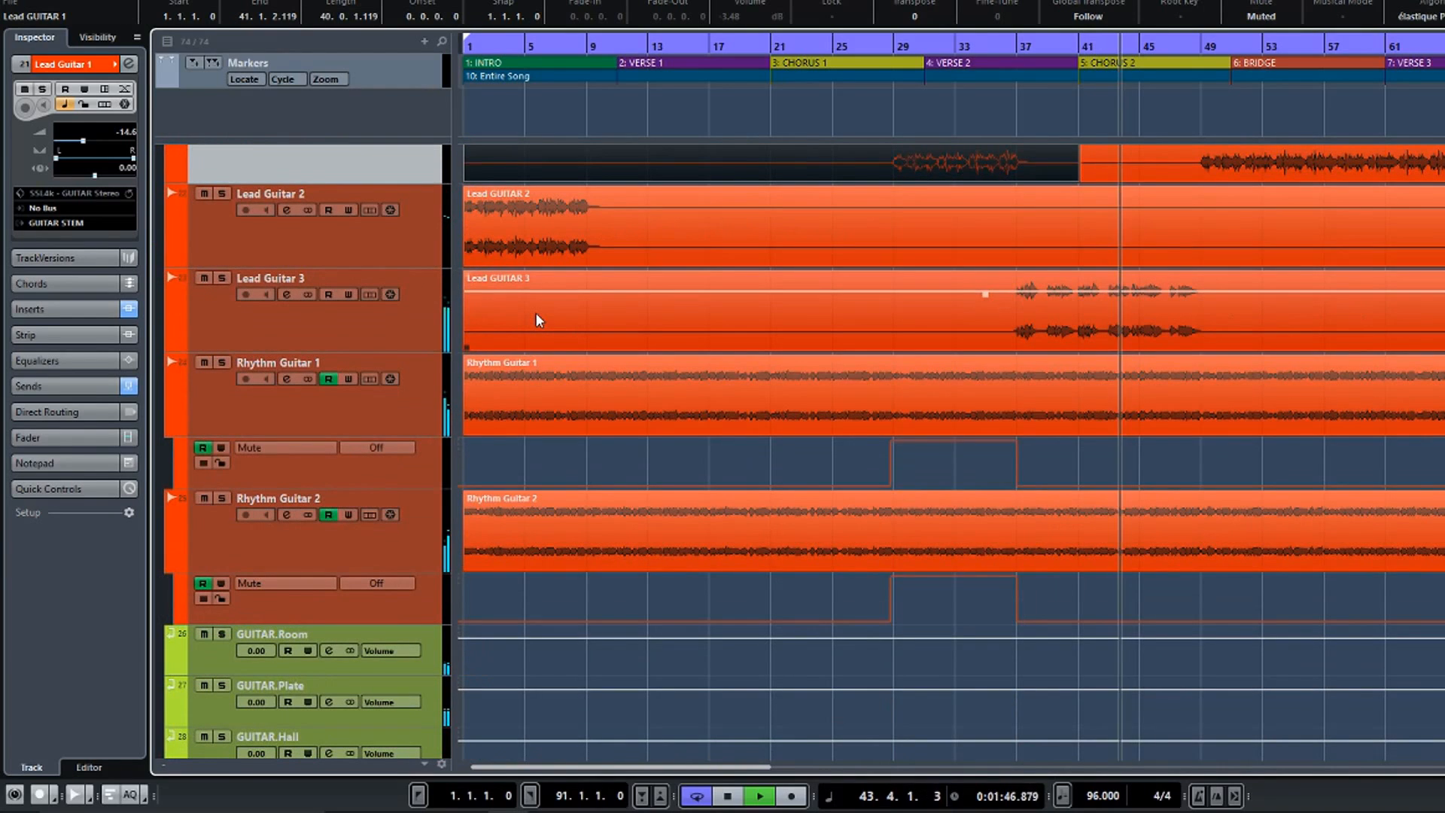
scroll(536, 313, "down", 2)
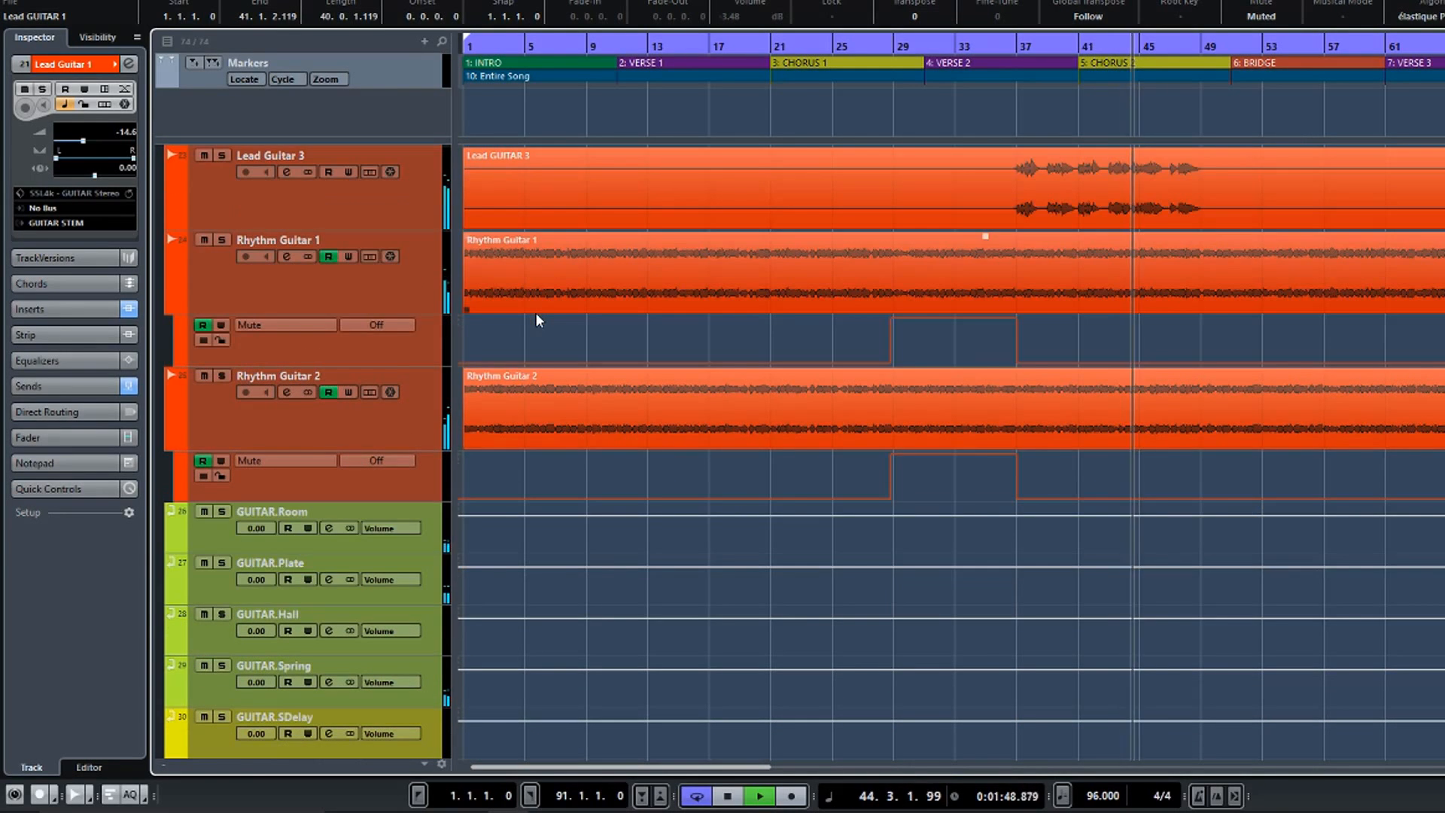
Stop playback and place the playback cursor just before bar 28, ahead of the muted section.
key("space")
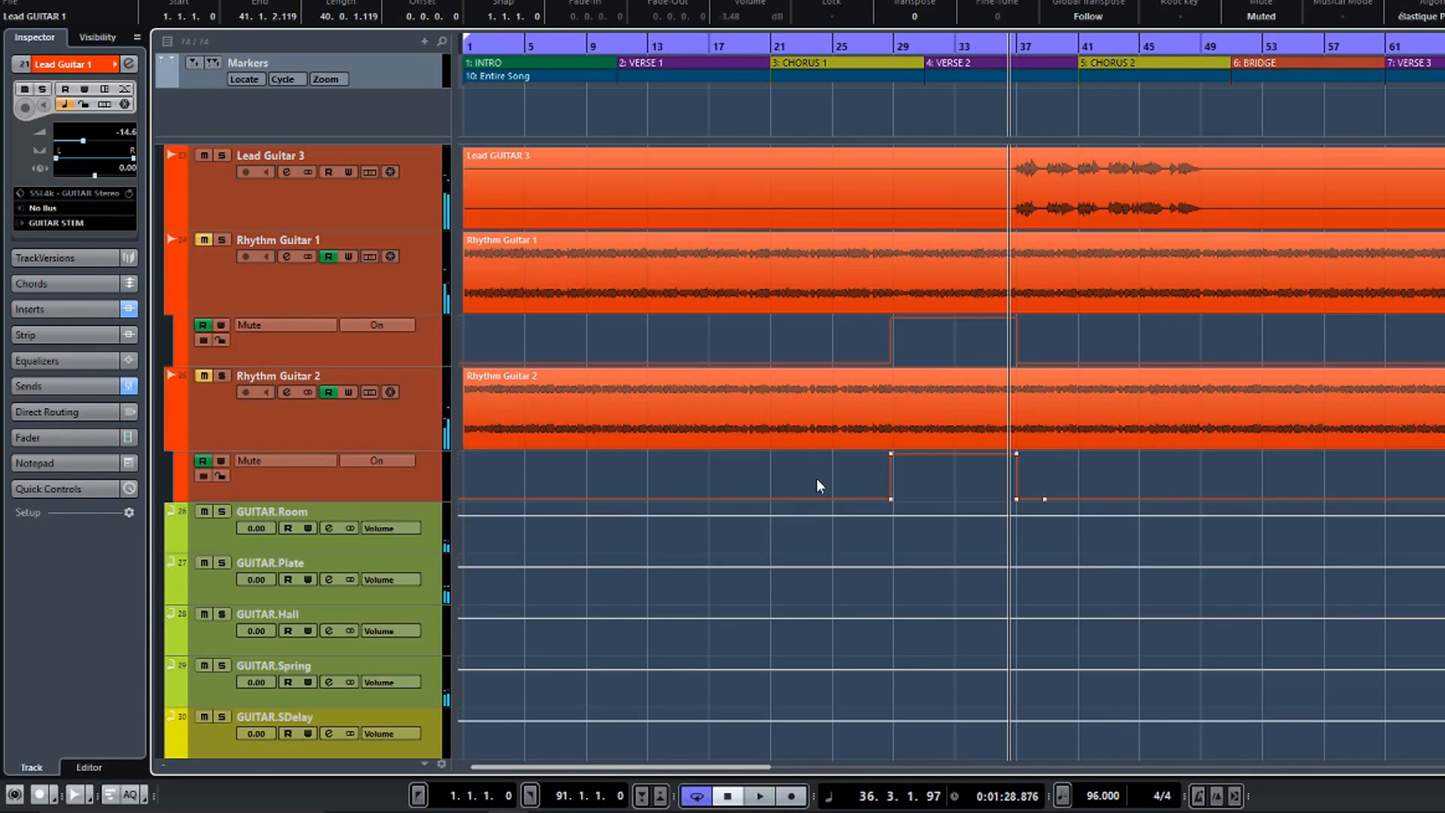
left_click(877, 538)
scroll(585, 349, "up", 4)
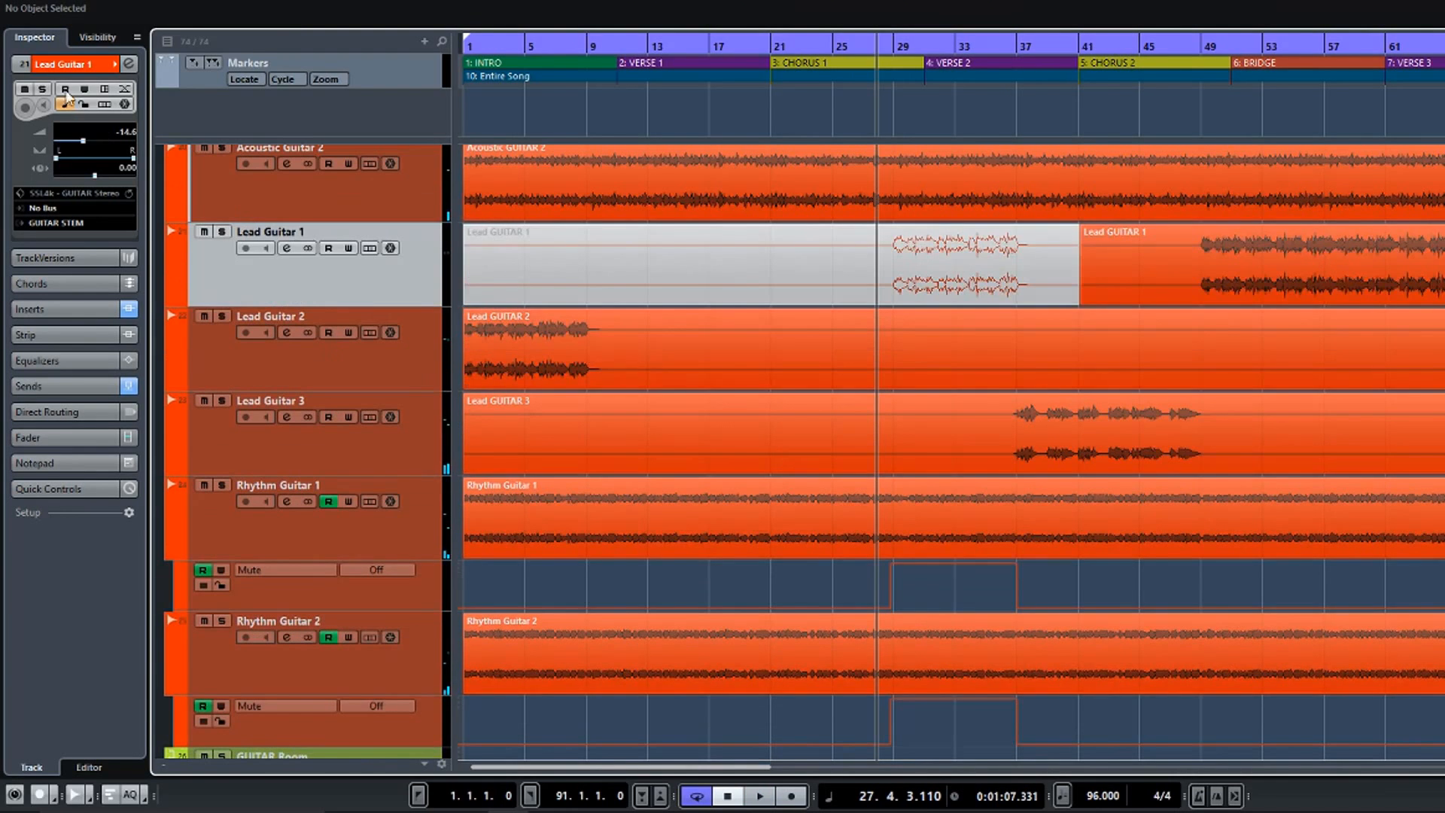
Collapse the Guitar Tracks folder and expand the VOX Tracks folder.
scroll(467, 290, "up", 4)
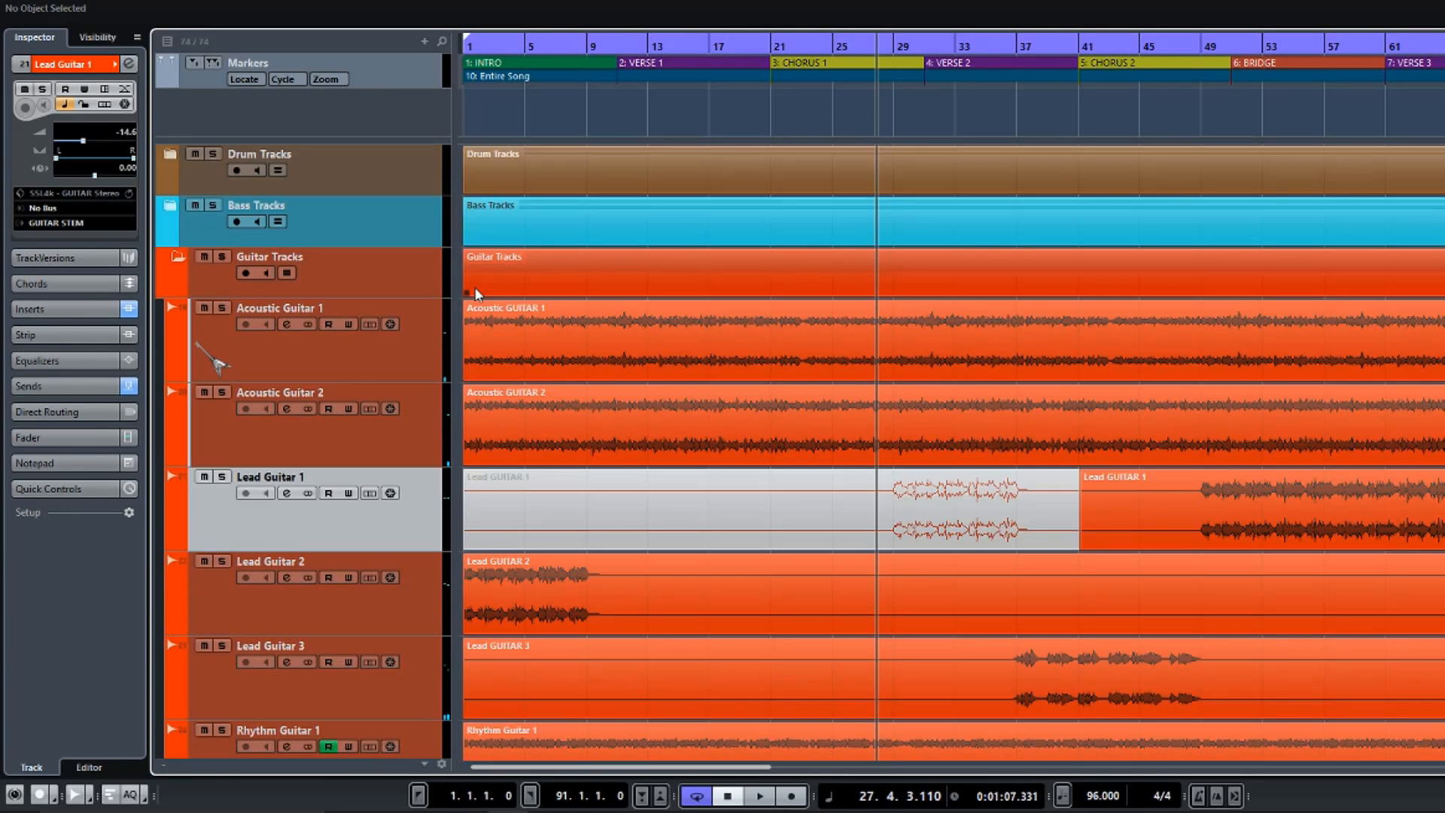
left_click(177, 257)
left_click(169, 309)
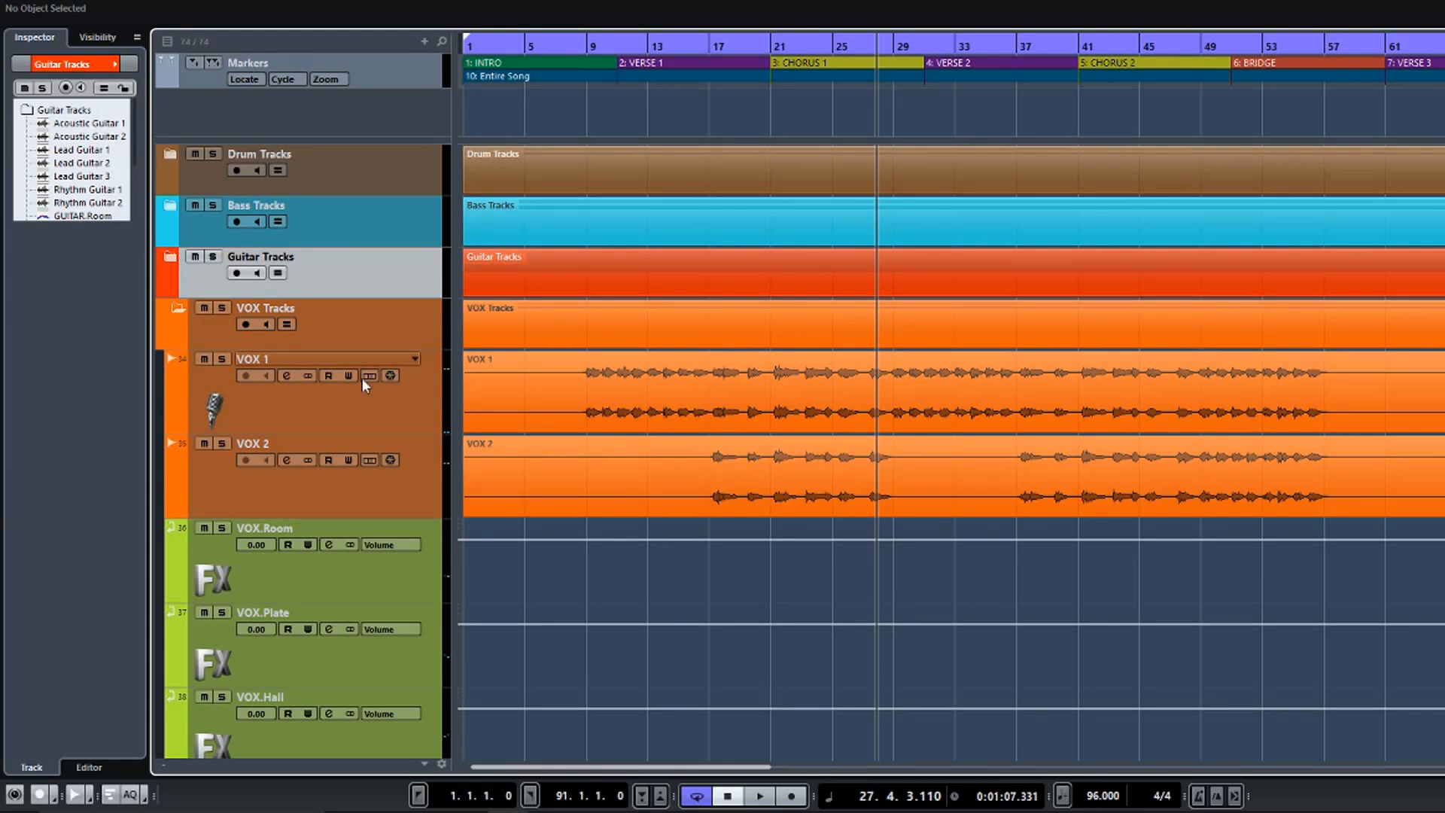
Open the VOX 1 channel settings, move the window below the VOX 1 waveform, and enable automation writing on that track.
left_click(286, 375)
left_click_drag(813, 225, 1024, 301)
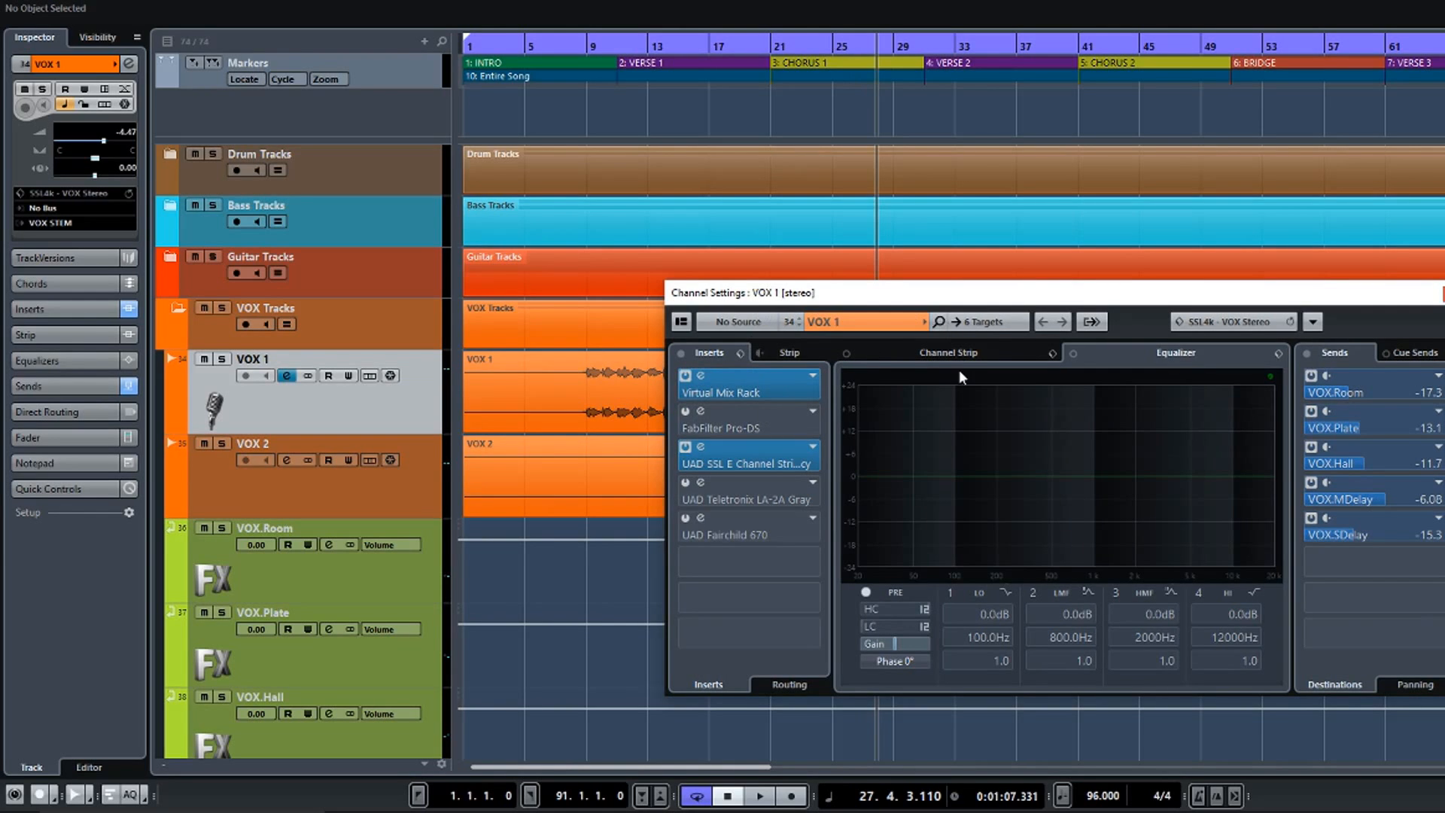
left_click_drag(1213, 296, 1002, 329)
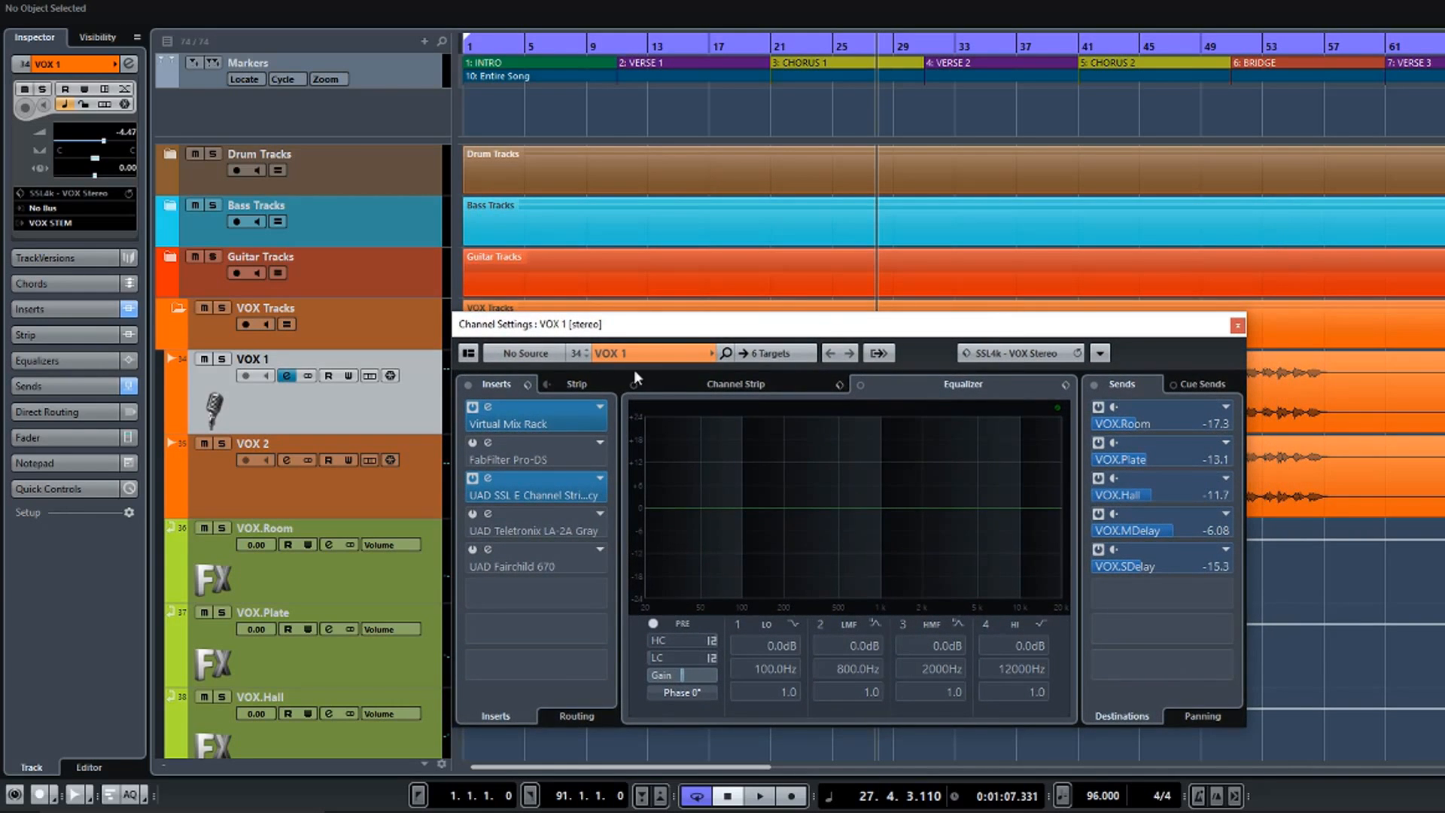
left_click(351, 376)
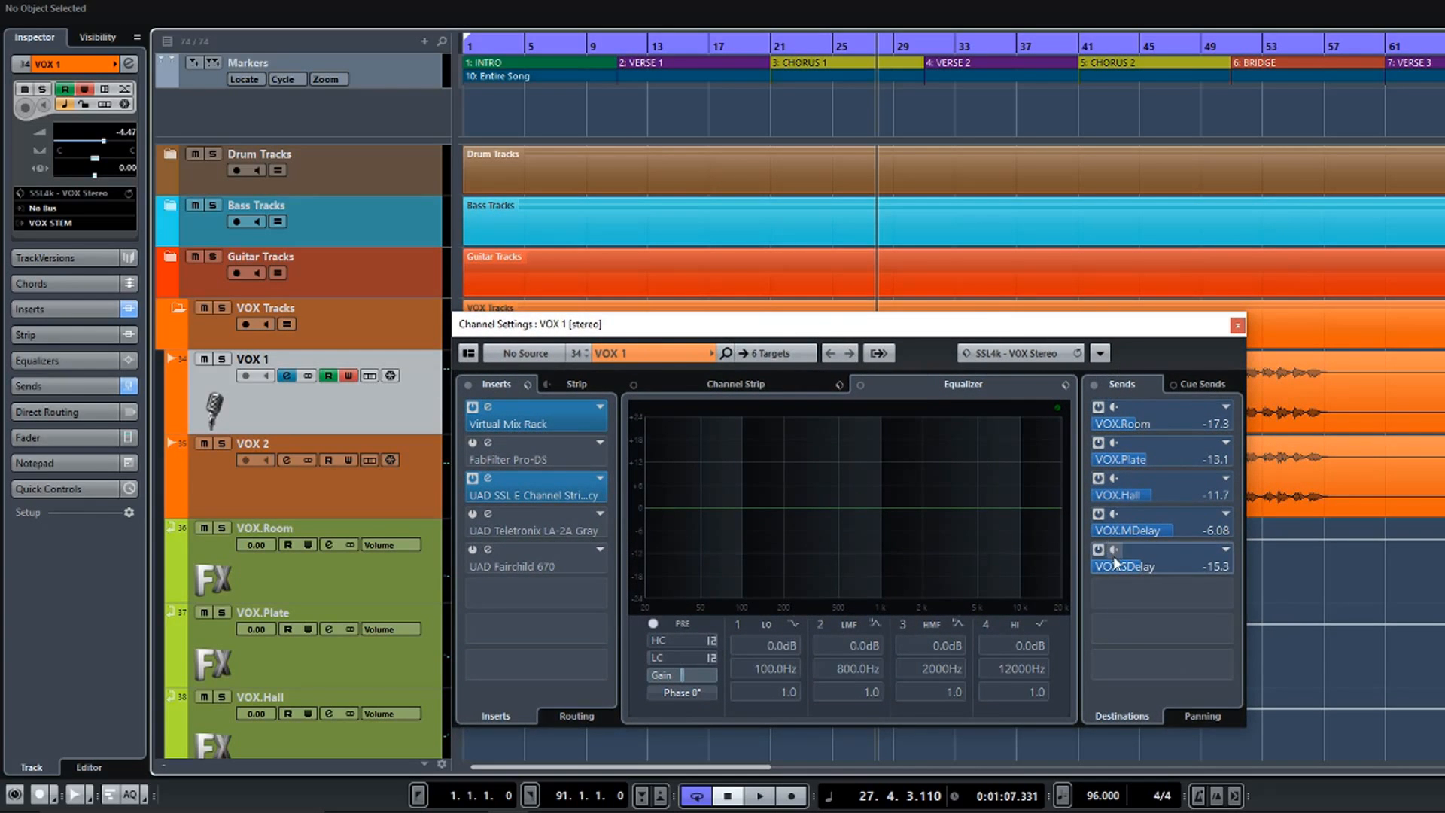
left_click_drag(1030, 329, 1057, 460)
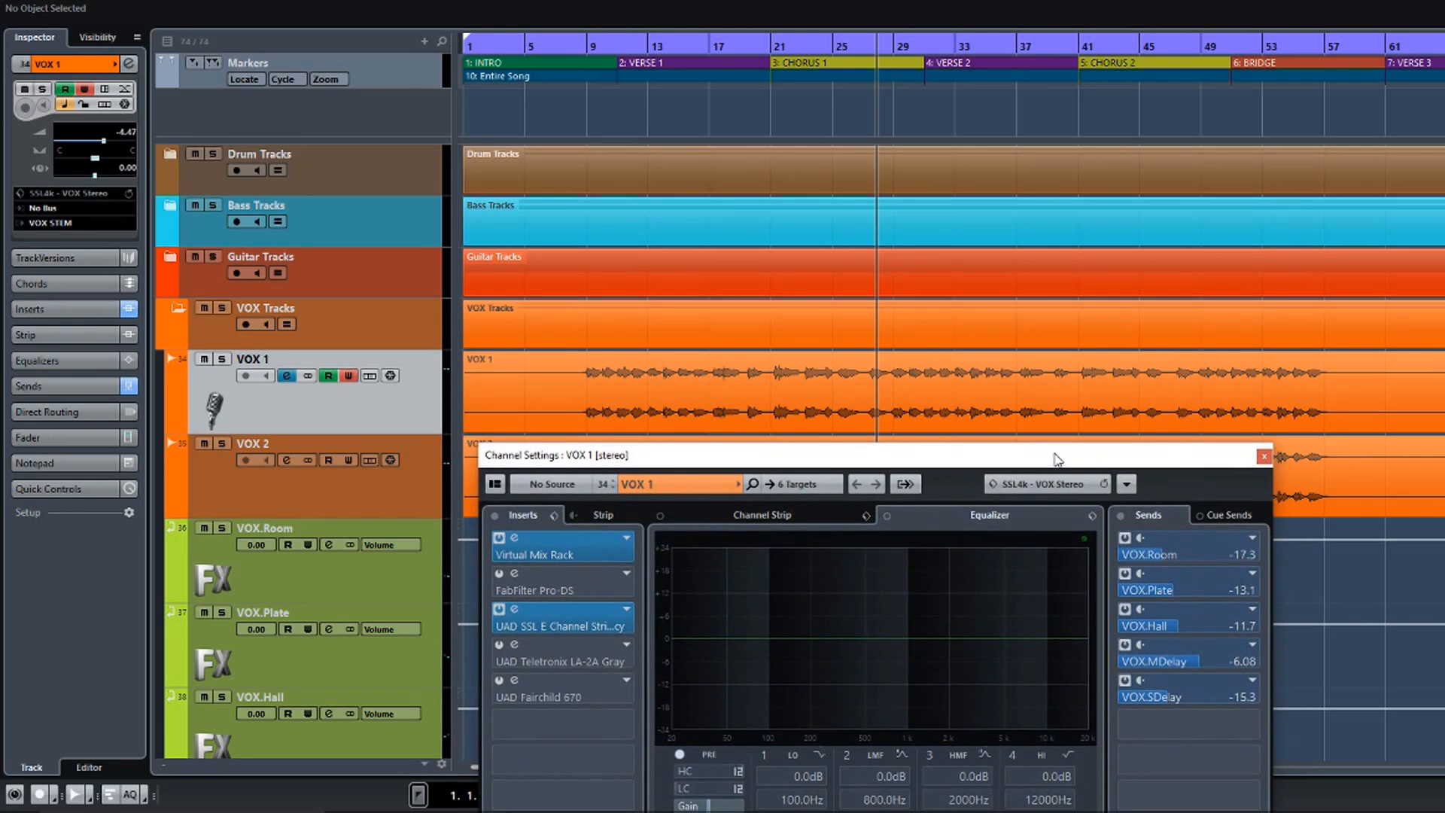
Record automation switching VOX 1's VOX.SDelay send off from bar 29 to bar 37 during playback, and turn off automation writing.
scroll(978, 305, "down", 3)
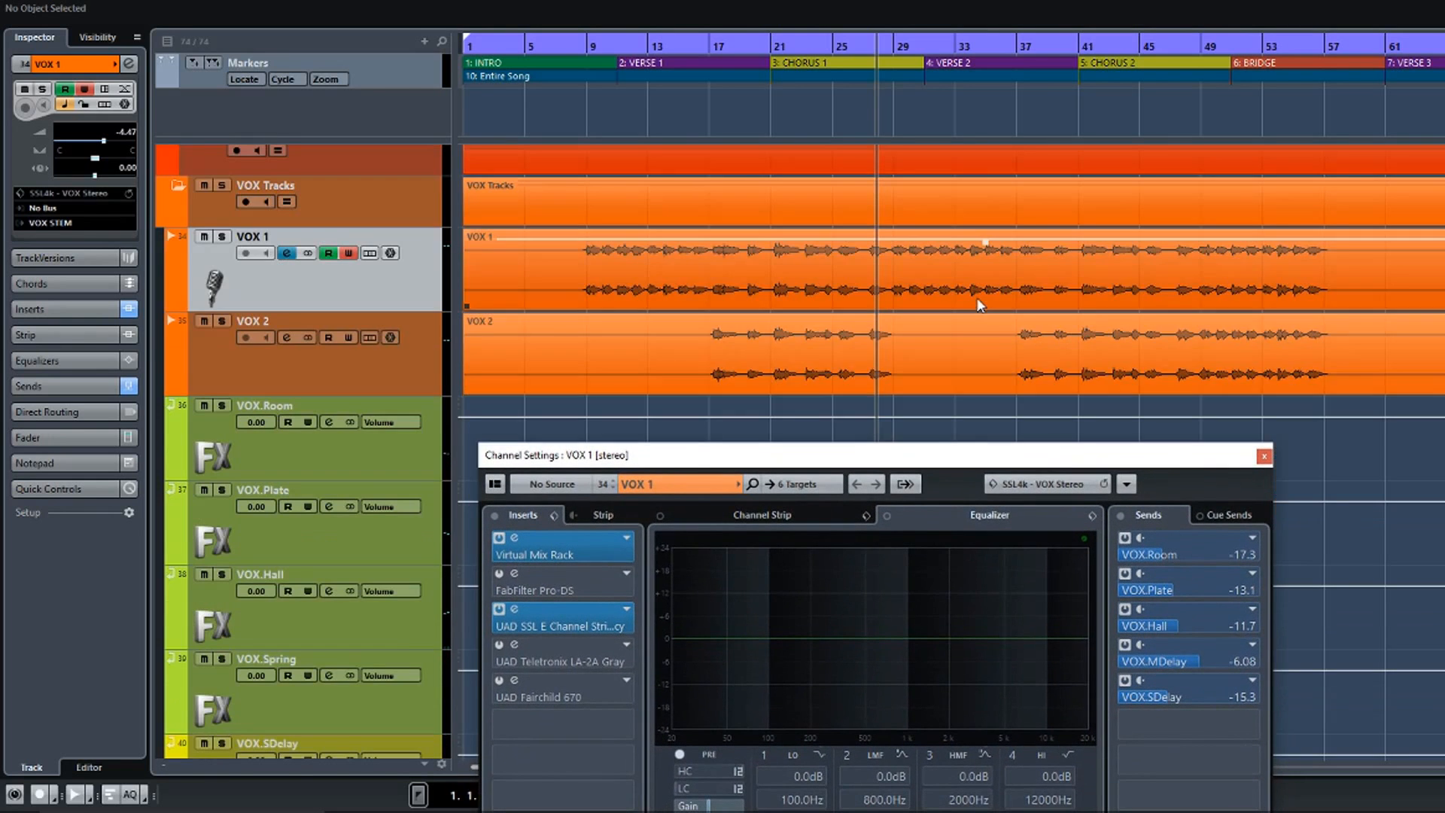
left_click(1125, 684)
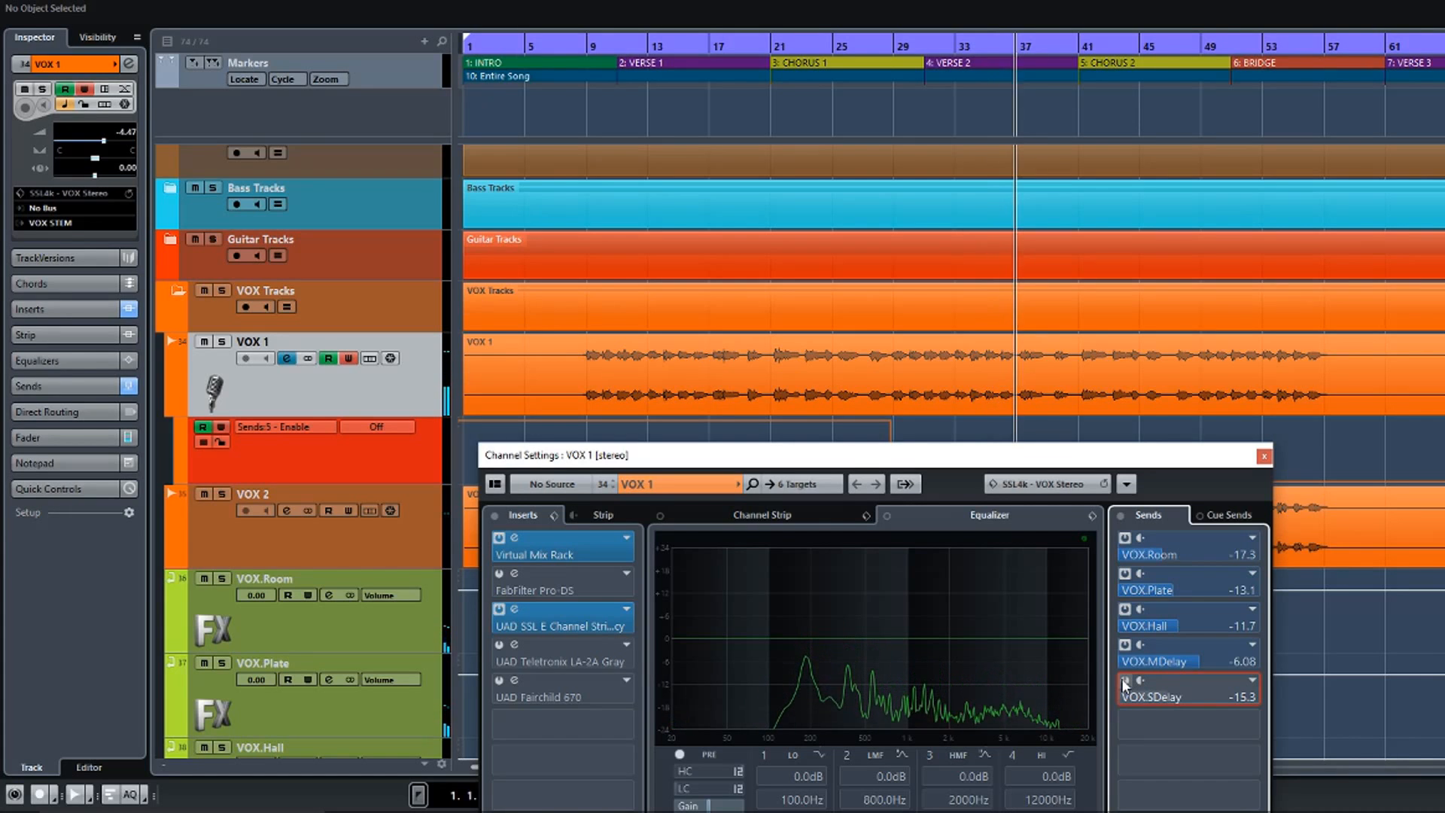
left_click(1264, 456)
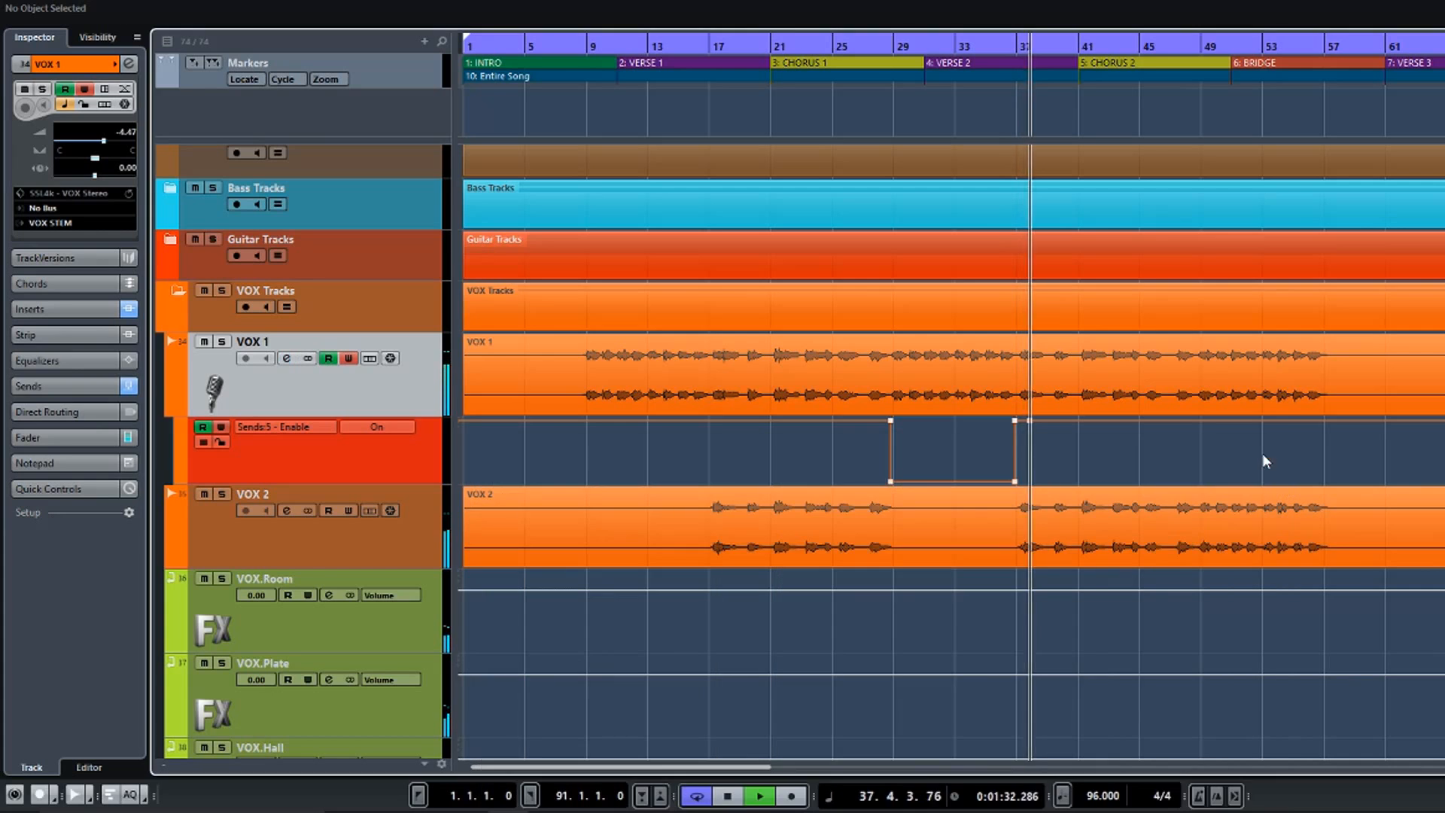
left_click(348, 359)
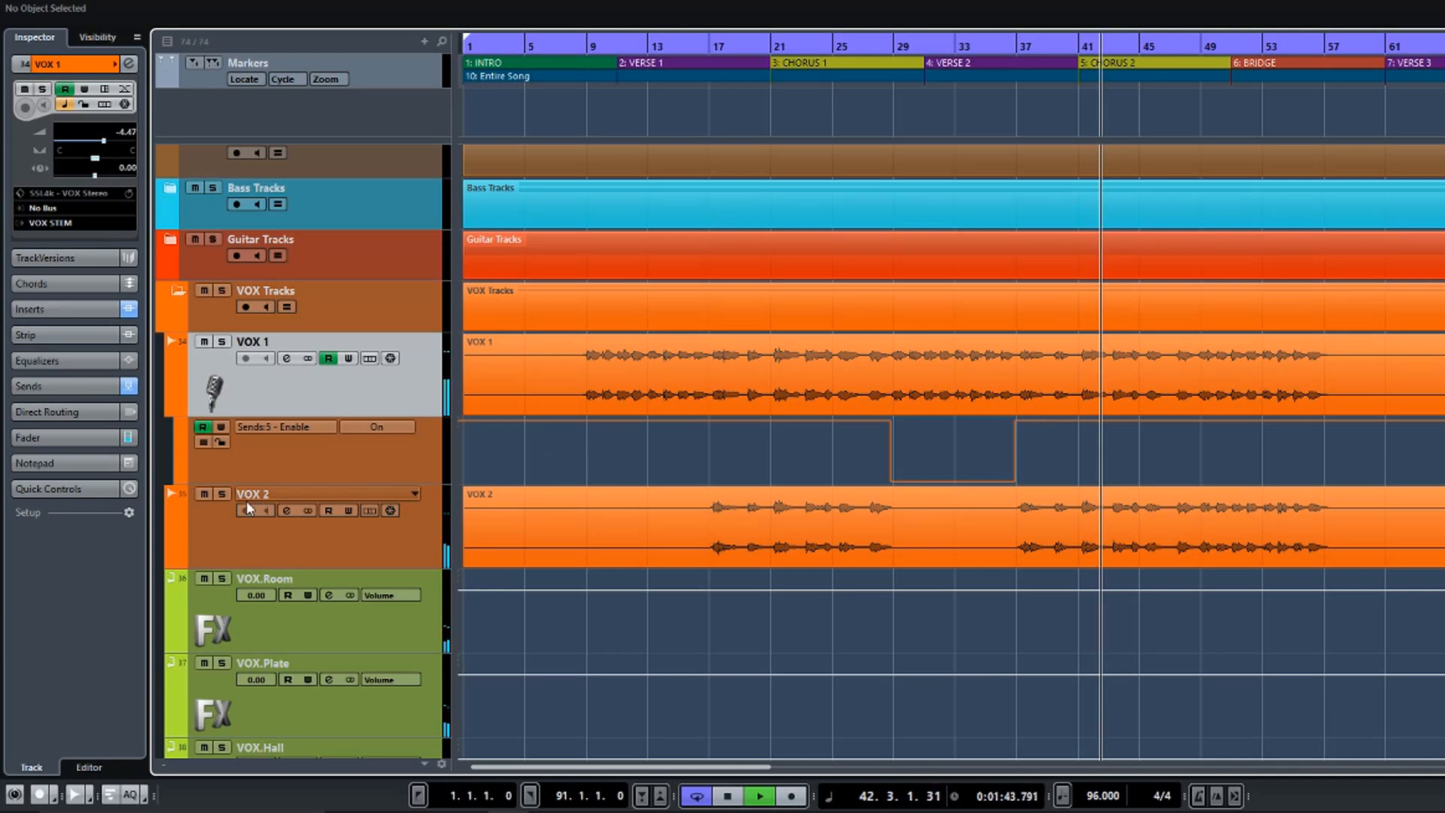
Mute VOX 2, place the playback cursor at about bar 8, and show the VOX 1 fader with automation writing enabled.
key("space")
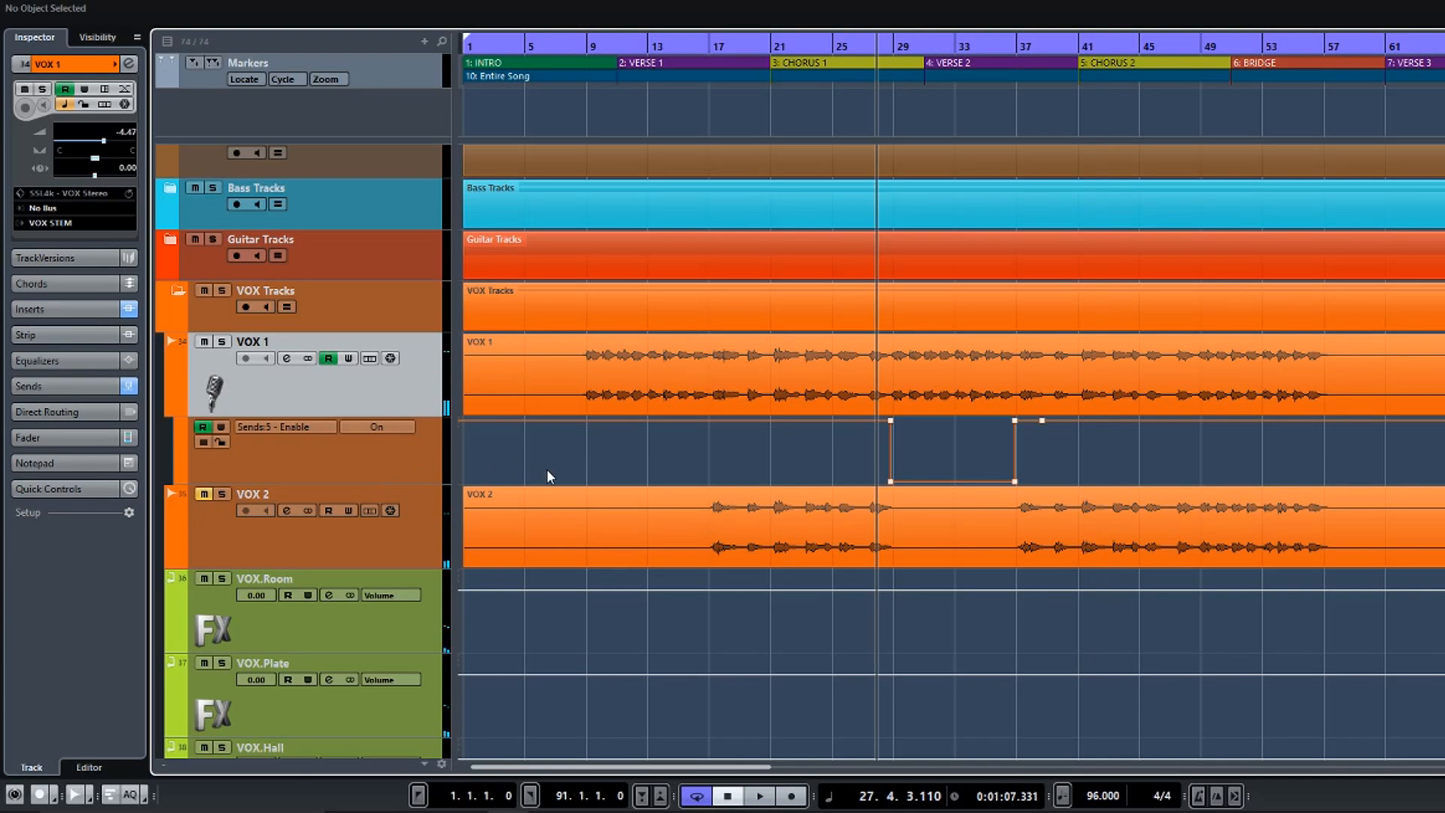
left_click(571, 450)
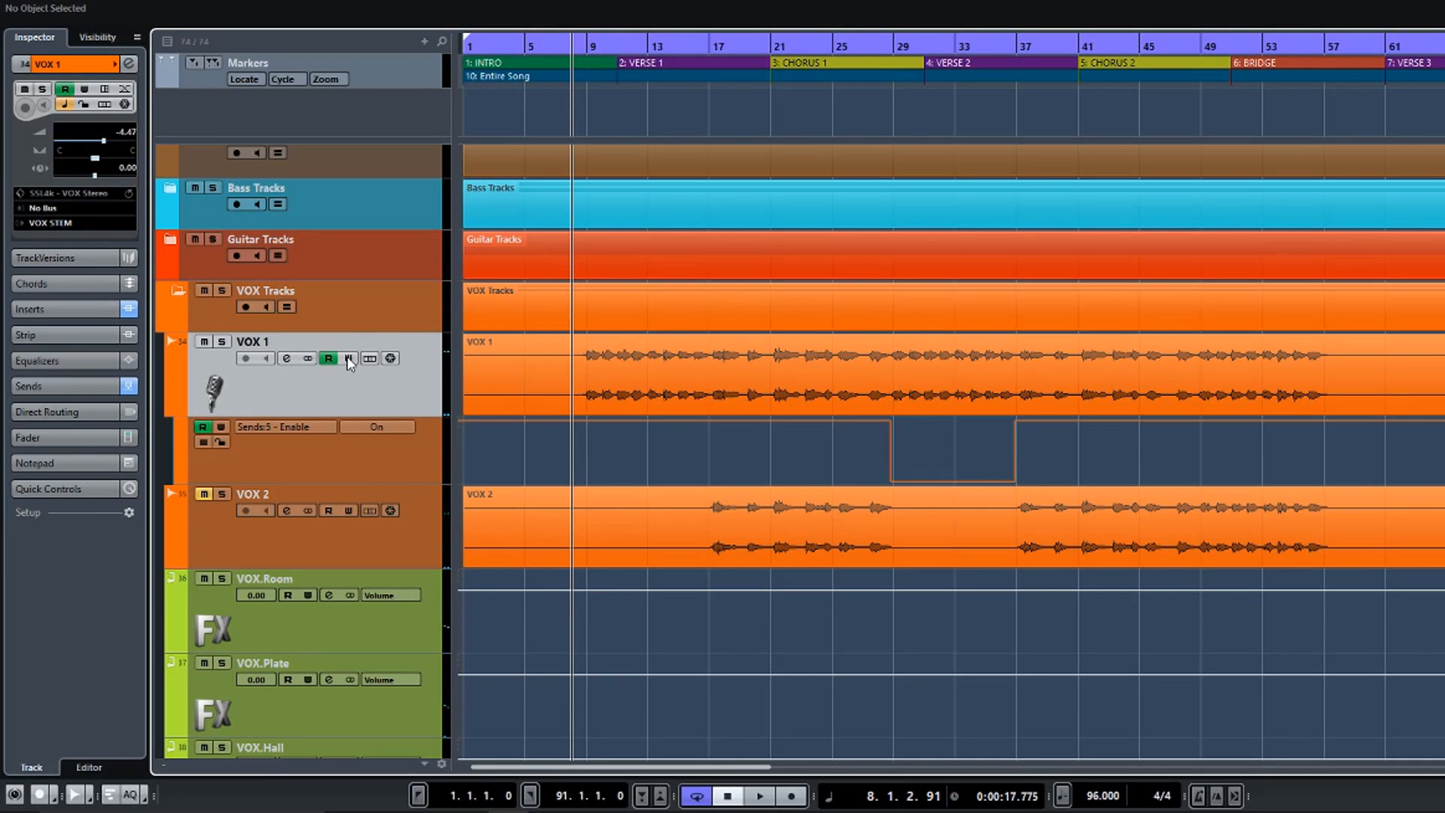
left_click(51, 437)
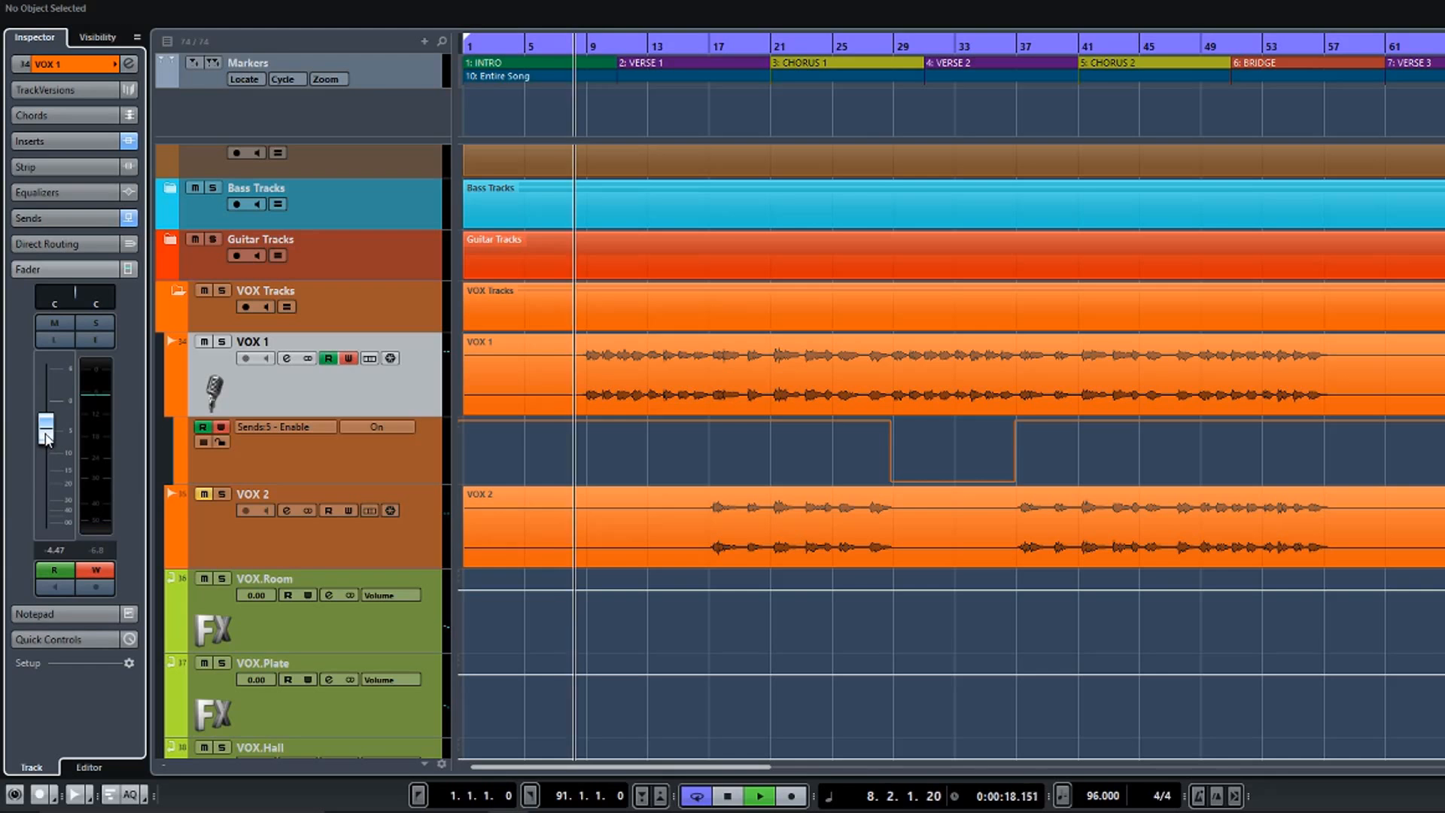
left_click_drag(46, 437, 48, 435)
key("space")
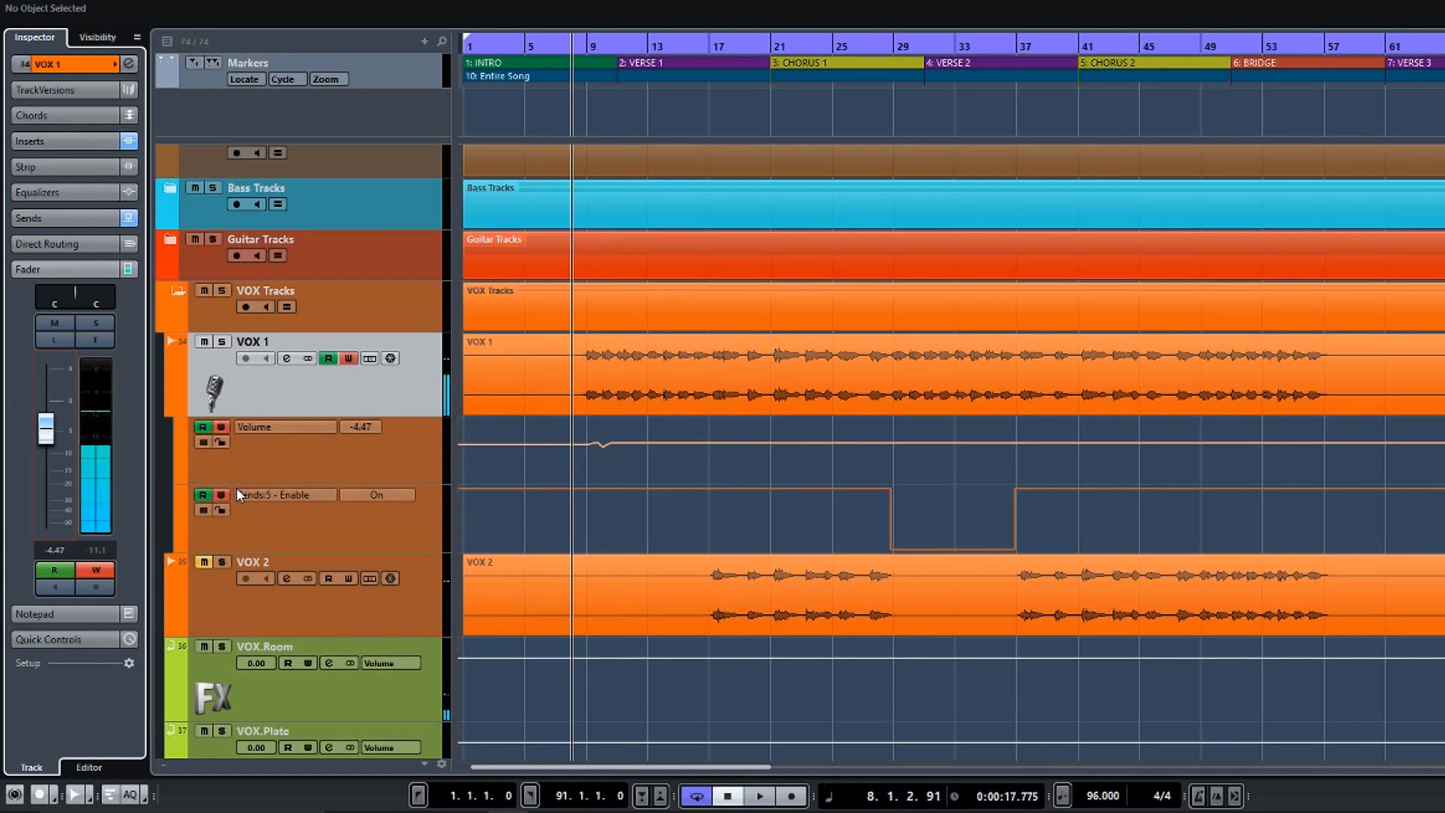
key("ctrl+z")
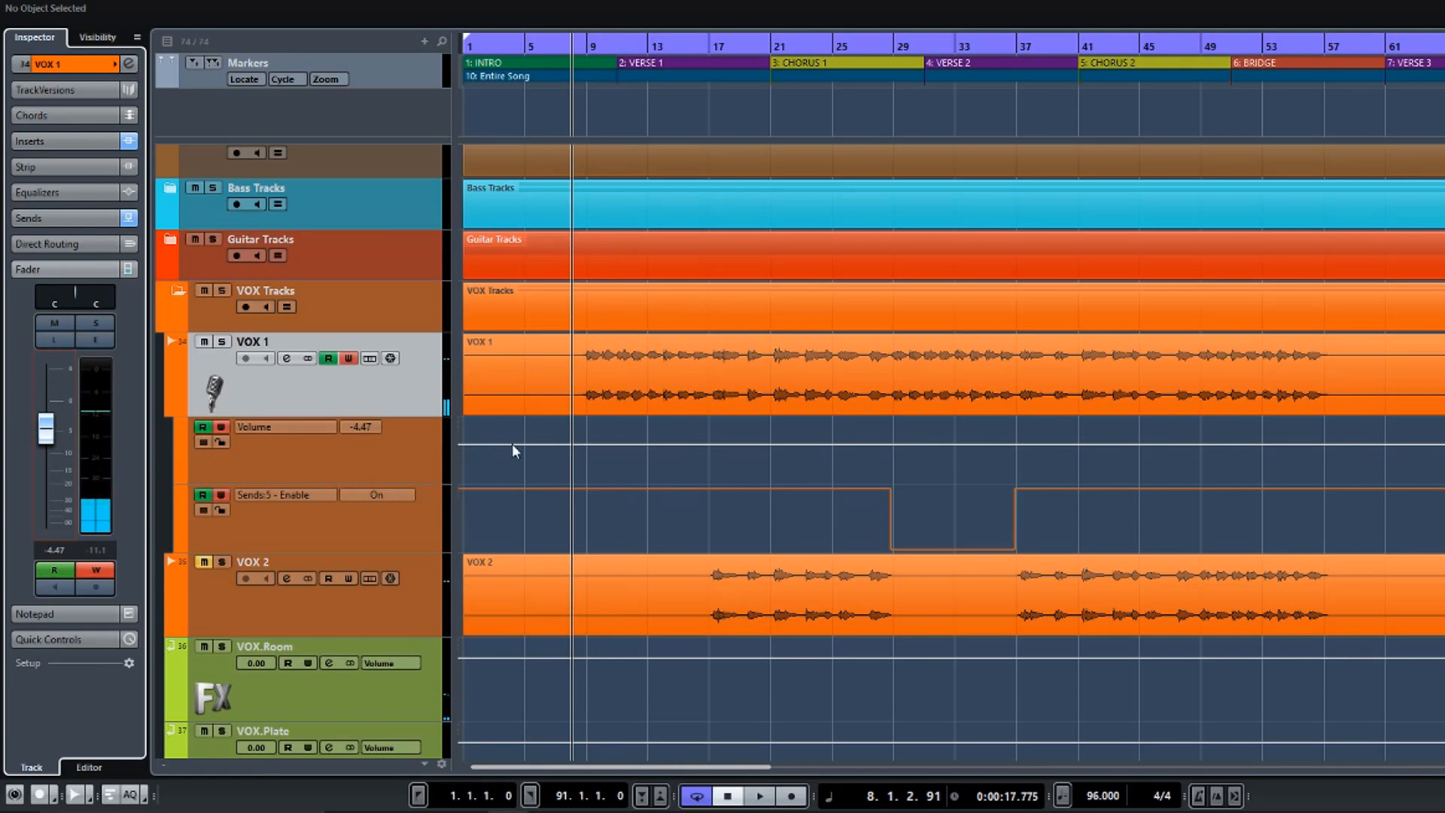
Anchor VOX 1's volume automation at -4.47 around bars 6 and 64, record a fader ride across the vocal, and disable writing.
left_click(548, 444)
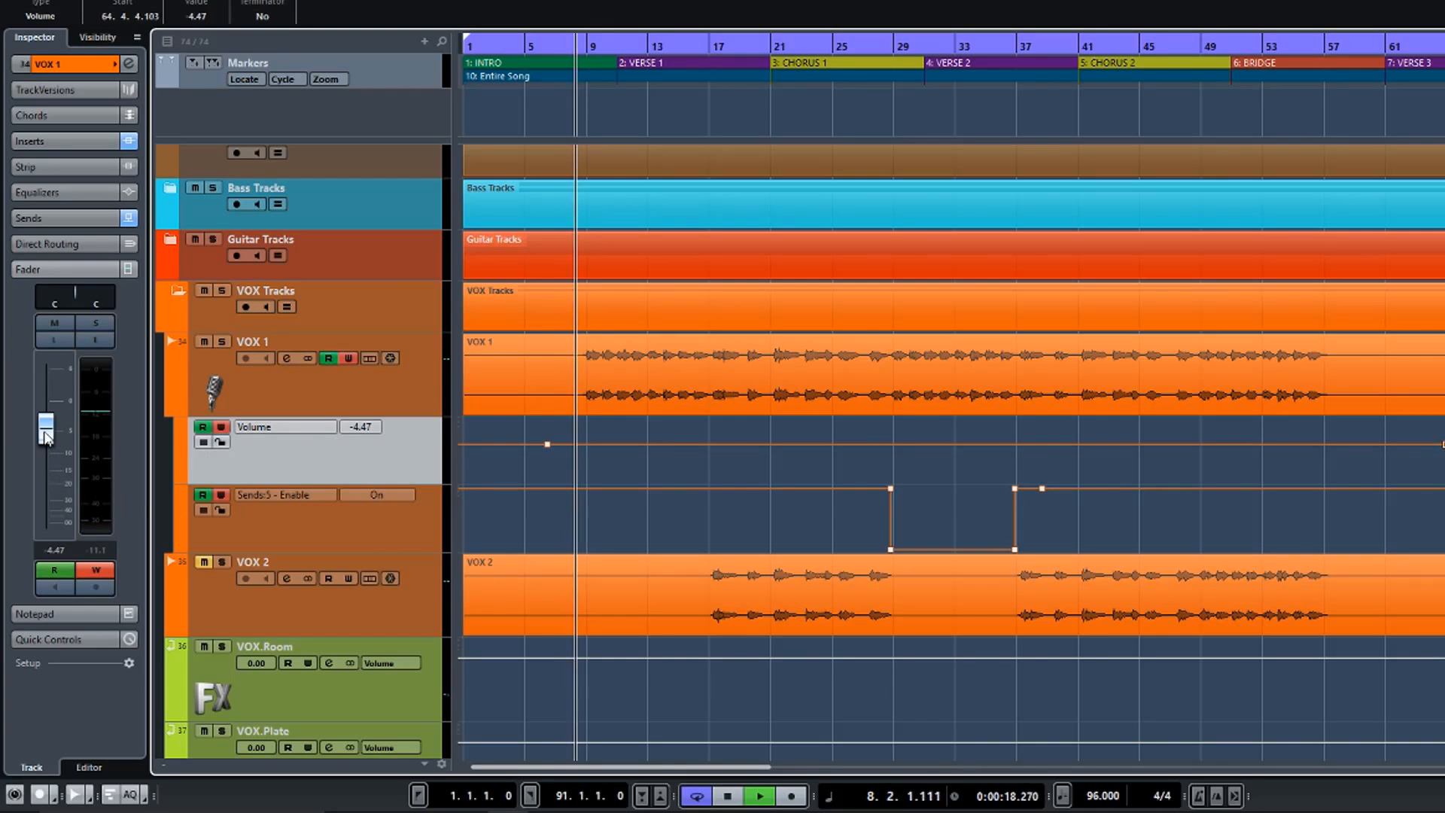
left_click_drag(46, 432, 71, 431)
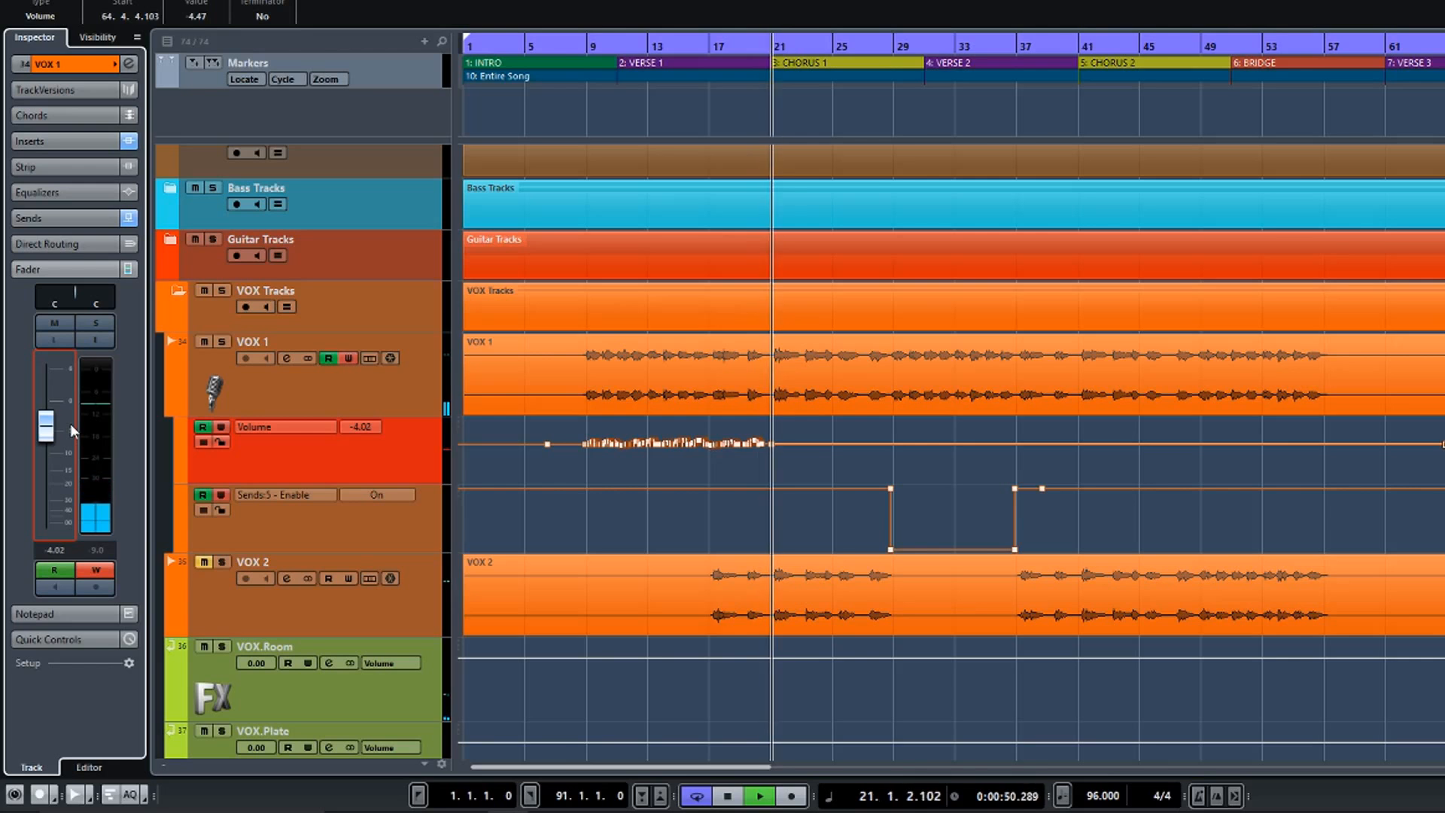
left_click_drag(72, 429, 187, 411)
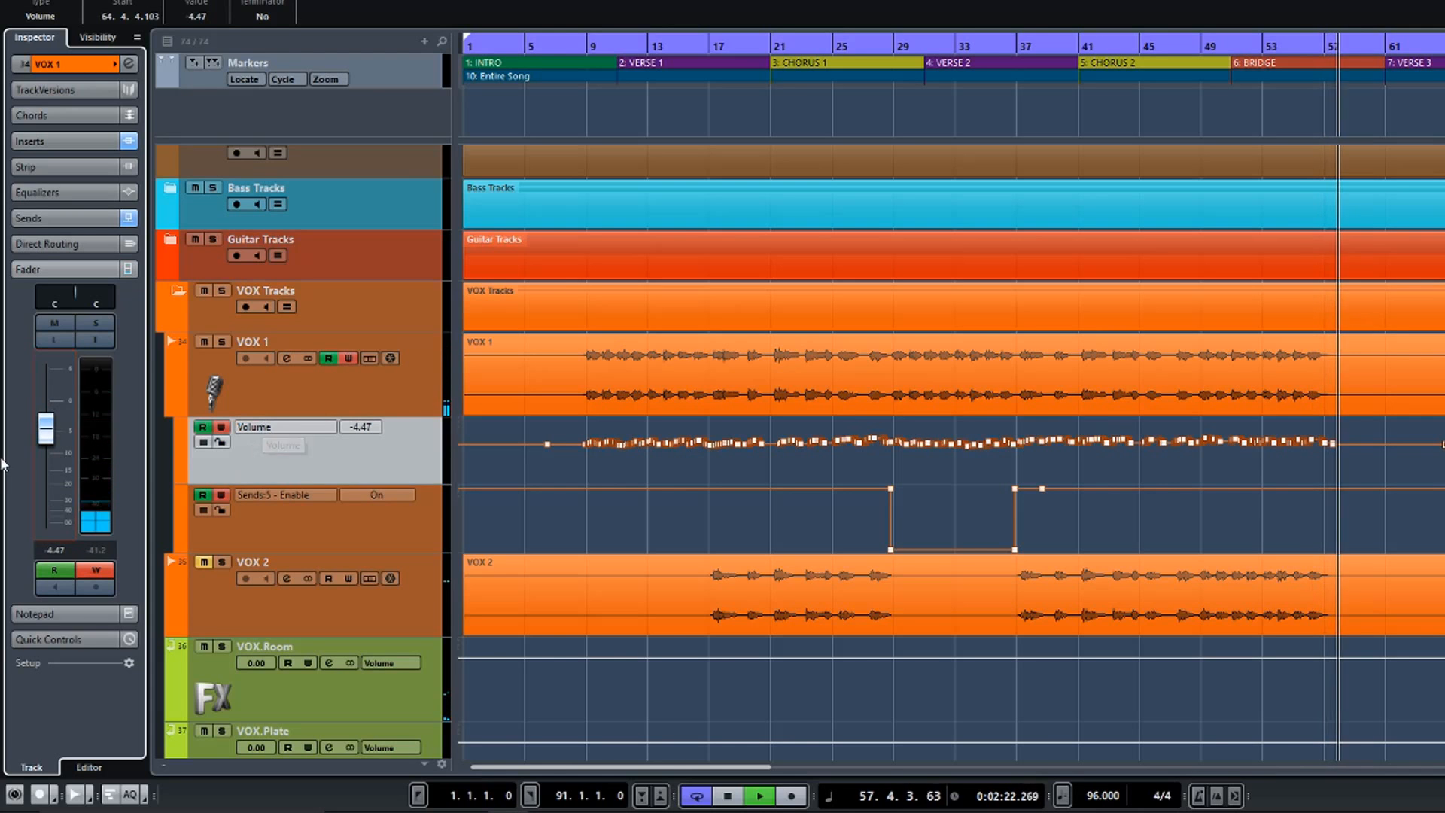
left_click(347, 357)
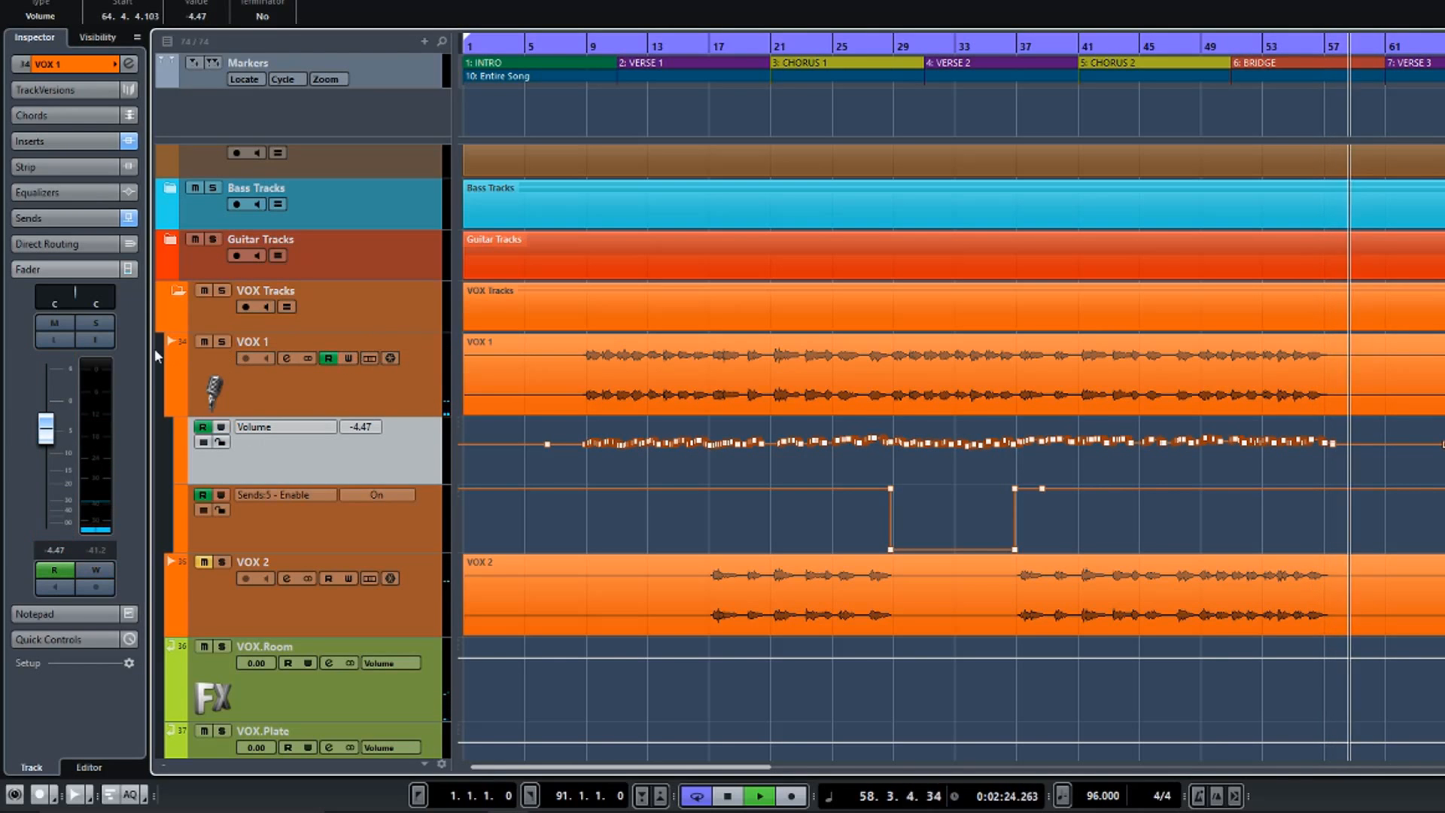
Hide the VOX 1 automation lanes, collapse the VOX Tracks folder, and expand the Guitar Tracks folder.
left_click(173, 408)
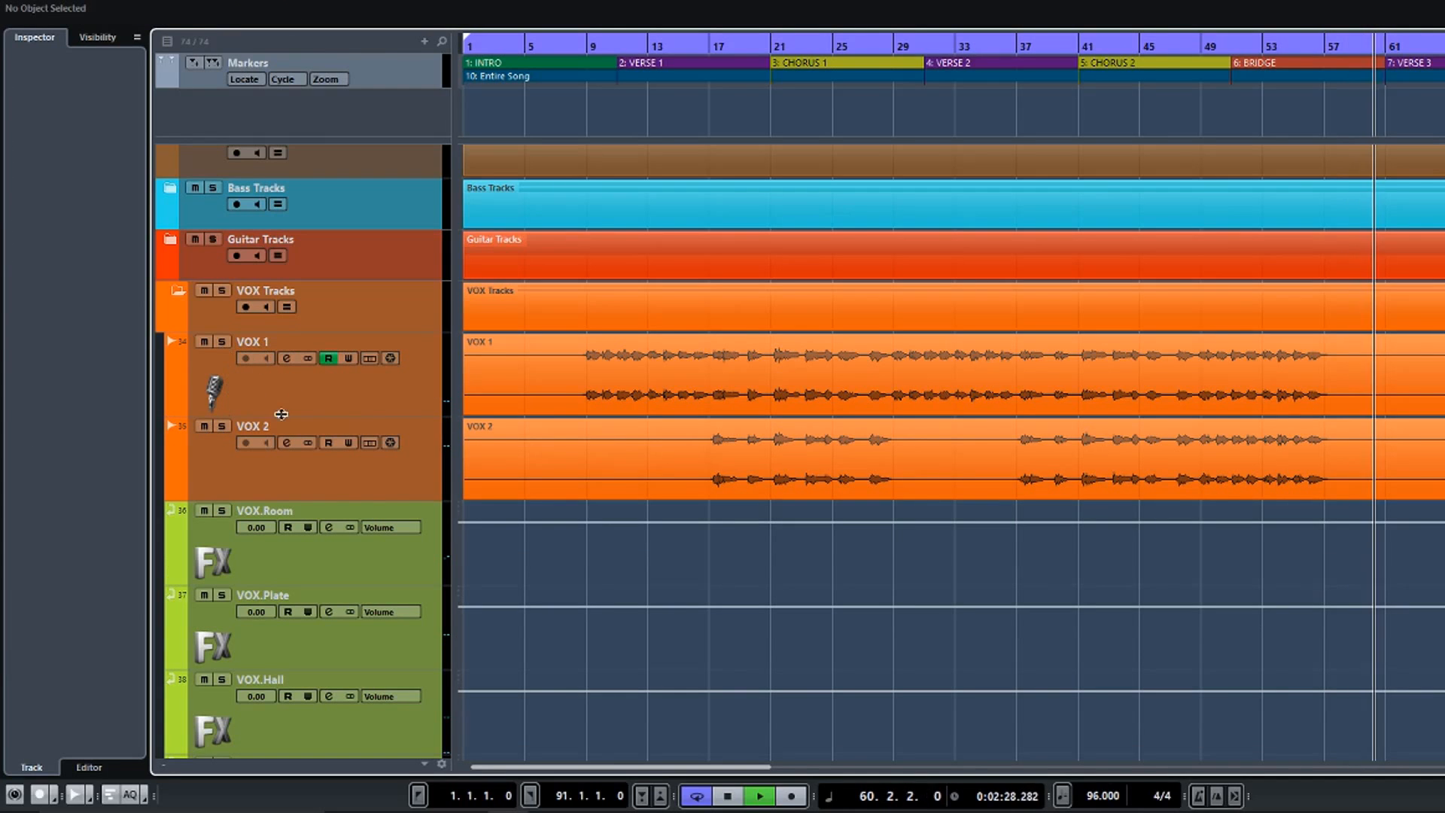
scroll(675, 420, "up", 1)
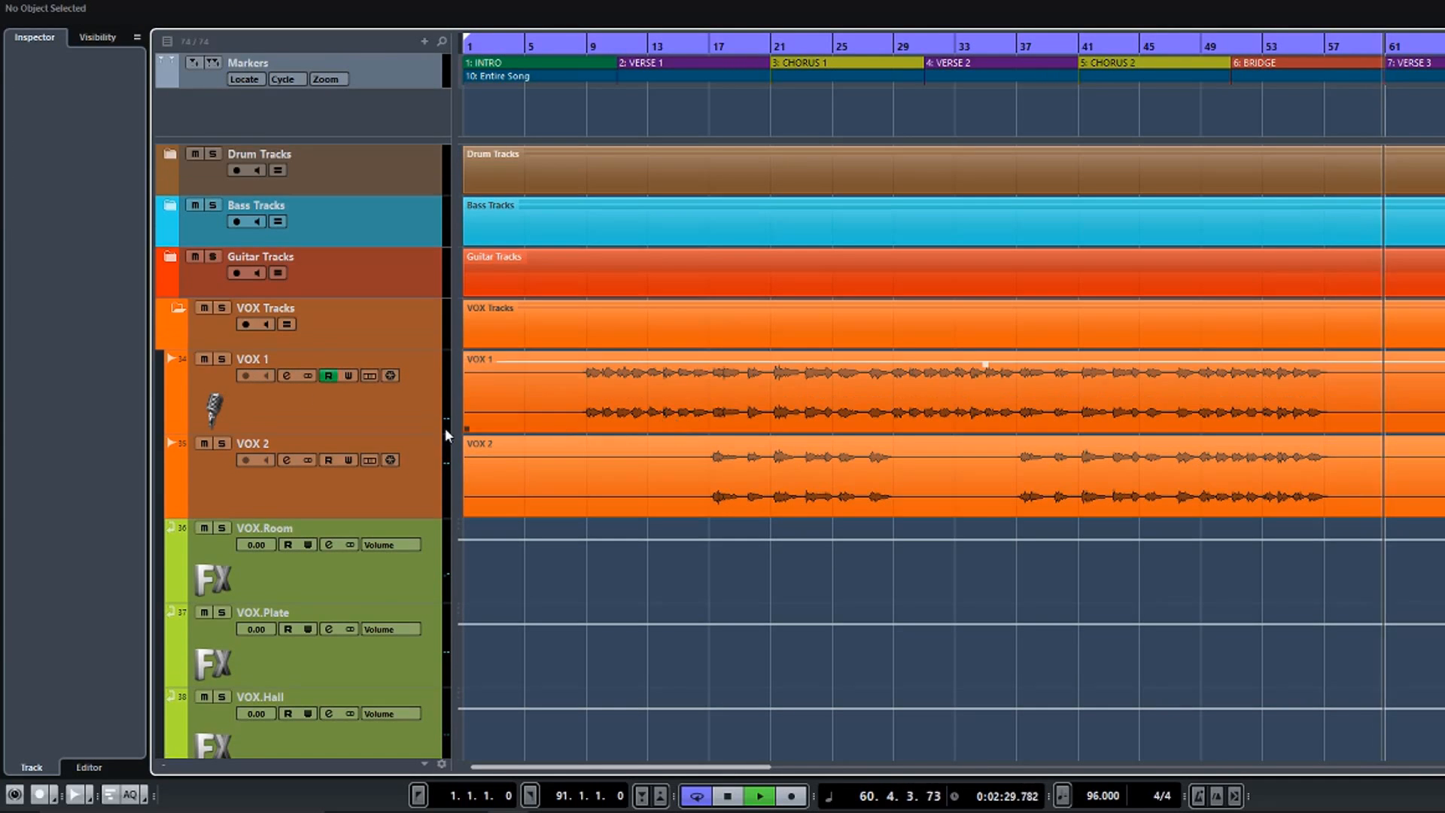
left_click(179, 309)
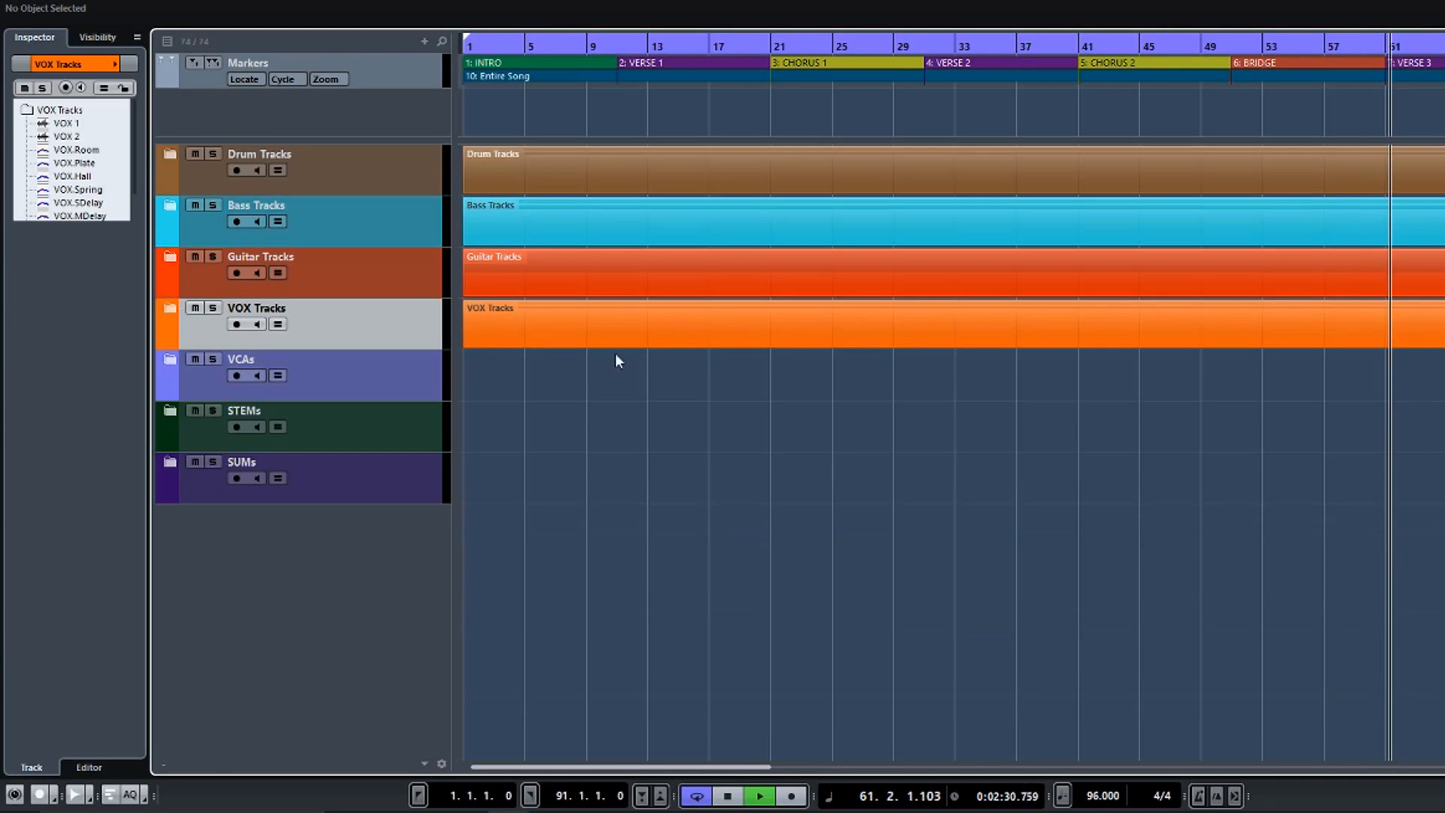
left_click(178, 257)
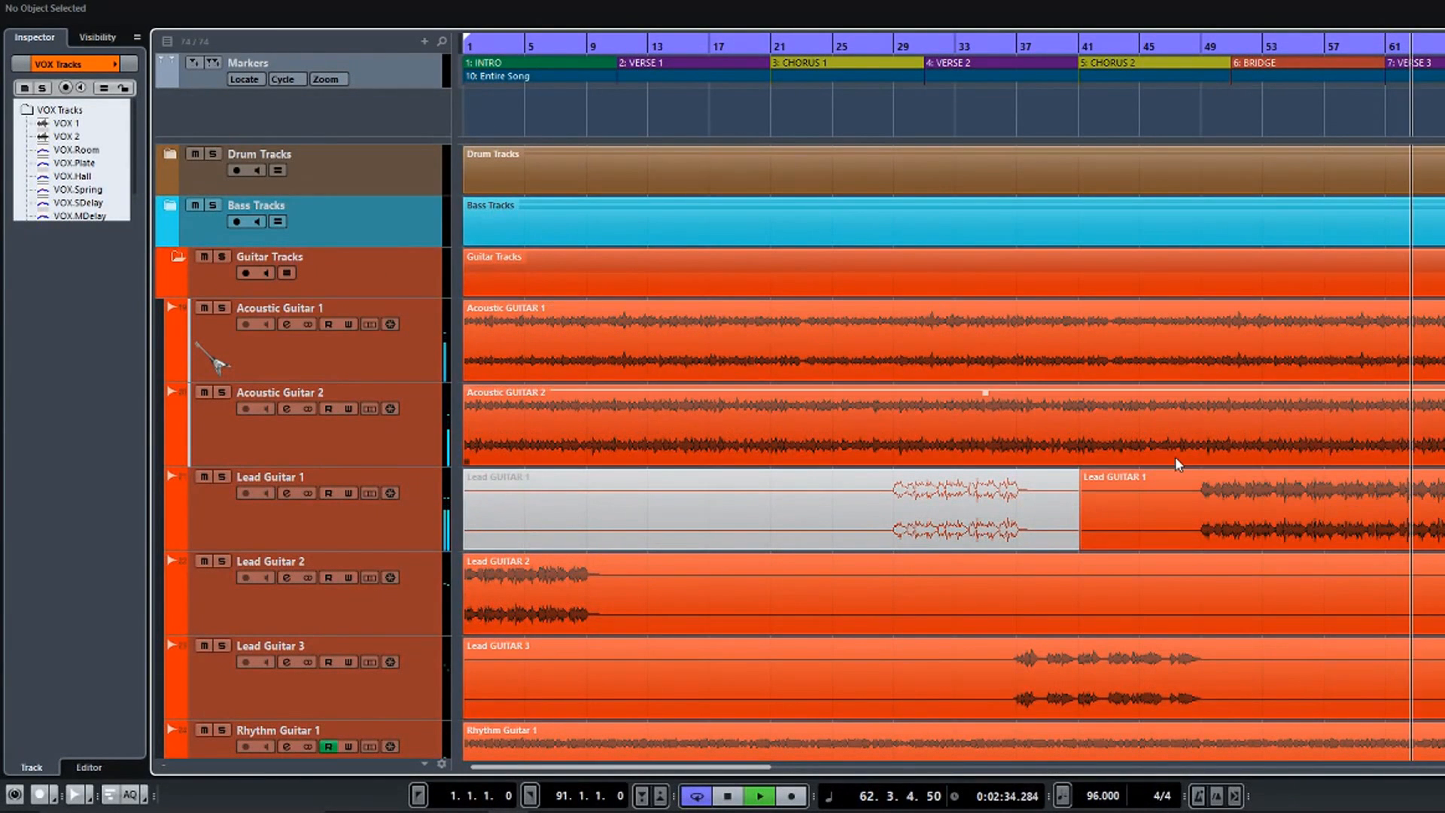
Play the song from about bar 49 and enable automation writing on Lead Guitar 1, selecting that track.
key("space")
left_click(1205, 133)
key("space")
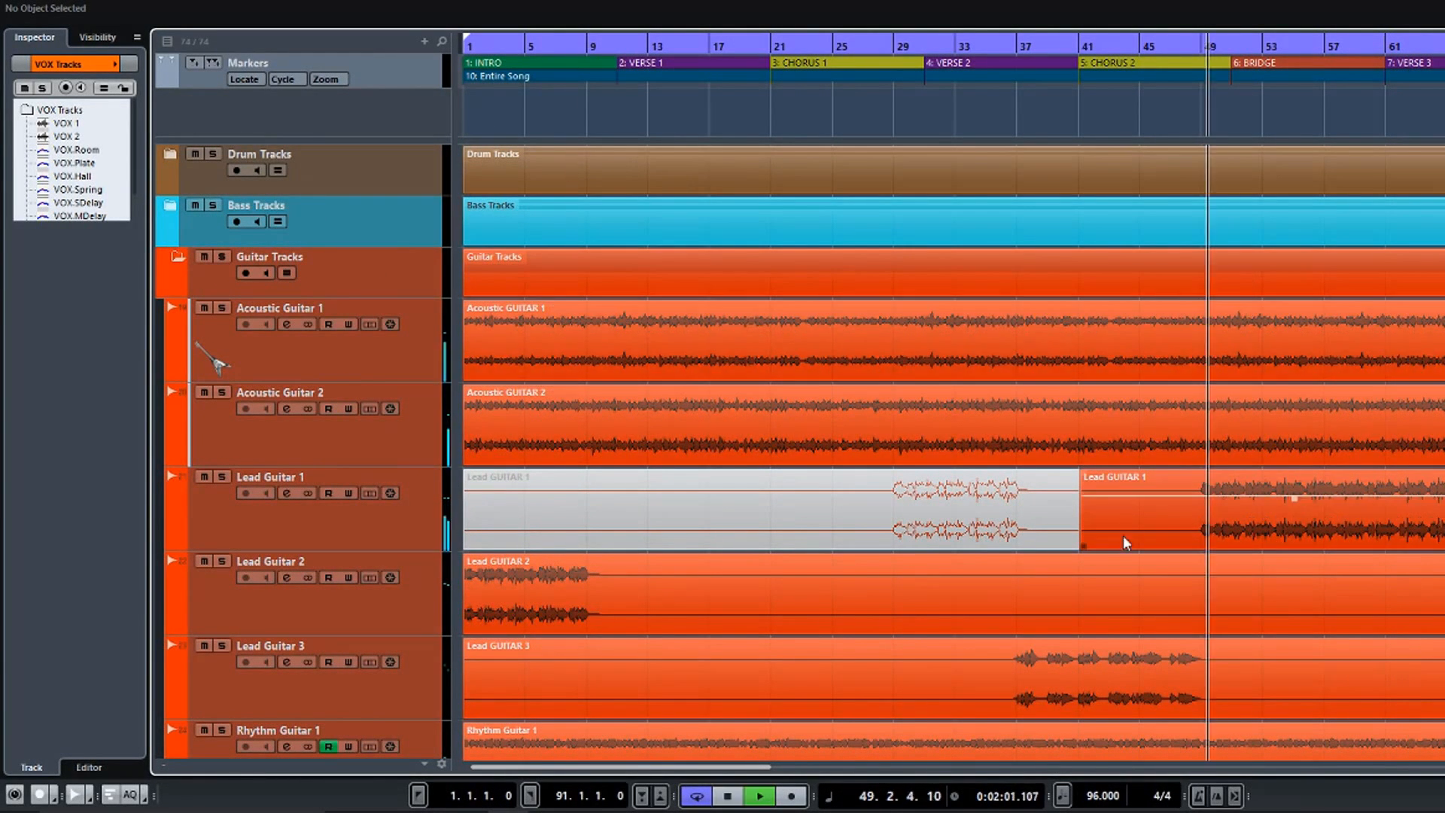
scroll(1157, 512, "down", 2)
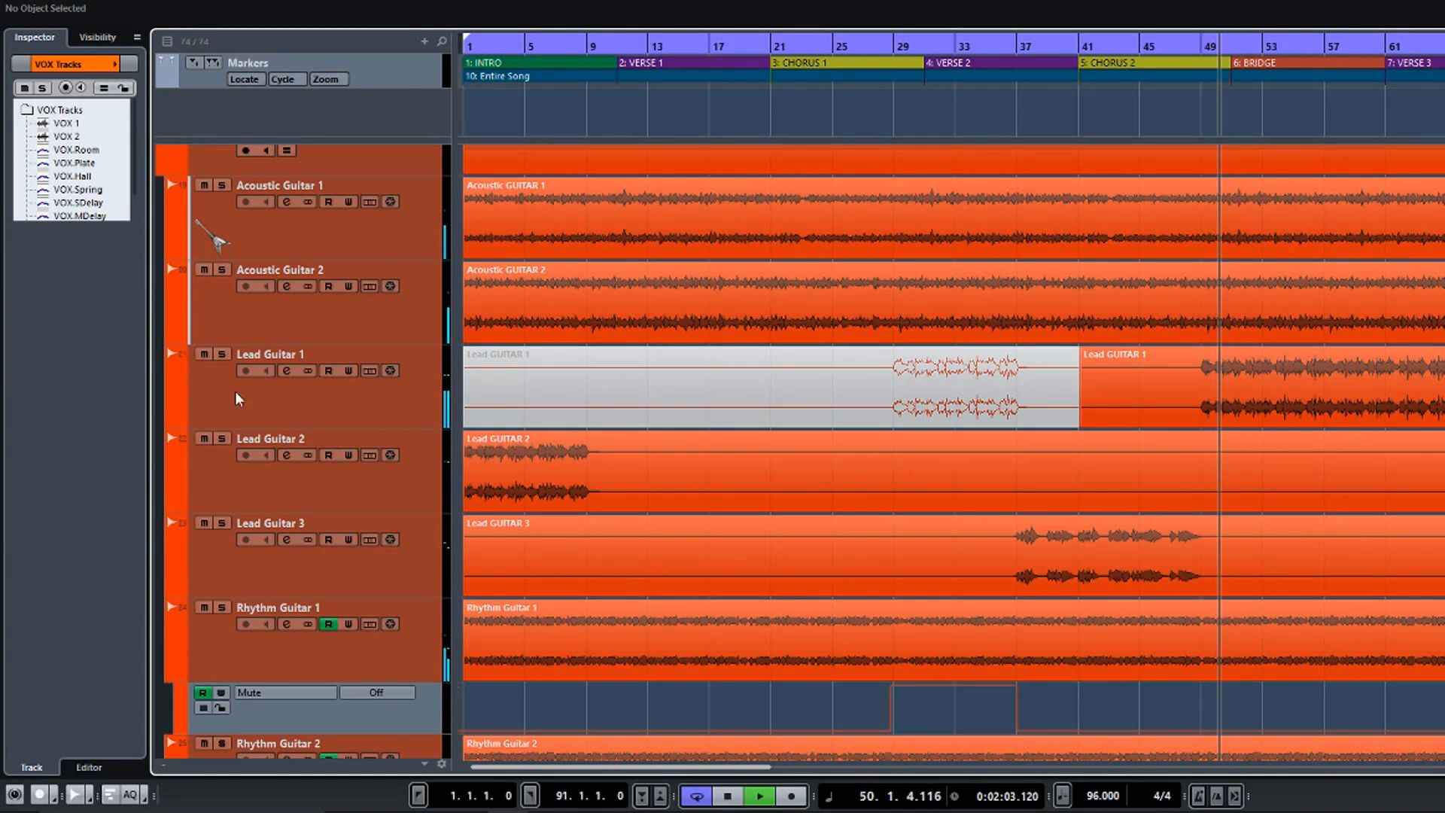
left_click(329, 371)
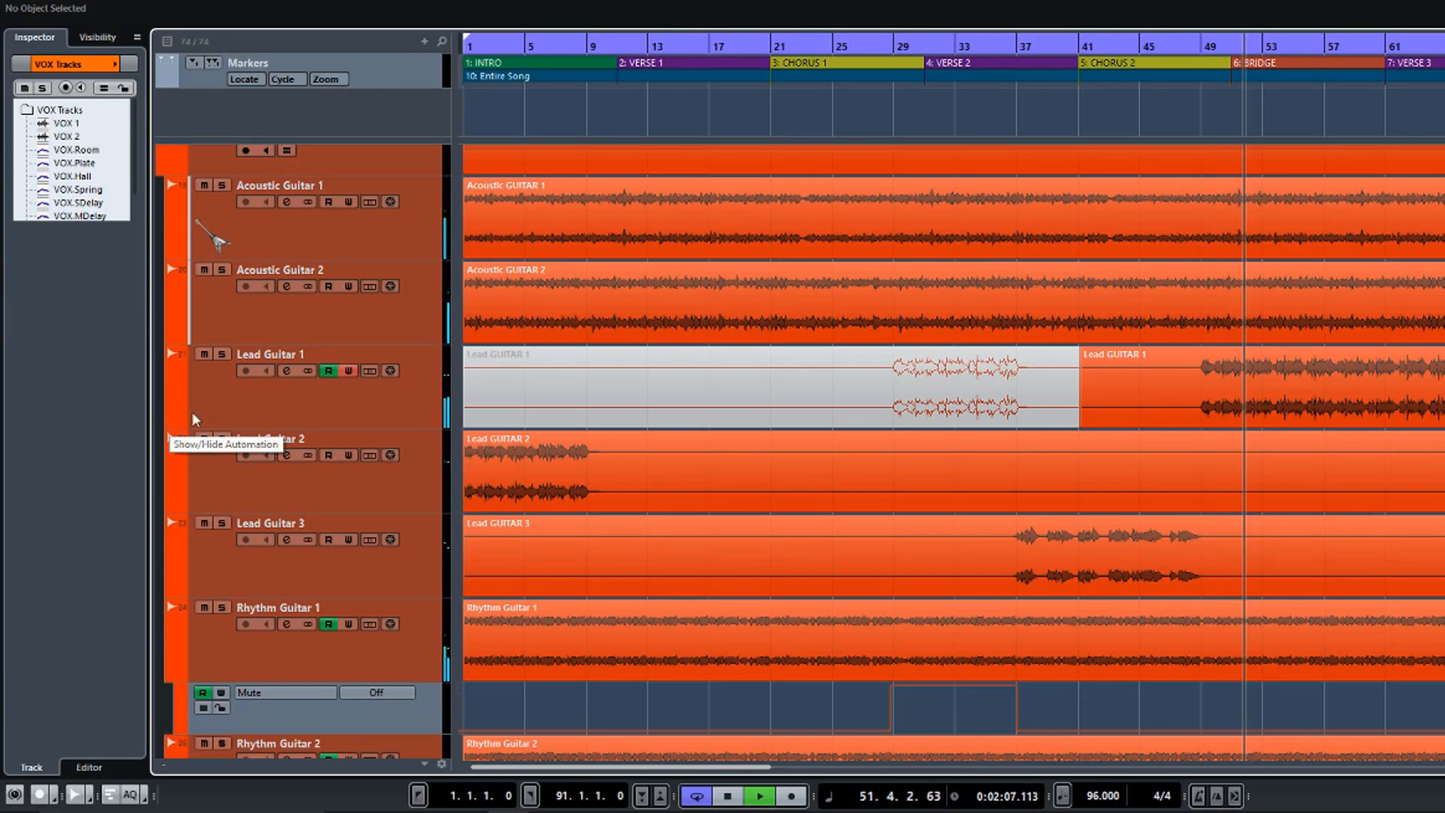
left_click(210, 407)
key("space")
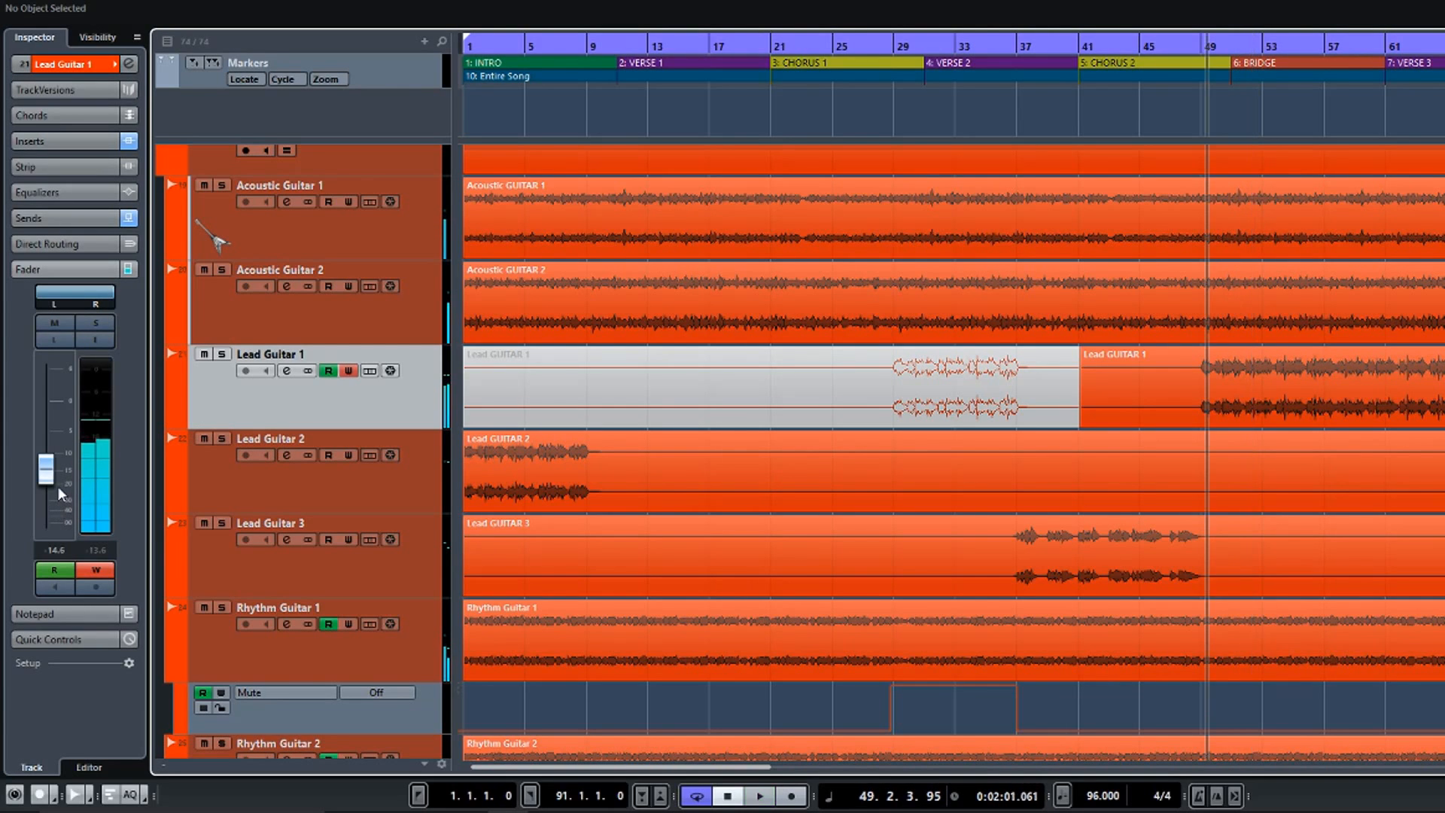
Show Lead Guitar 1's volume lane, anchor it at -14.6 around bars 41 and 67, and start playback from bar 48.
left_click(1194, 114)
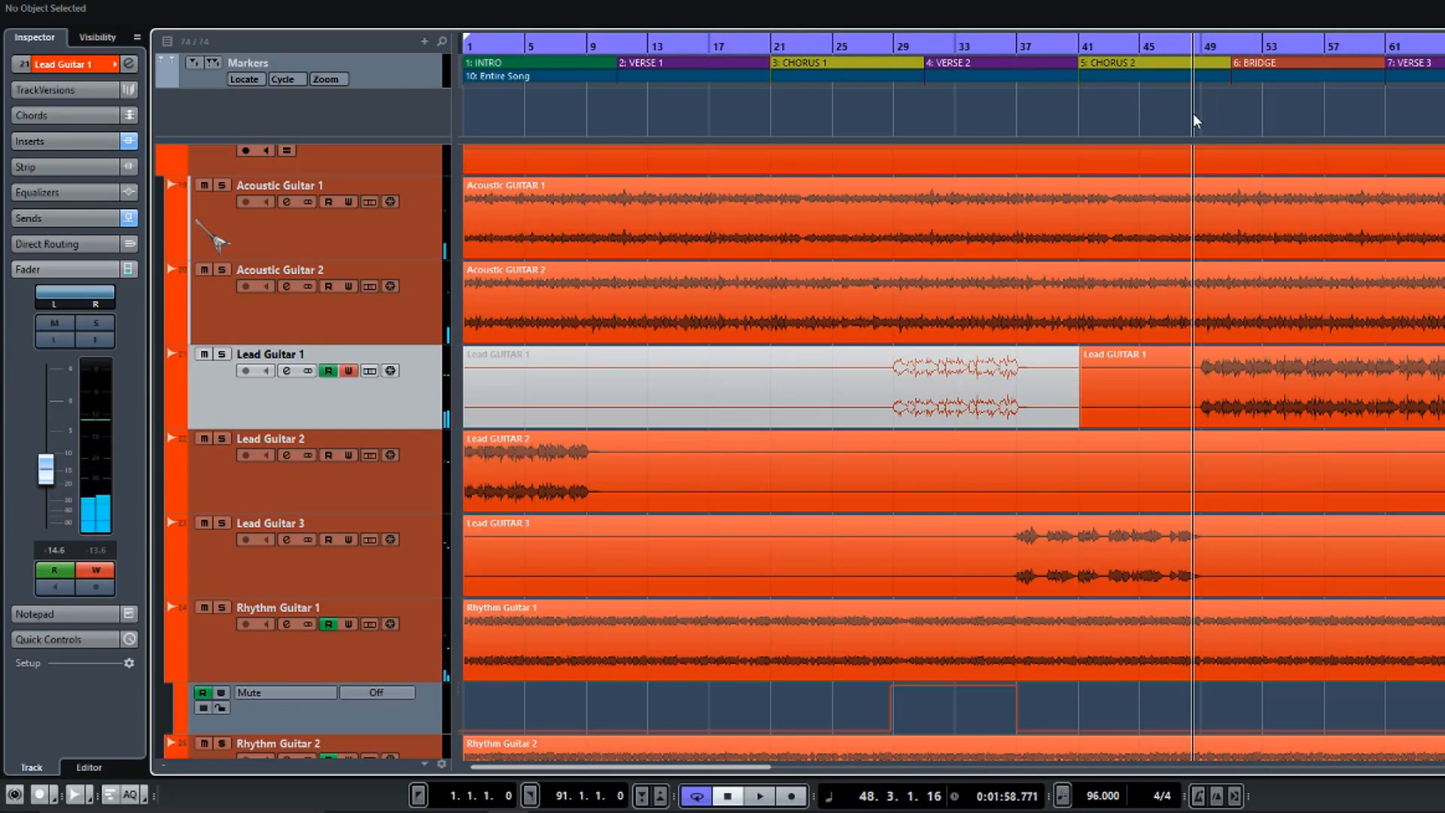
left_click(172, 422)
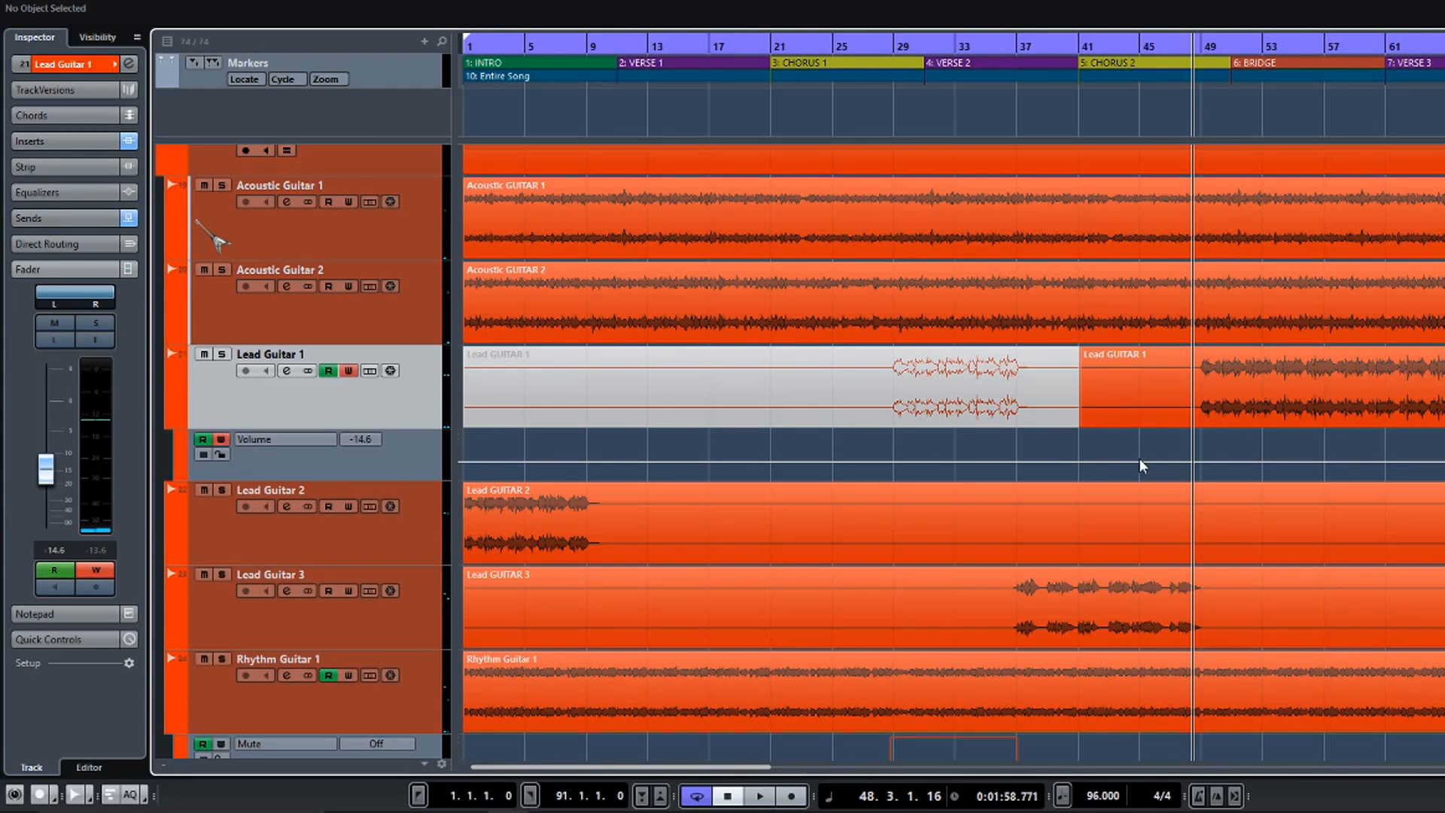
left_click(1091, 461)
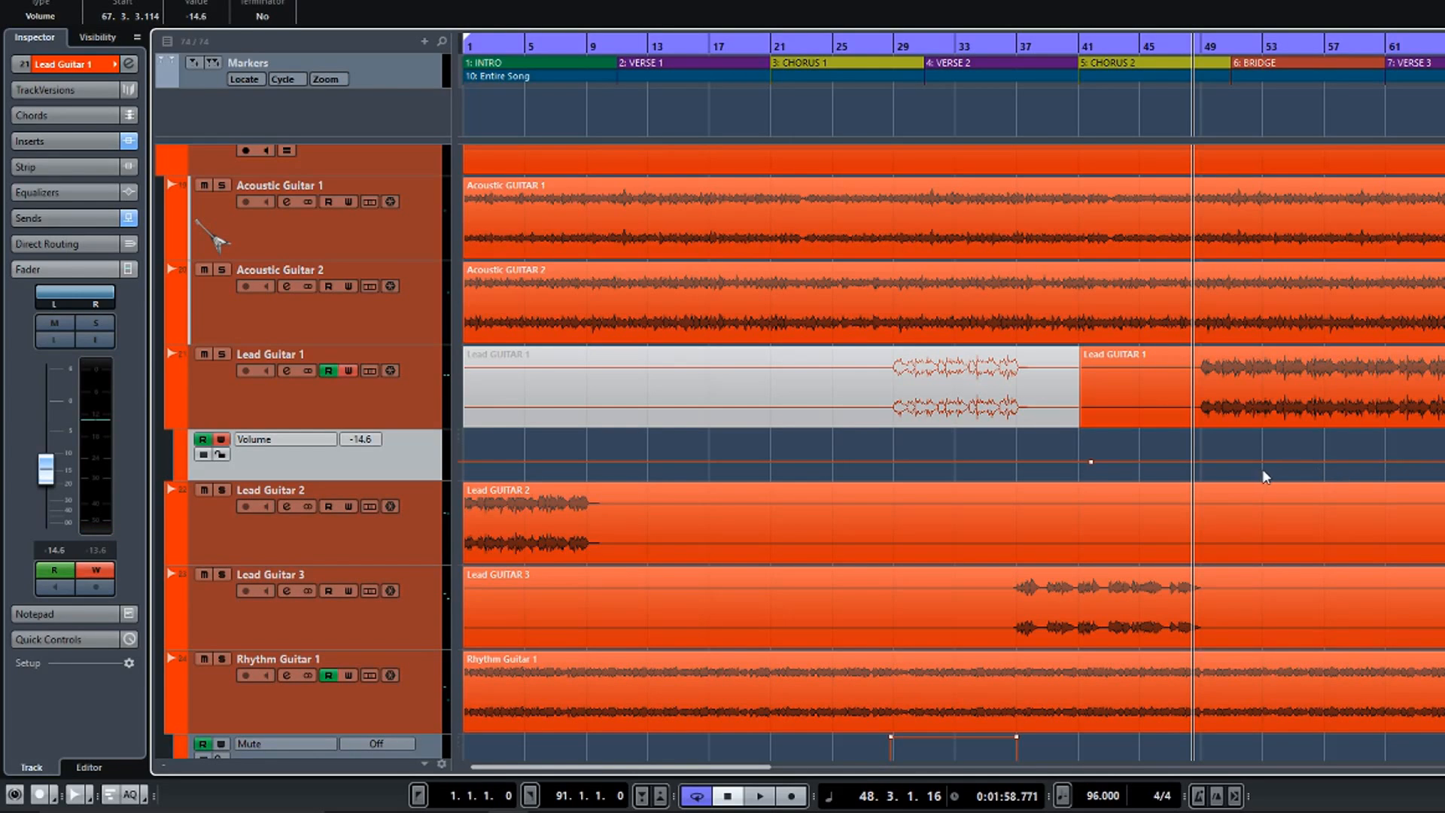
key("space")
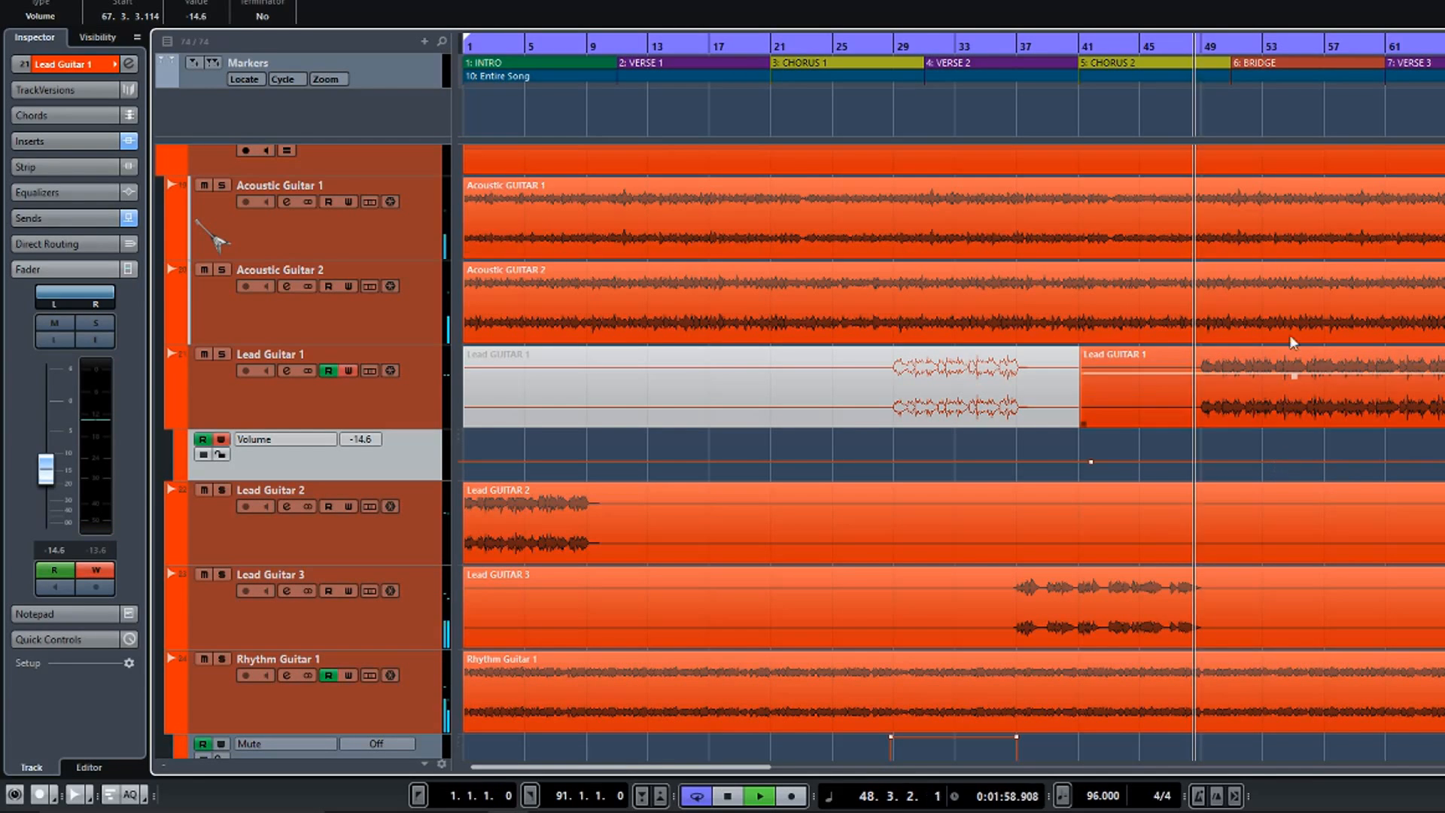
Audition Lead Guitar 1 around bars 55 to 57 and add two closely spaced volume points at -14.6 just before bar 57.
left_click(1303, 123)
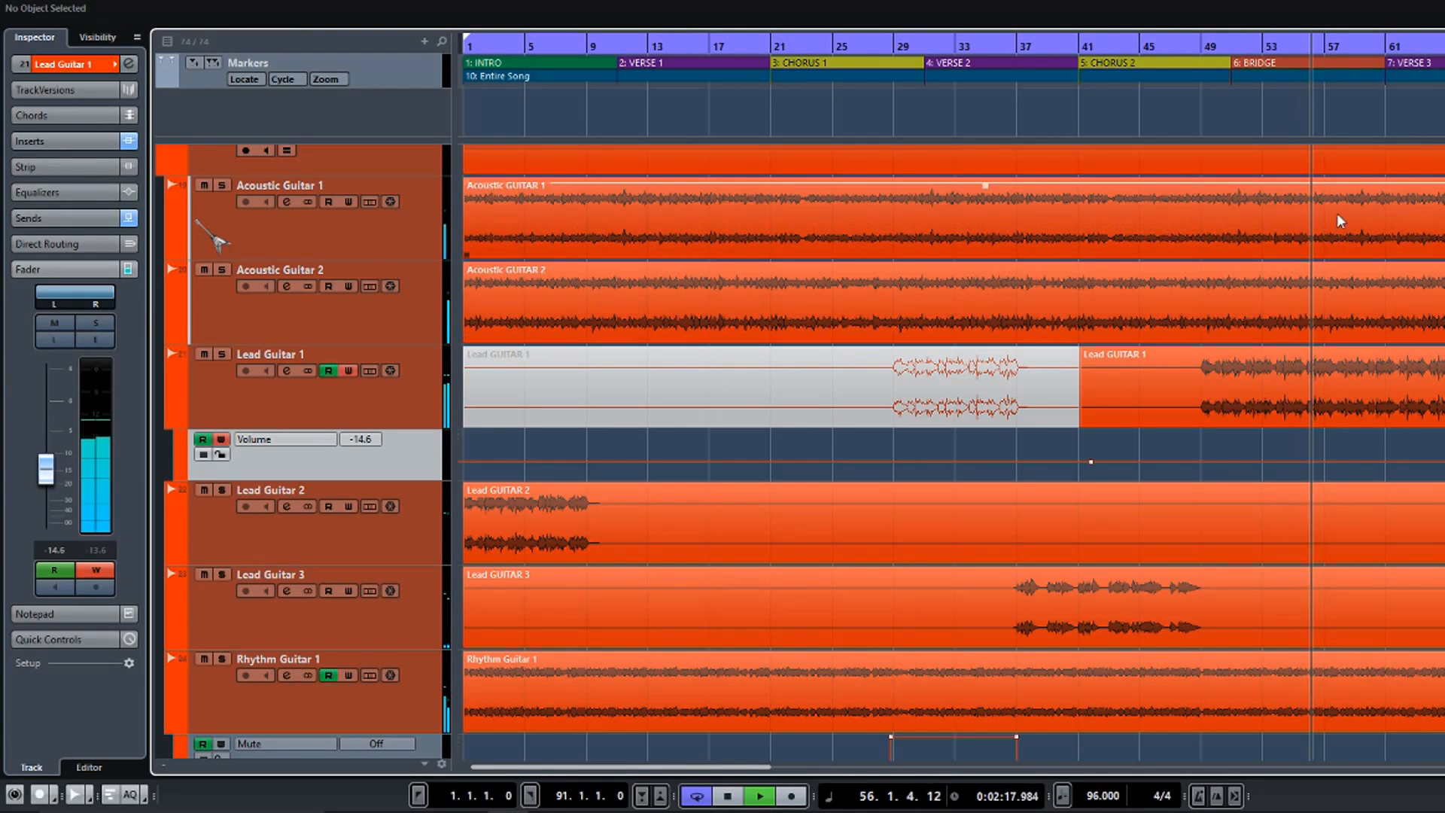
left_click(1344, 132)
left_click(1326, 136)
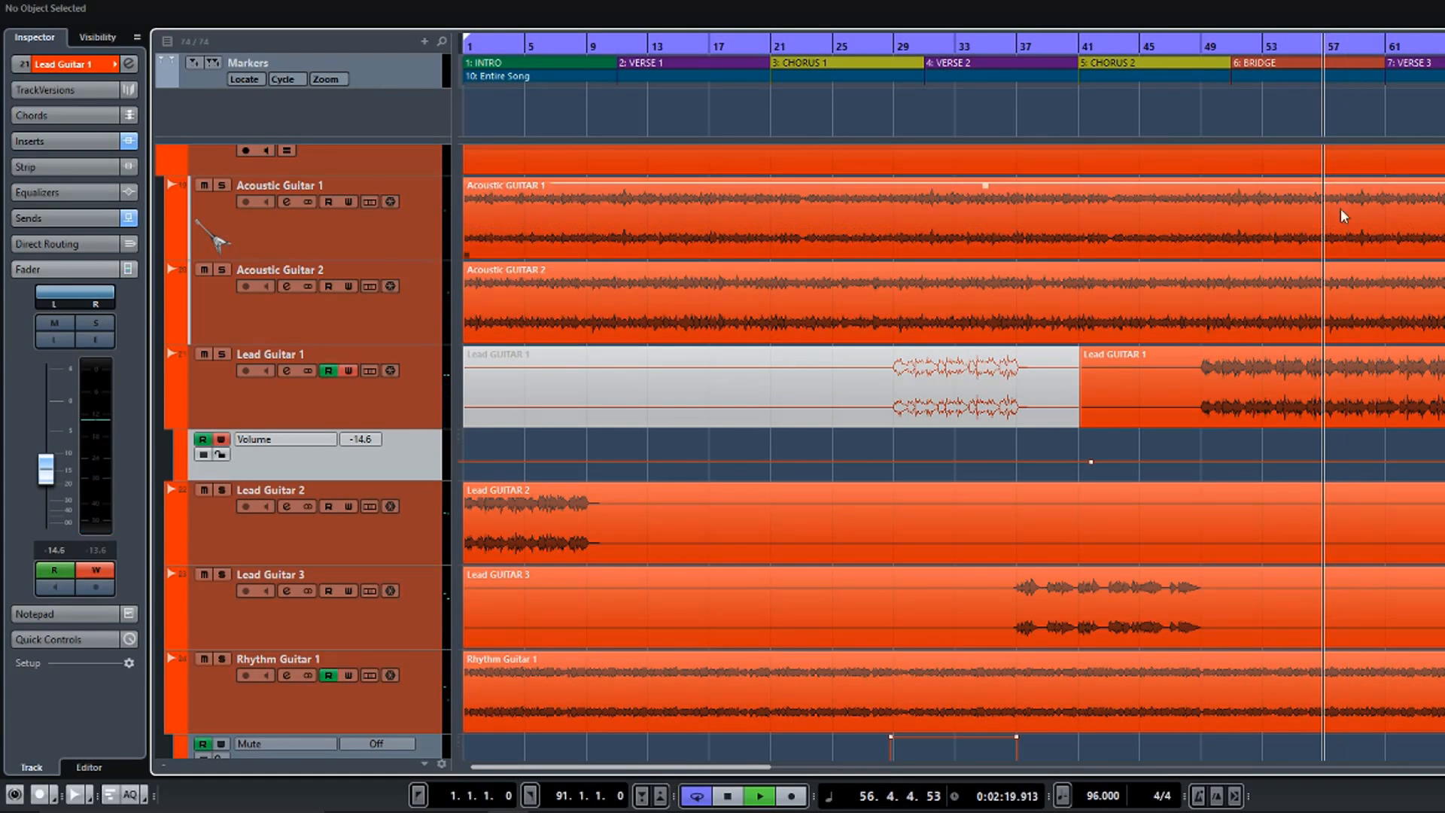
left_click(1303, 133)
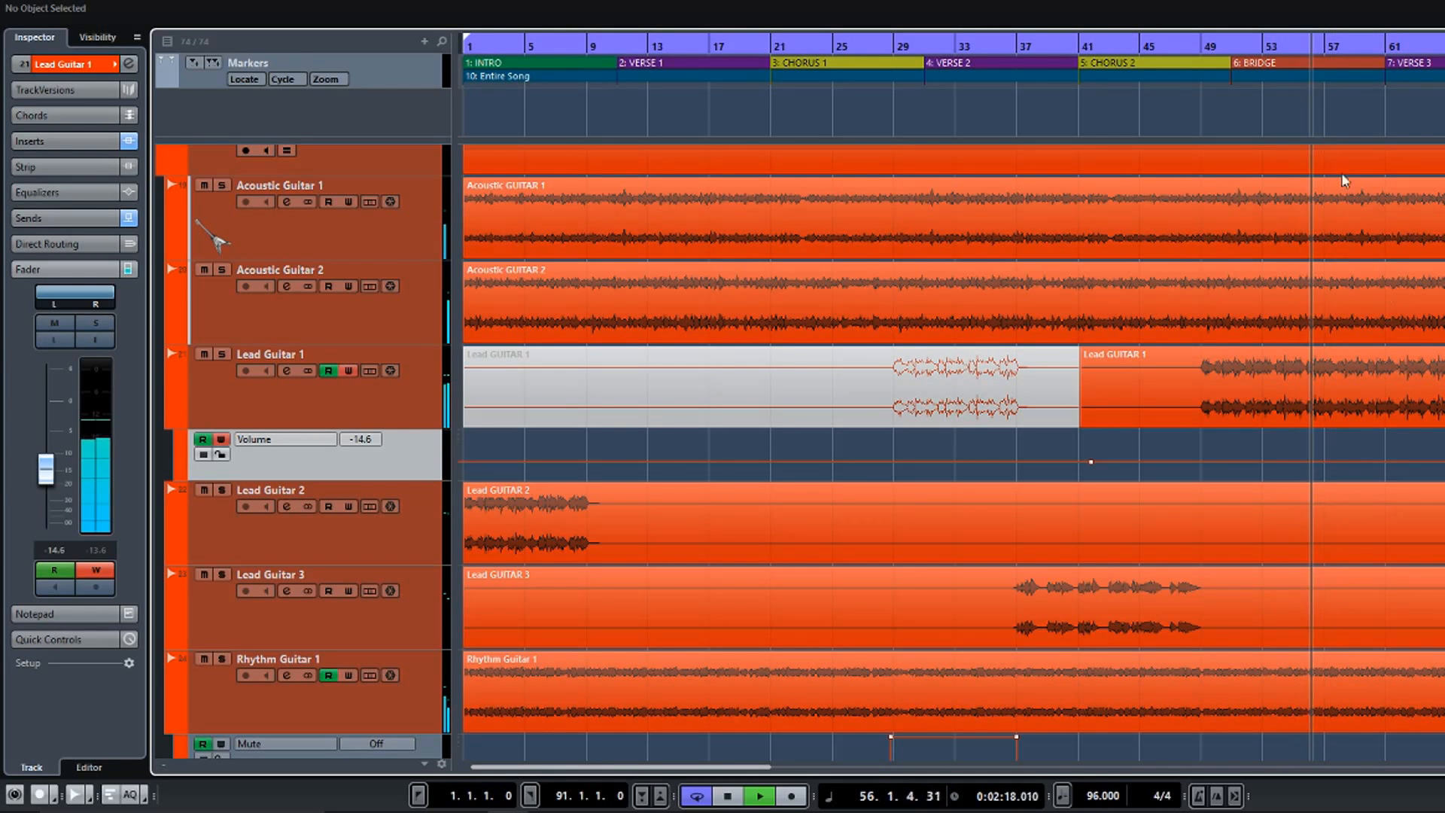
scroll(1373, 420, "up", 4)
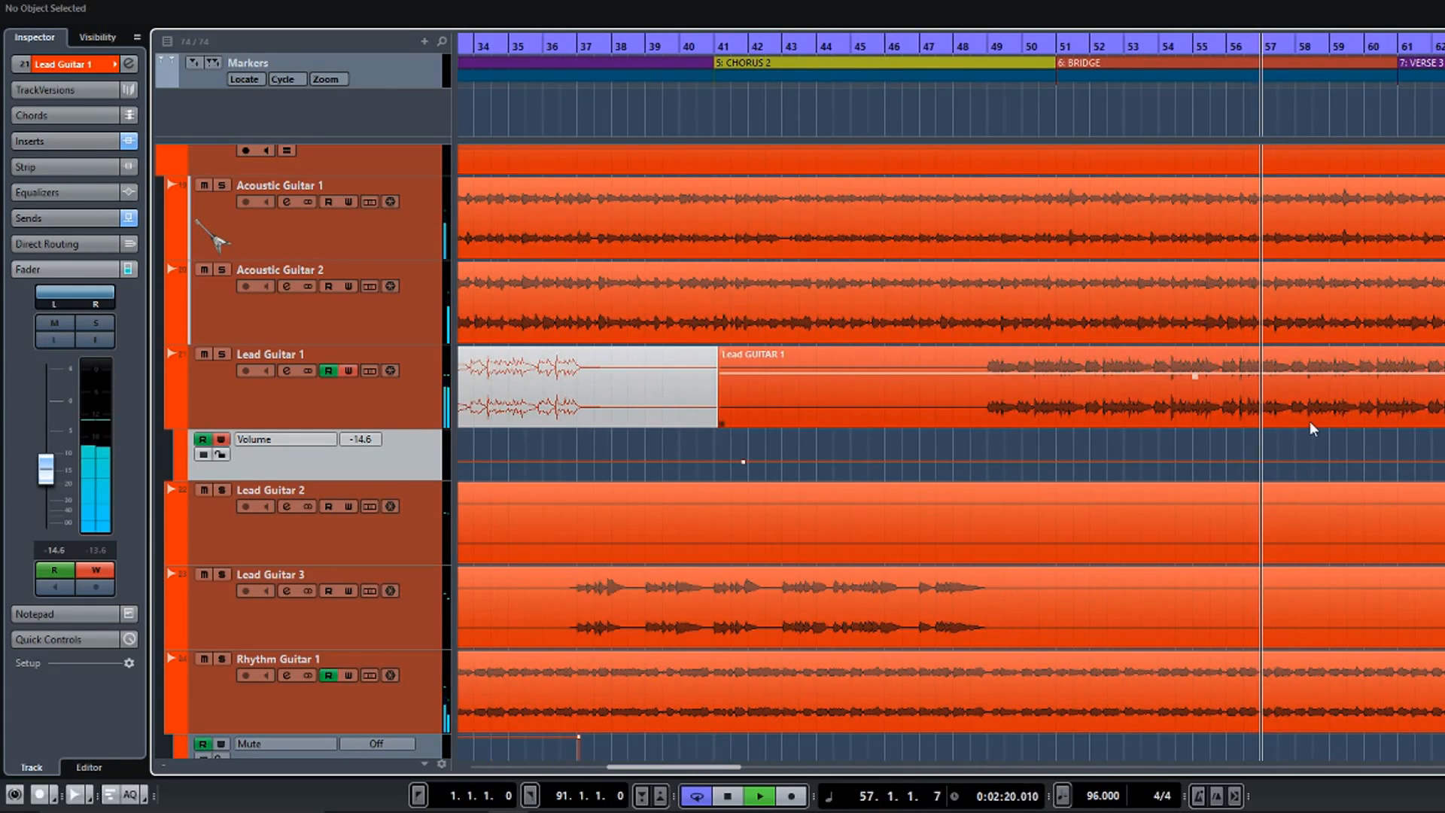
key("space")
scroll(1271, 446, "up", 4)
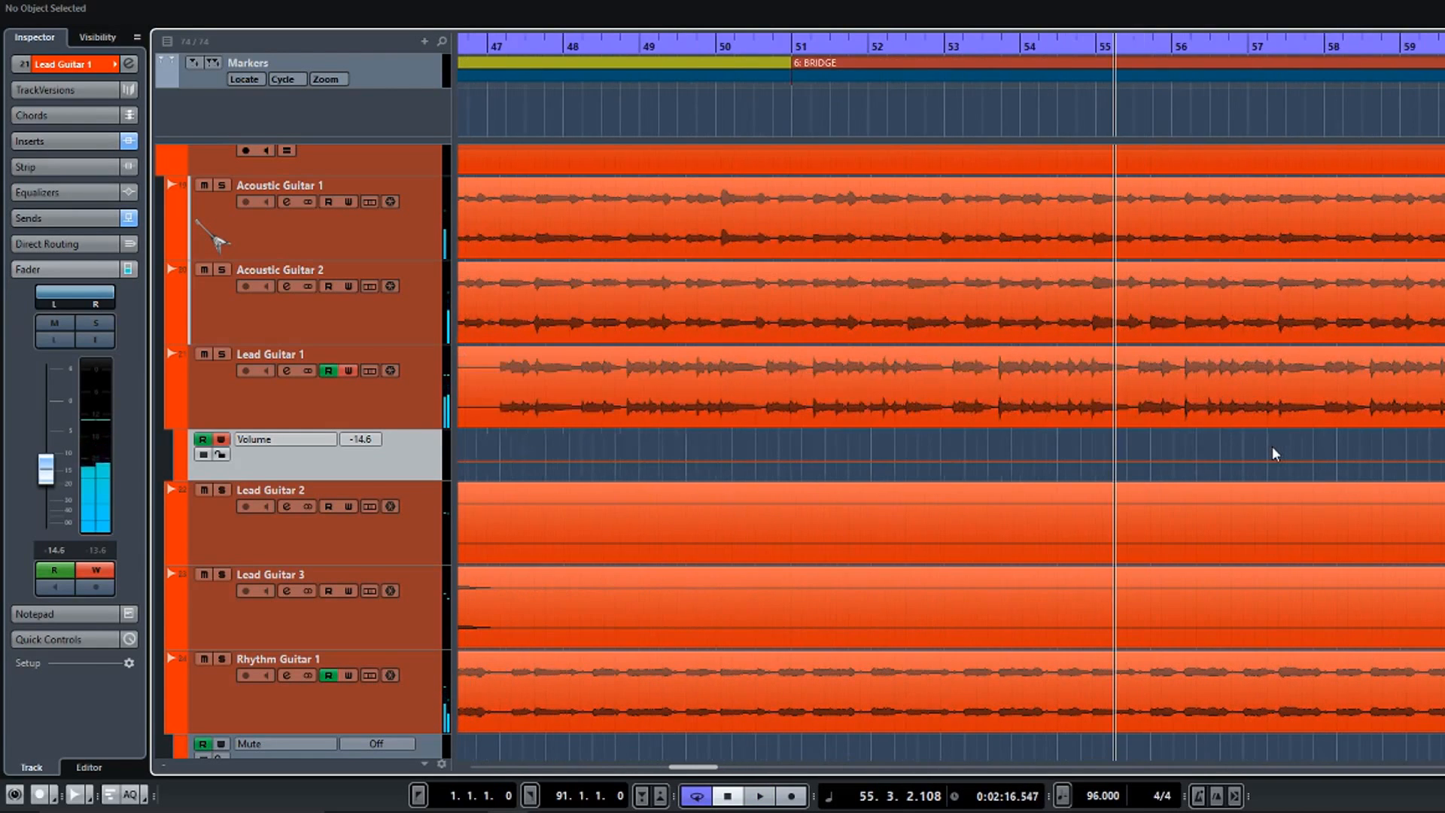
scroll(1272, 449, "up", 1)
left_click(1181, 118)
key("space")
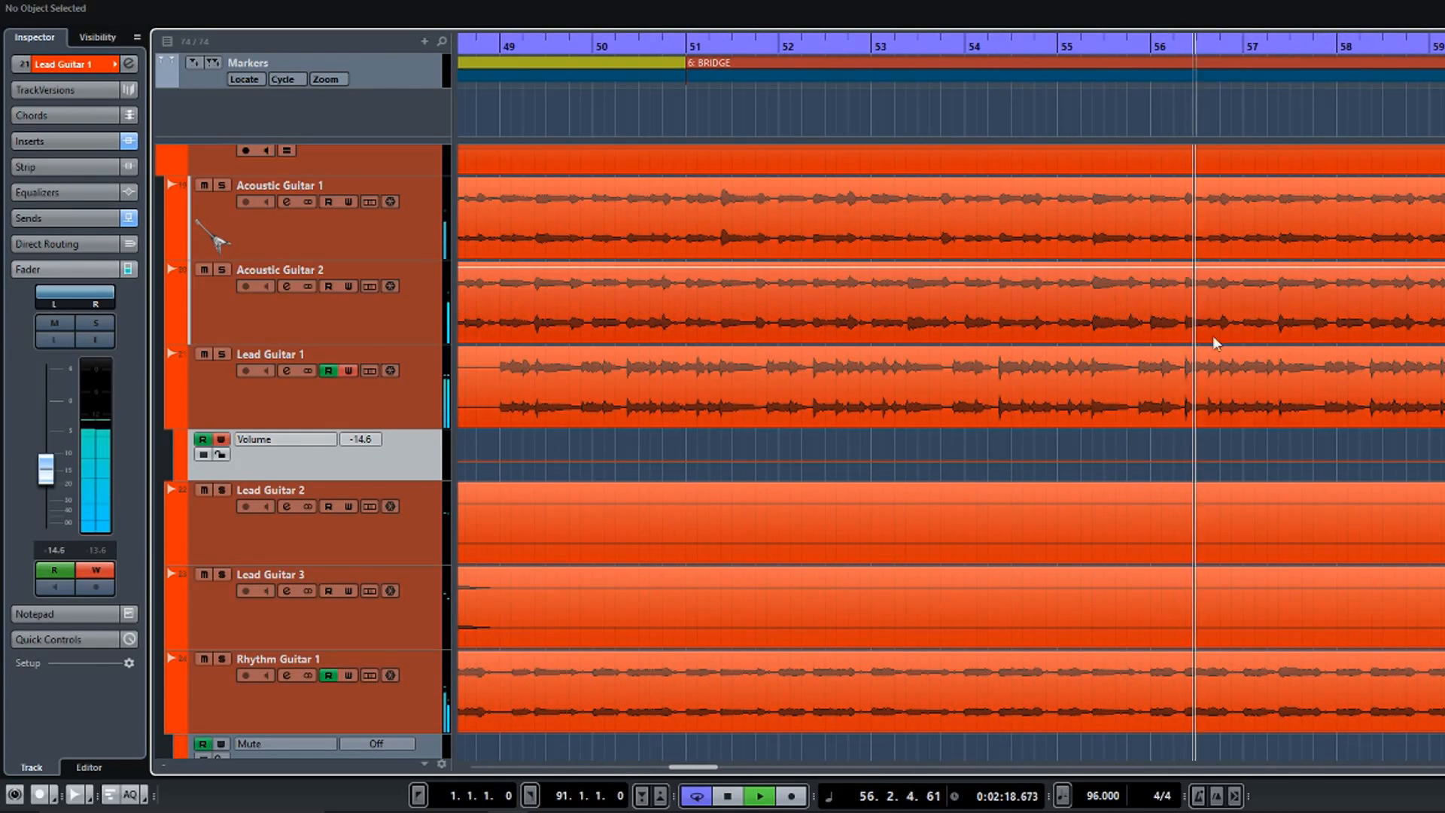
key("space")
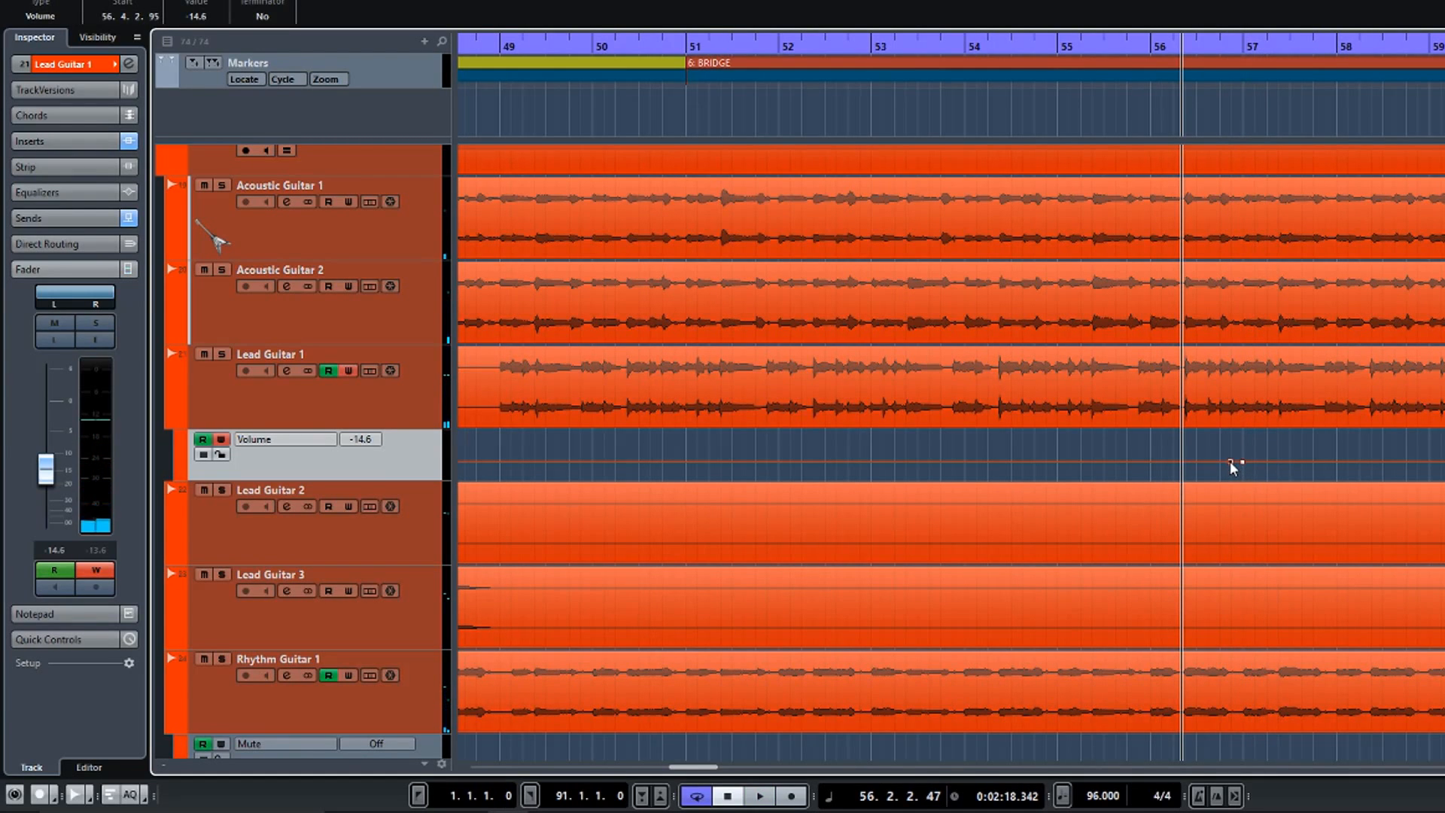
Add a volume point at bar 42 on Lead Guitar 1 and lower the points from there to just before bar 57 to -17.7.
scroll(1113, 448, "down", 3)
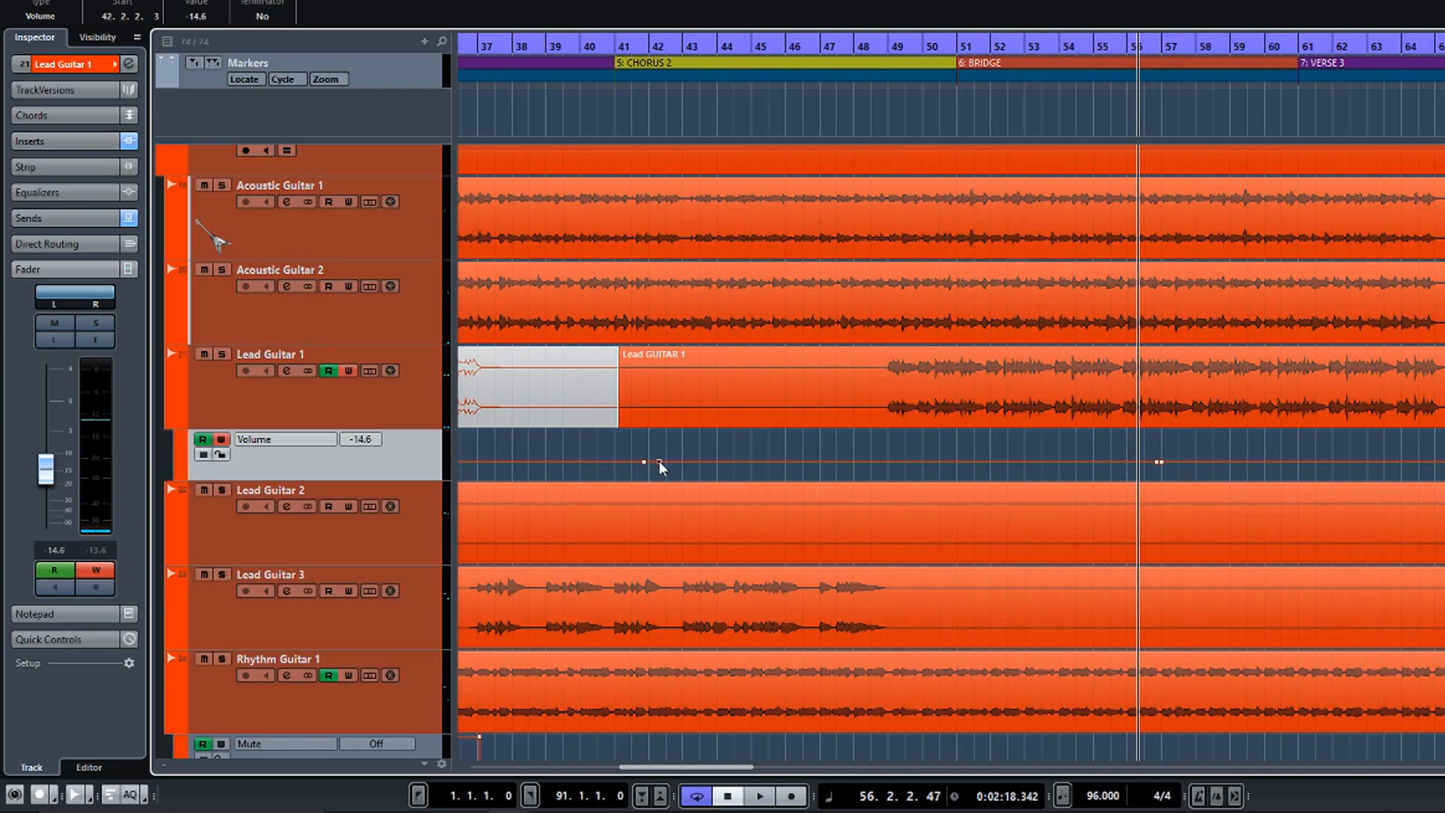
left_click_drag(653, 458, 1159, 468)
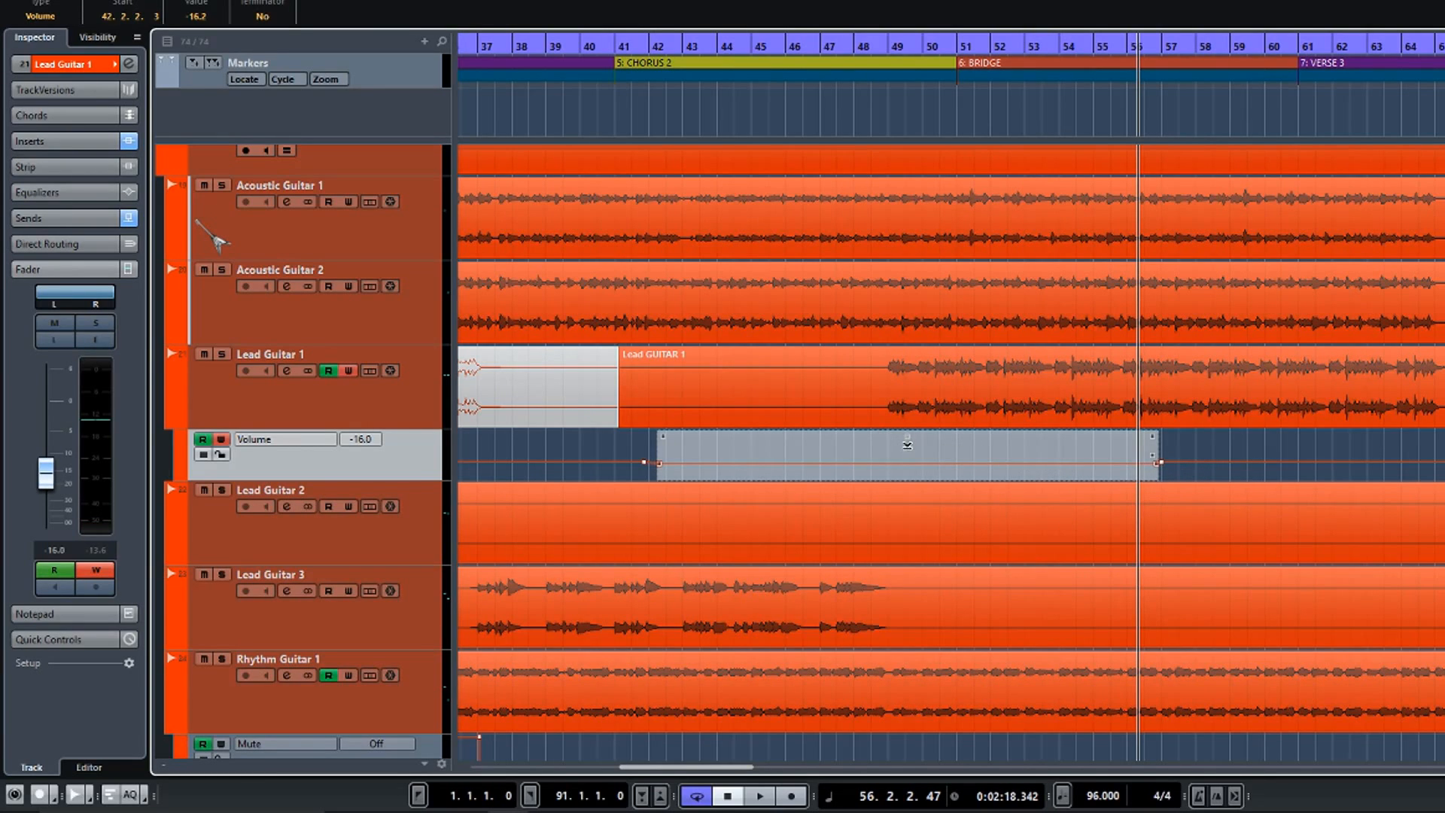
left_click(945, 124)
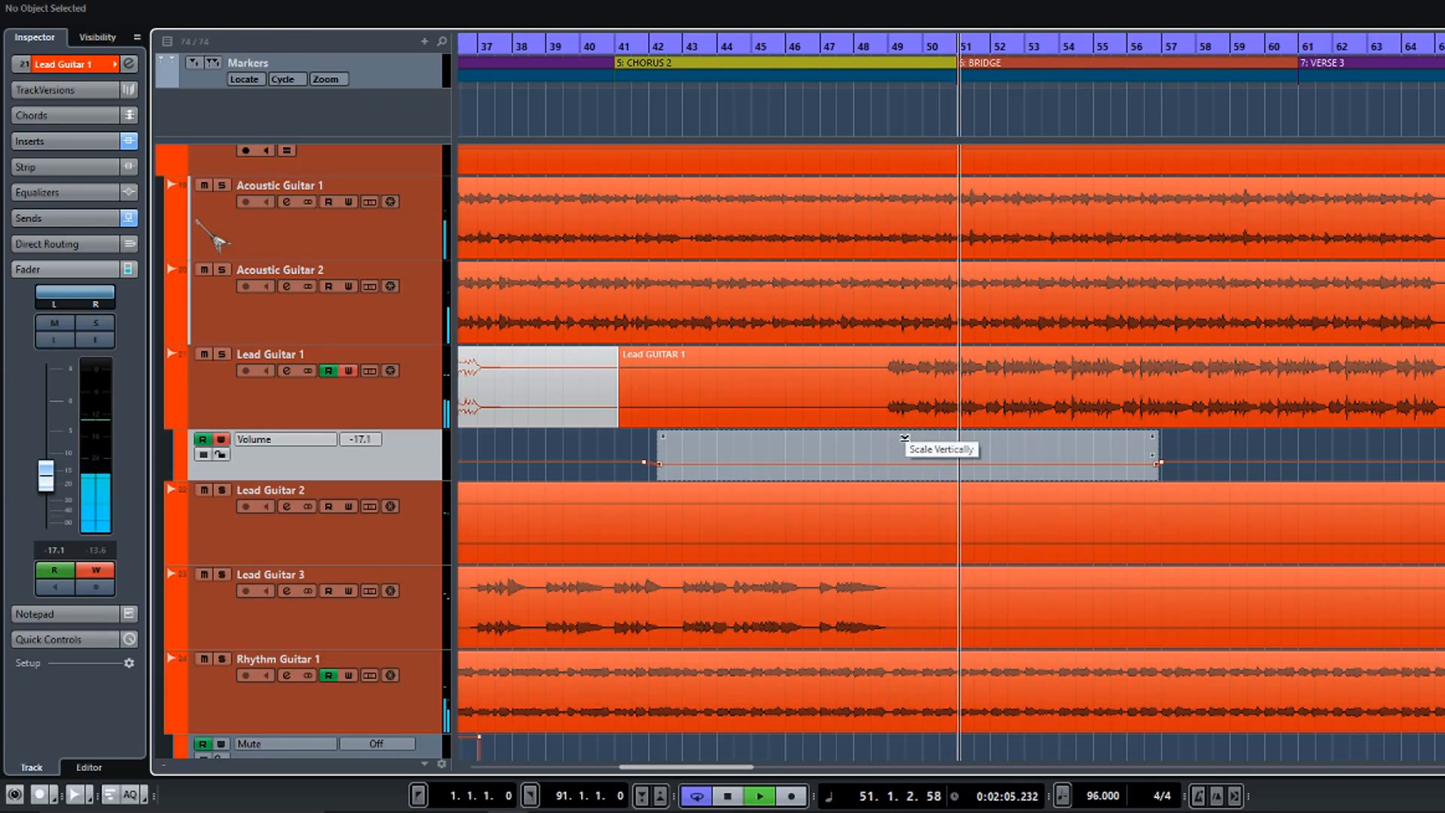
left_click_drag(907, 437, 906, 442)
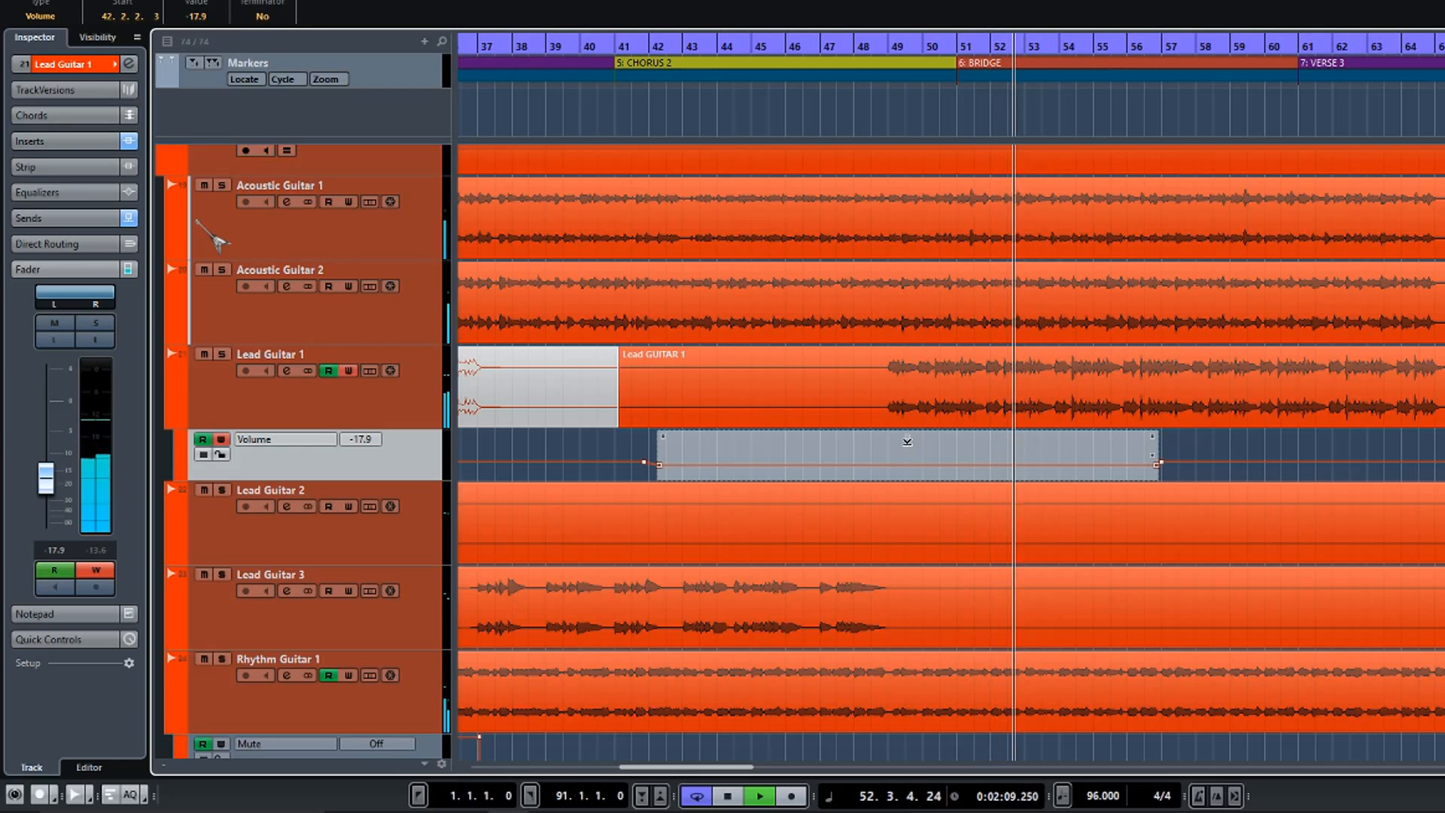
left_click_drag(907, 442, 907, 440)
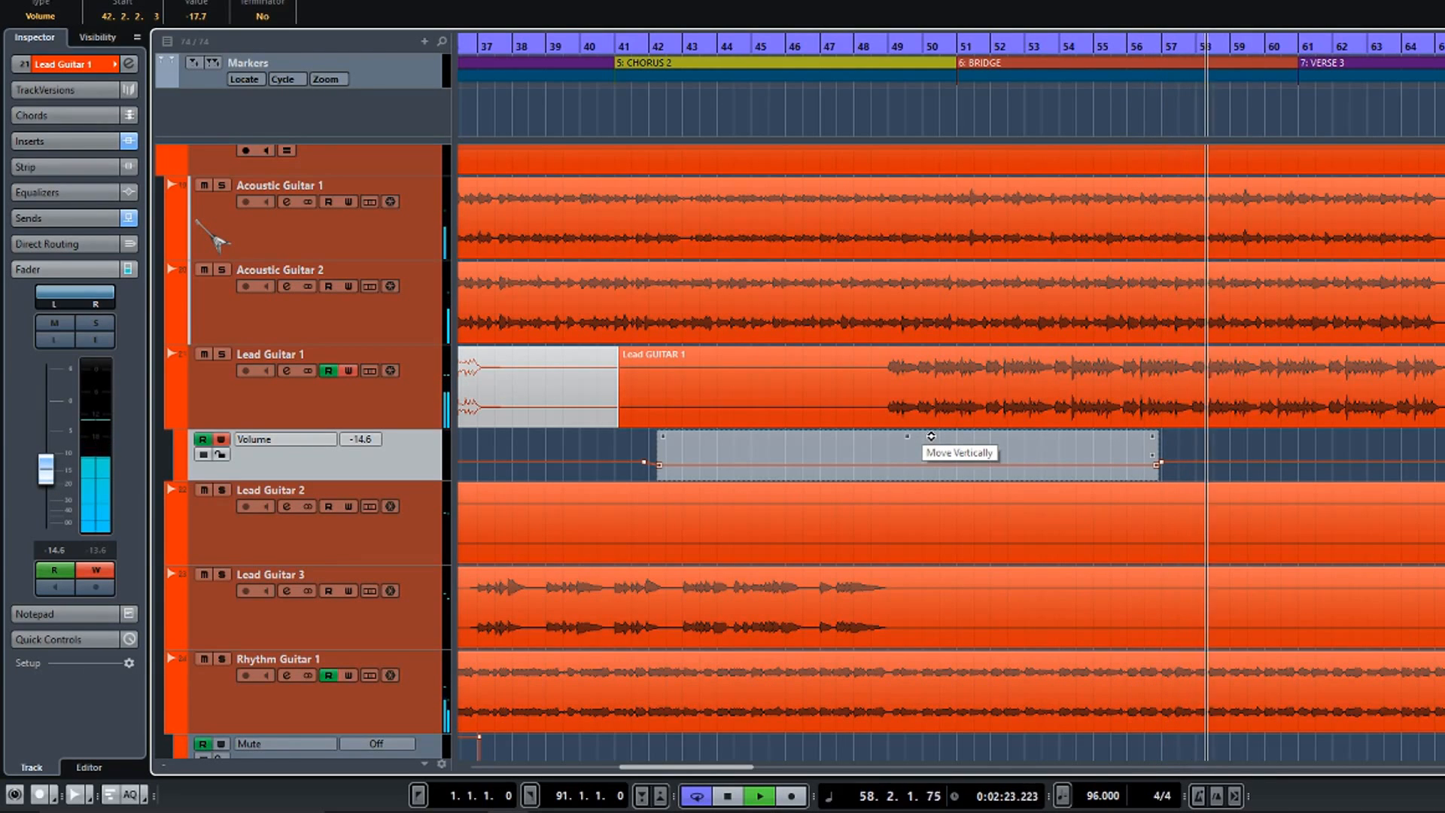
Select Lead Guitar 1's volume points from about bar 57 to bar 67 and raise them to -12.9.
scroll(1130, 448, "right", 5)
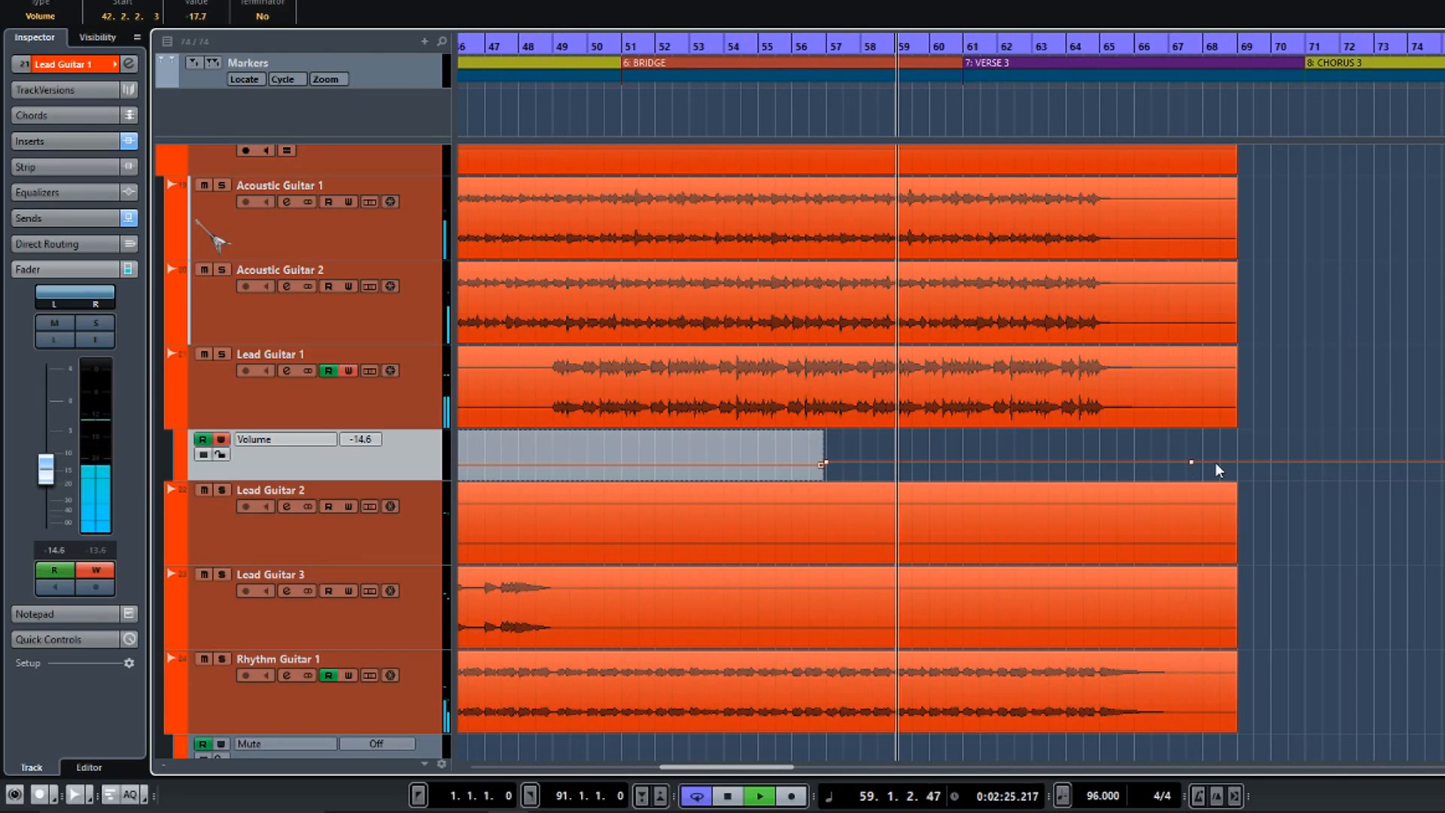
left_click_drag(1200, 468, 823, 452)
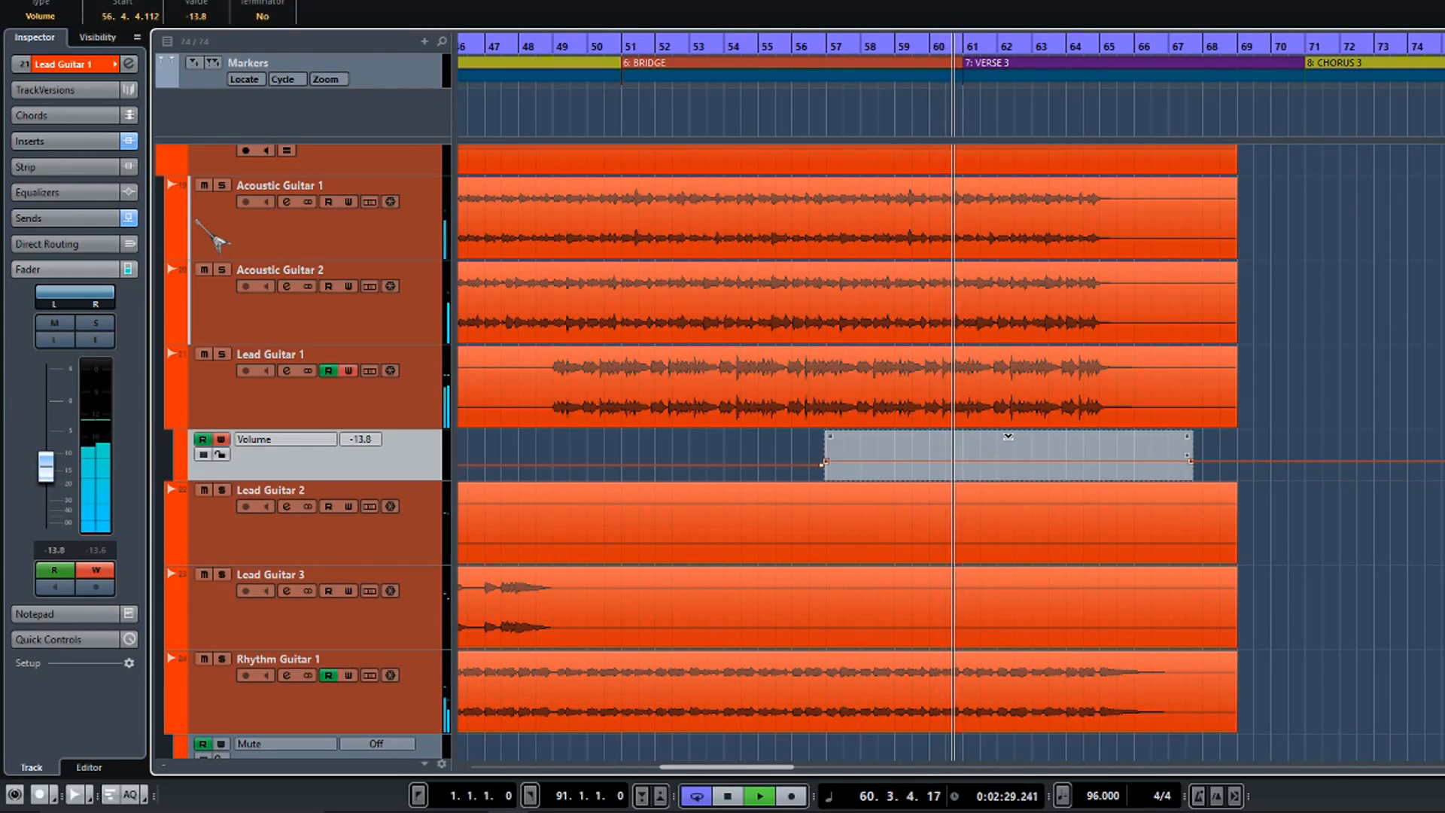
left_click_drag(1008, 436, 1006, 432)
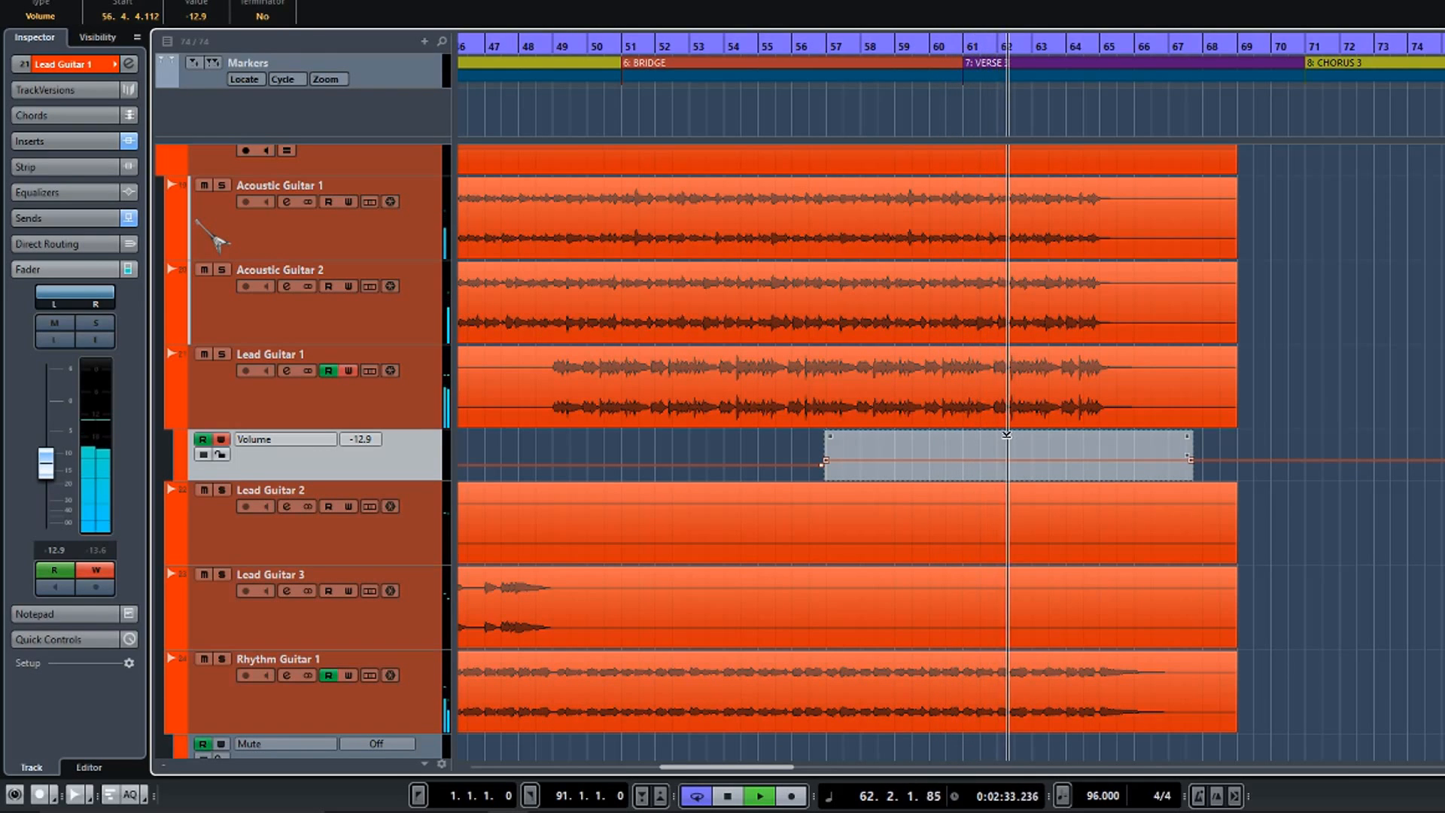
Play from about bar 37 and review the Lead Guitar 1 volume automation and rhythm guitar mute automation along the song.
scroll(906, 456, "left", 5)
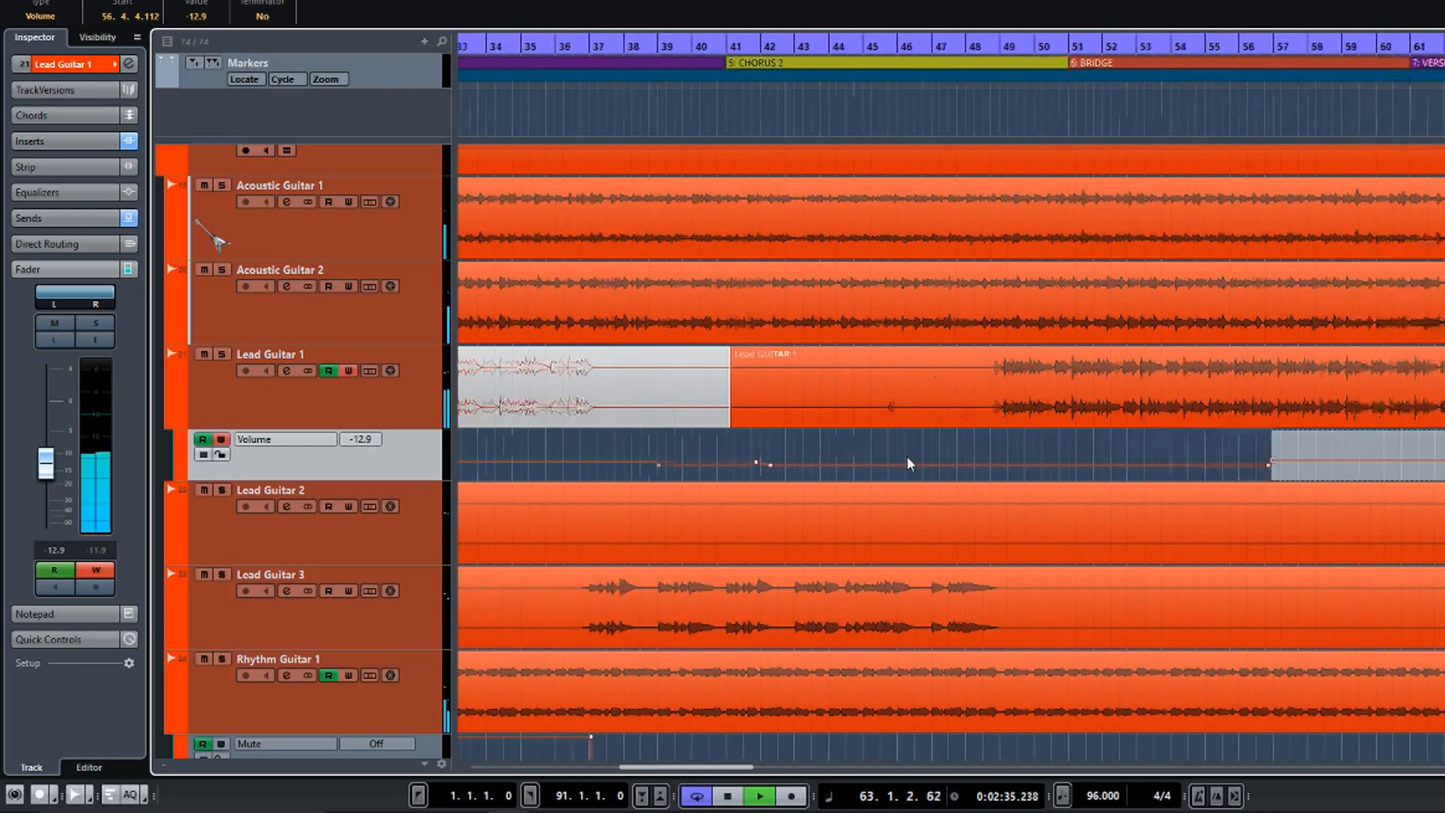
scroll(906, 456, "left", 2)
left_click(693, 117)
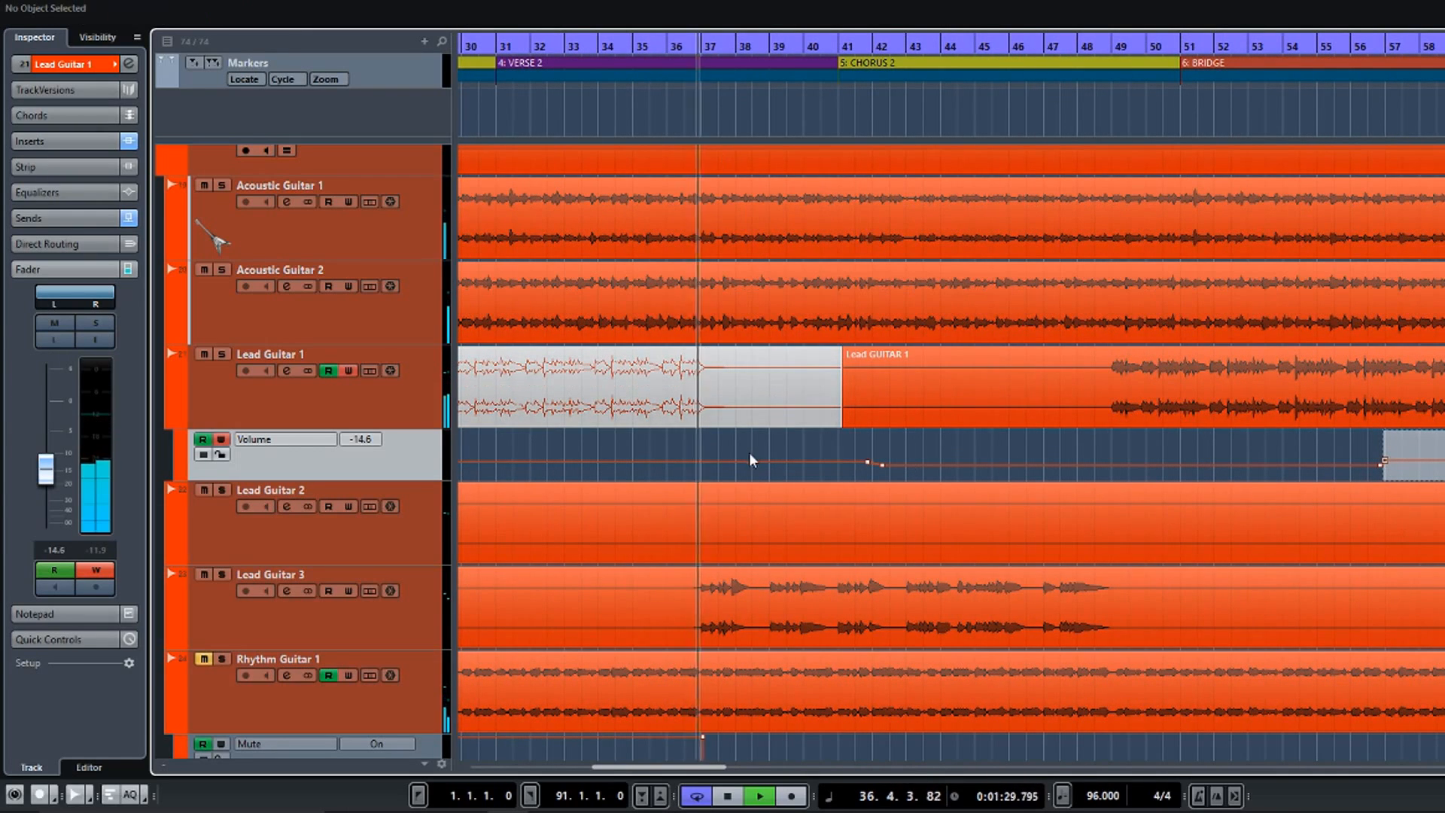
scroll(688, 553, "down", 2)
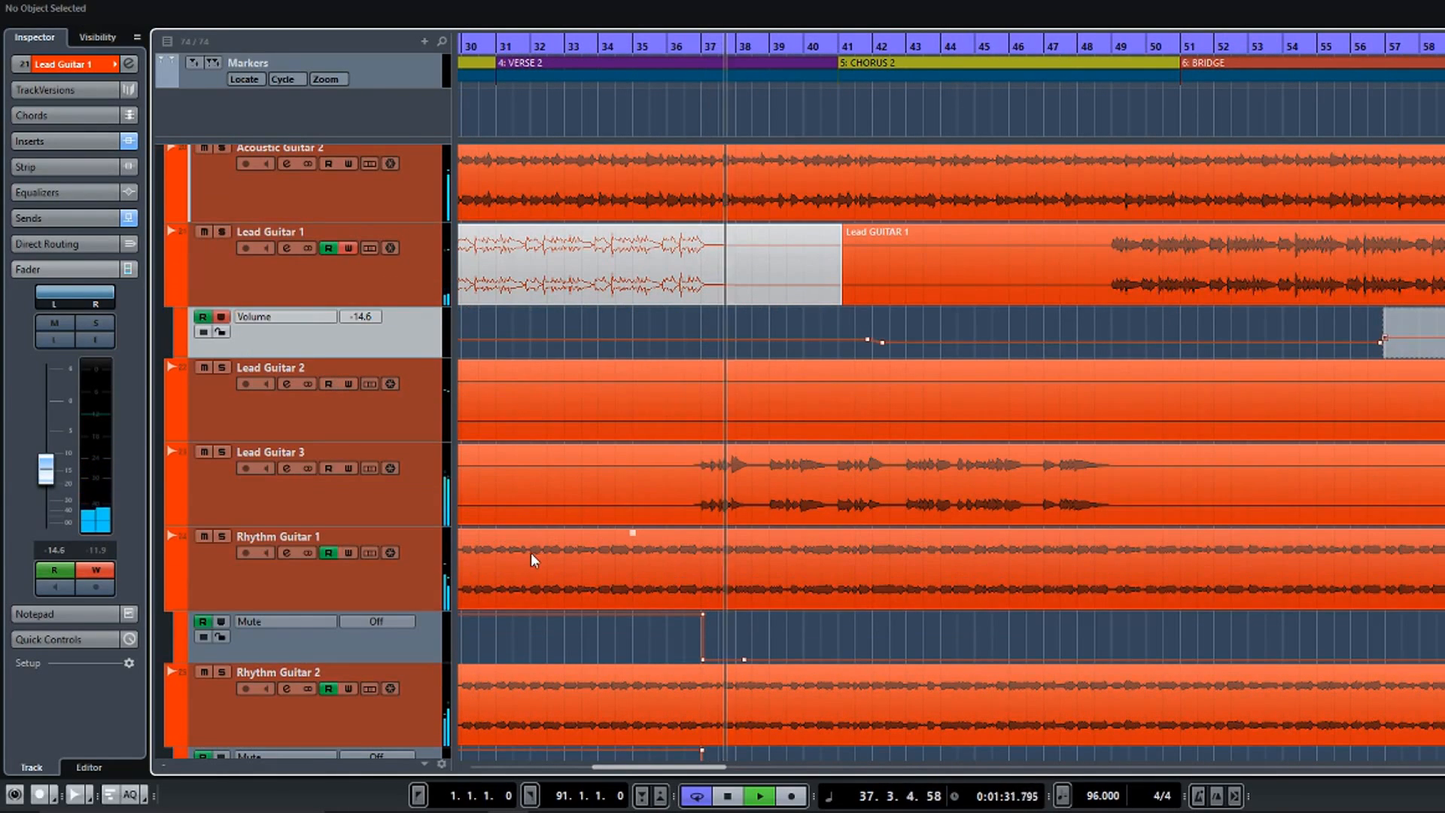
scroll(585, 514, "left", 4)
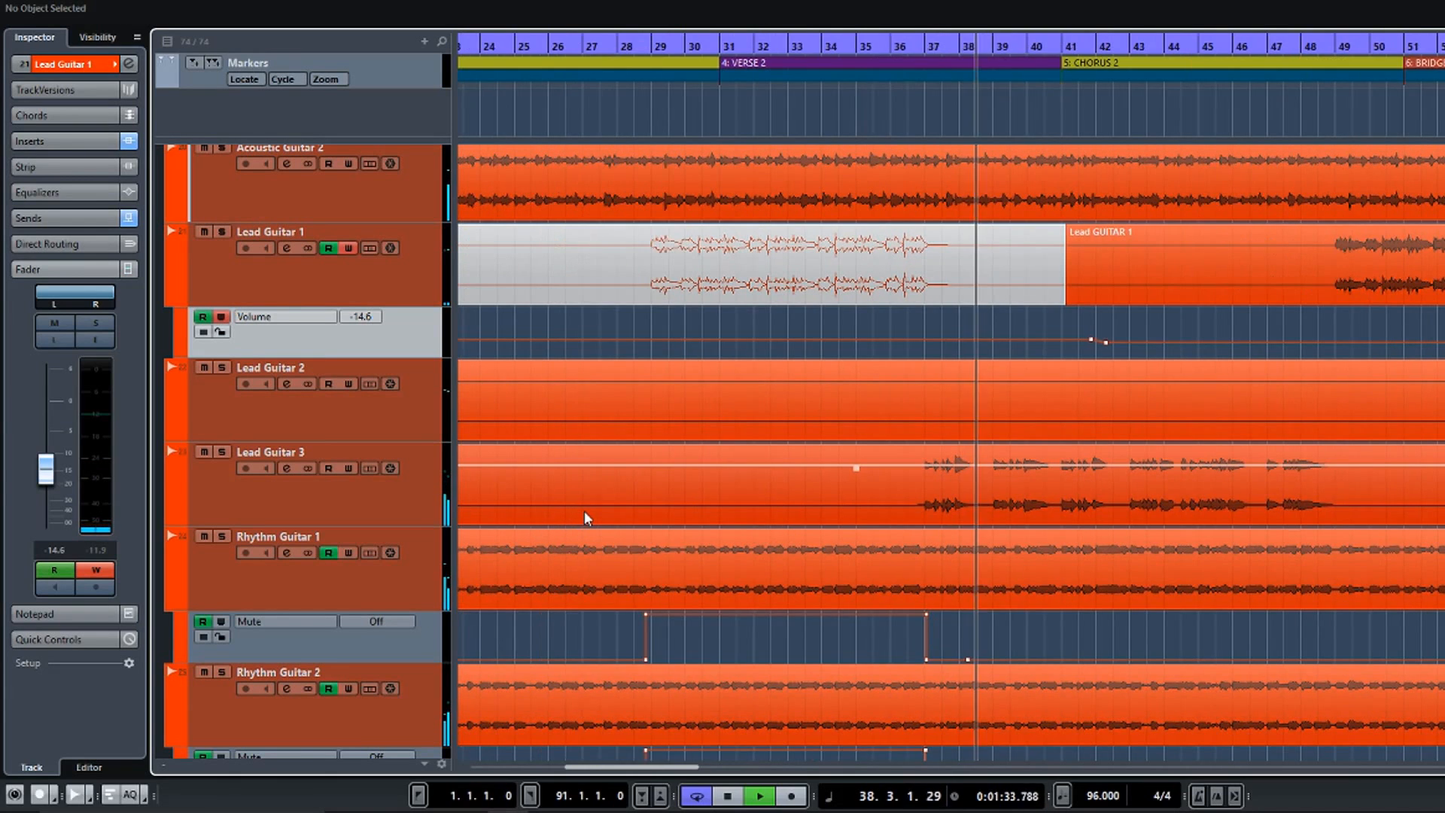
scroll(585, 513, "right", 2)
scroll(585, 516, "right", 3)
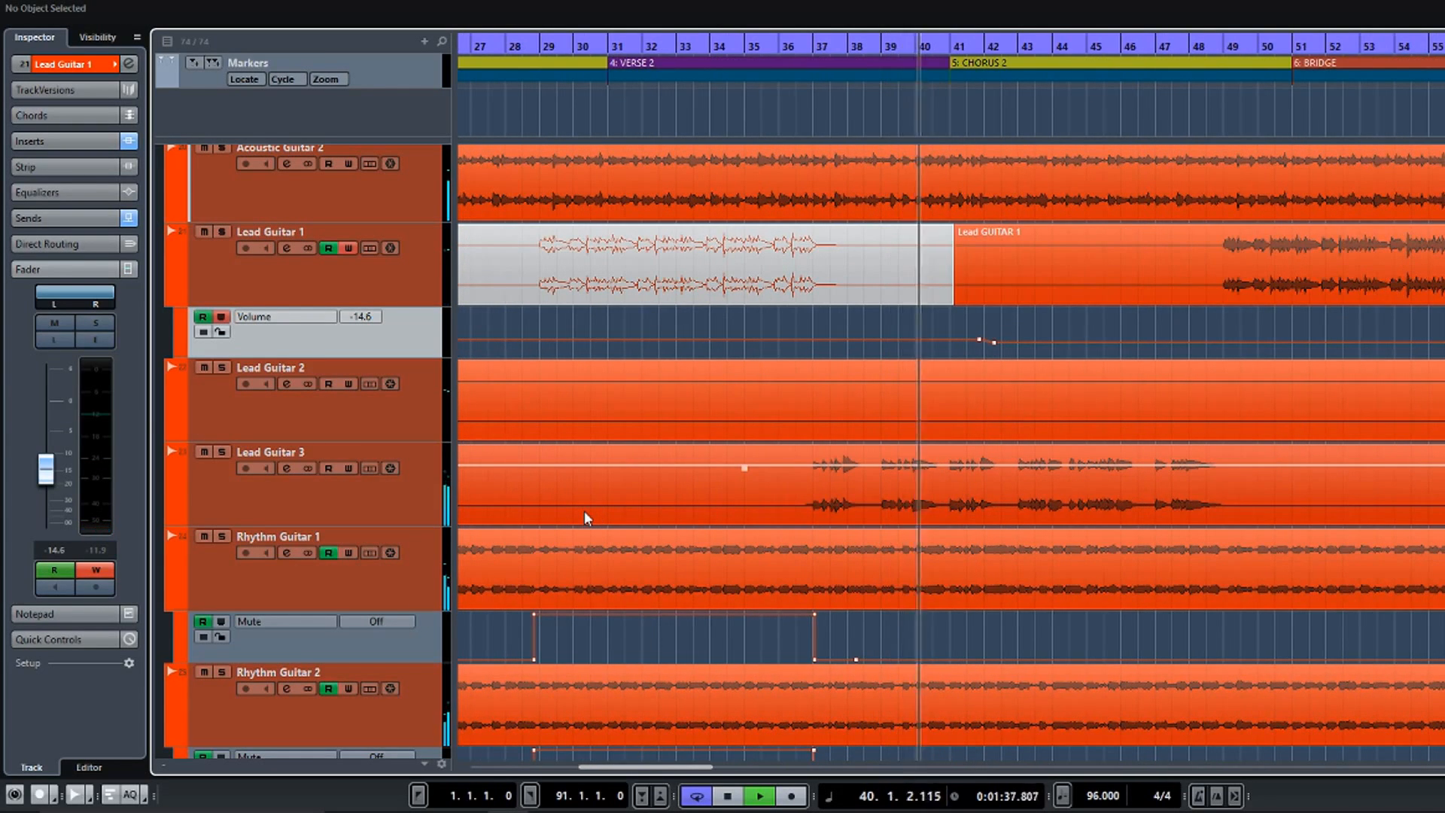
scroll(585, 517, "right", 10)
scroll(584, 510, "left", 15)
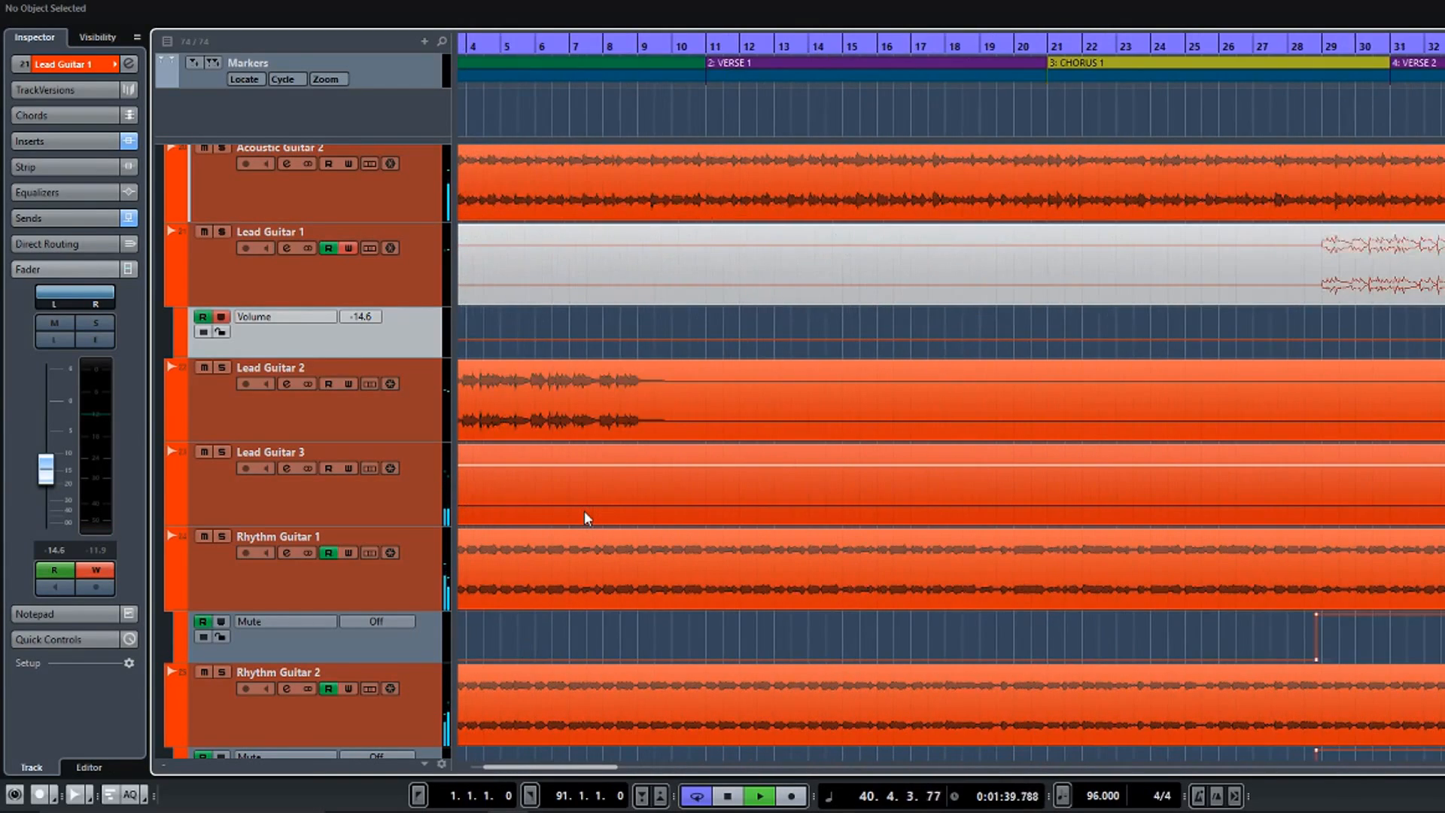
Play the song from the beginning and raise Lead Guitar 2's fader to -12.4 during its intro part.
key("space")
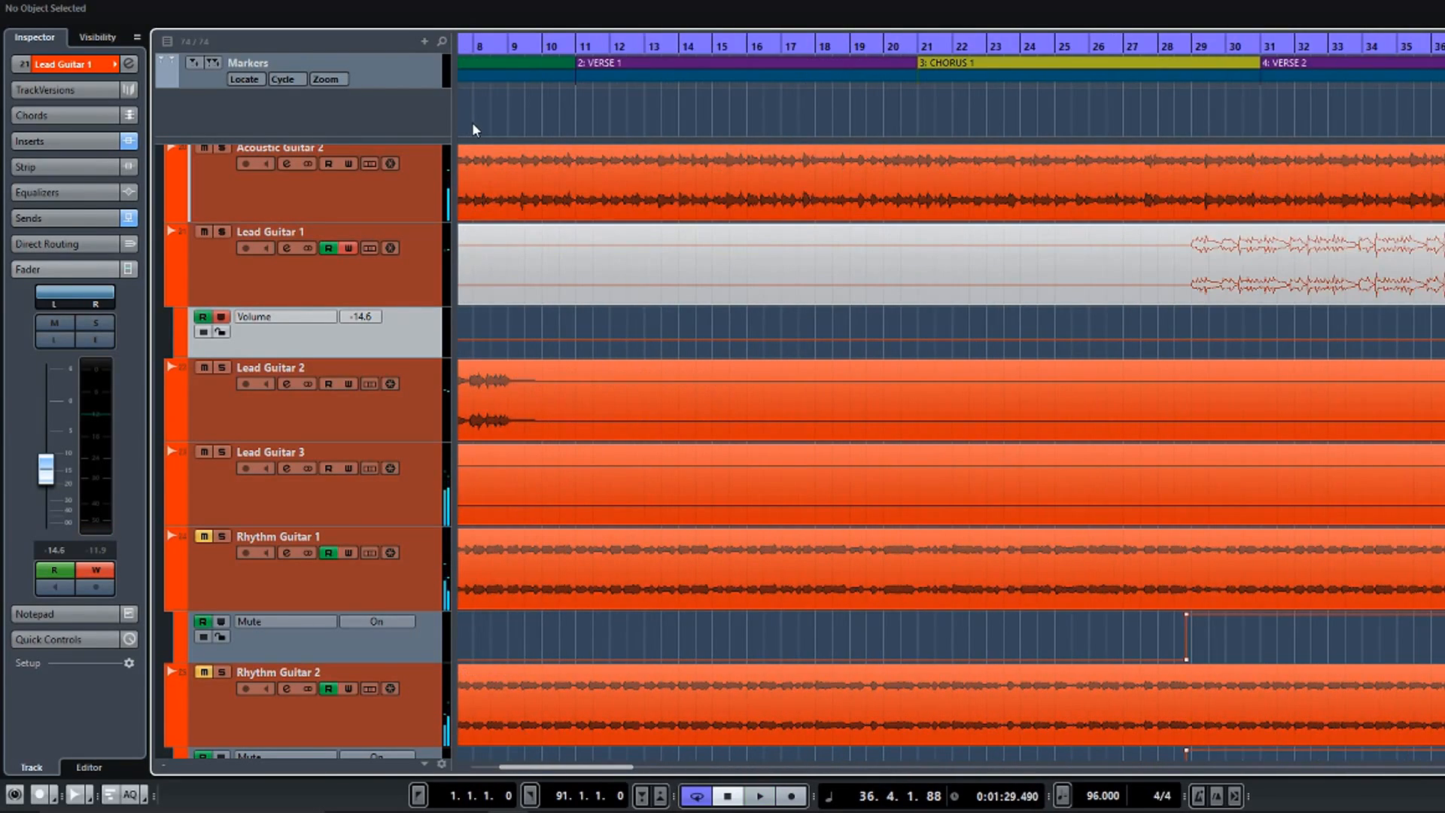
key("Home")
key("space")
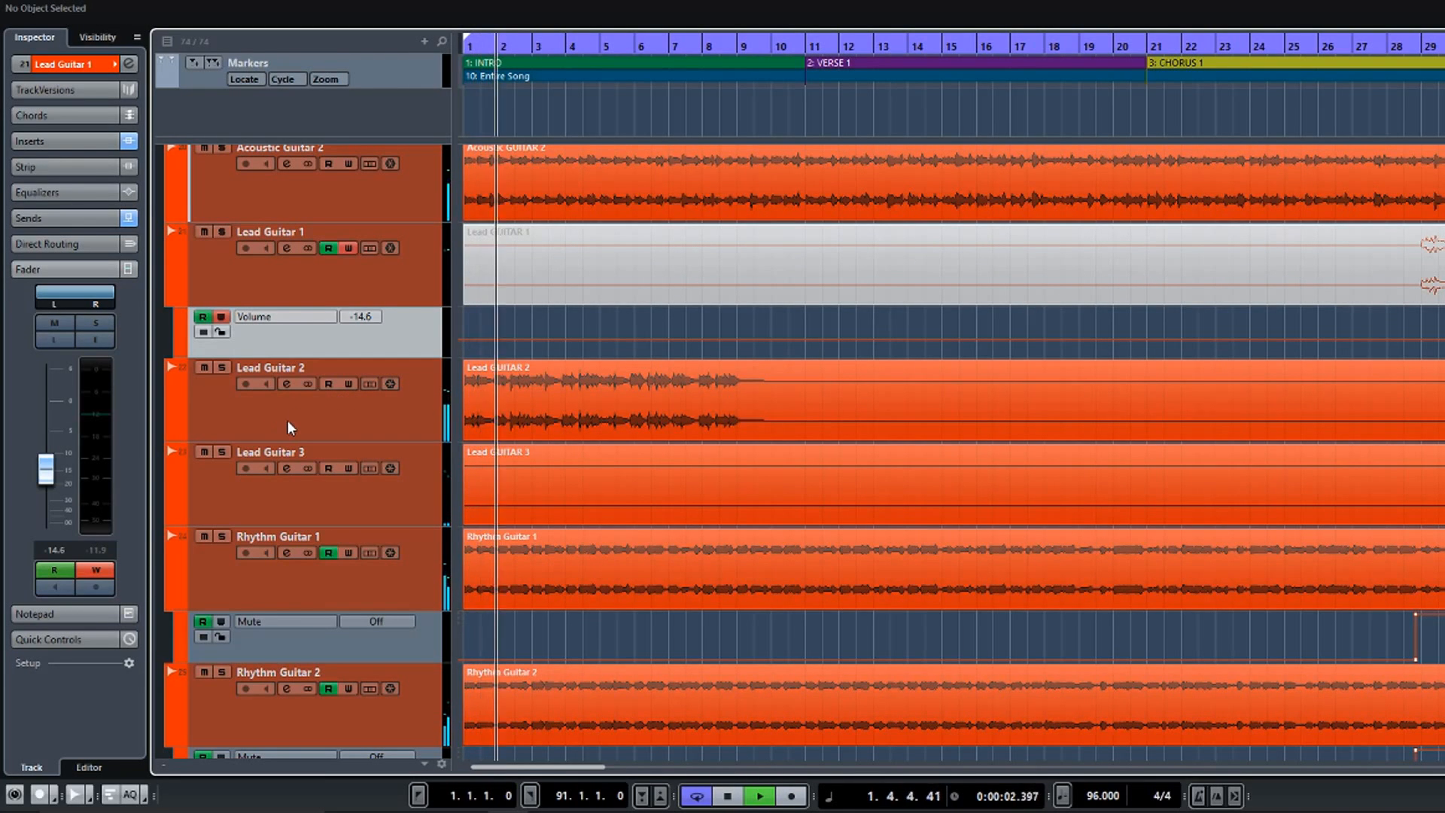
left_click(393, 415)
scroll(897, 392, "right", 8)
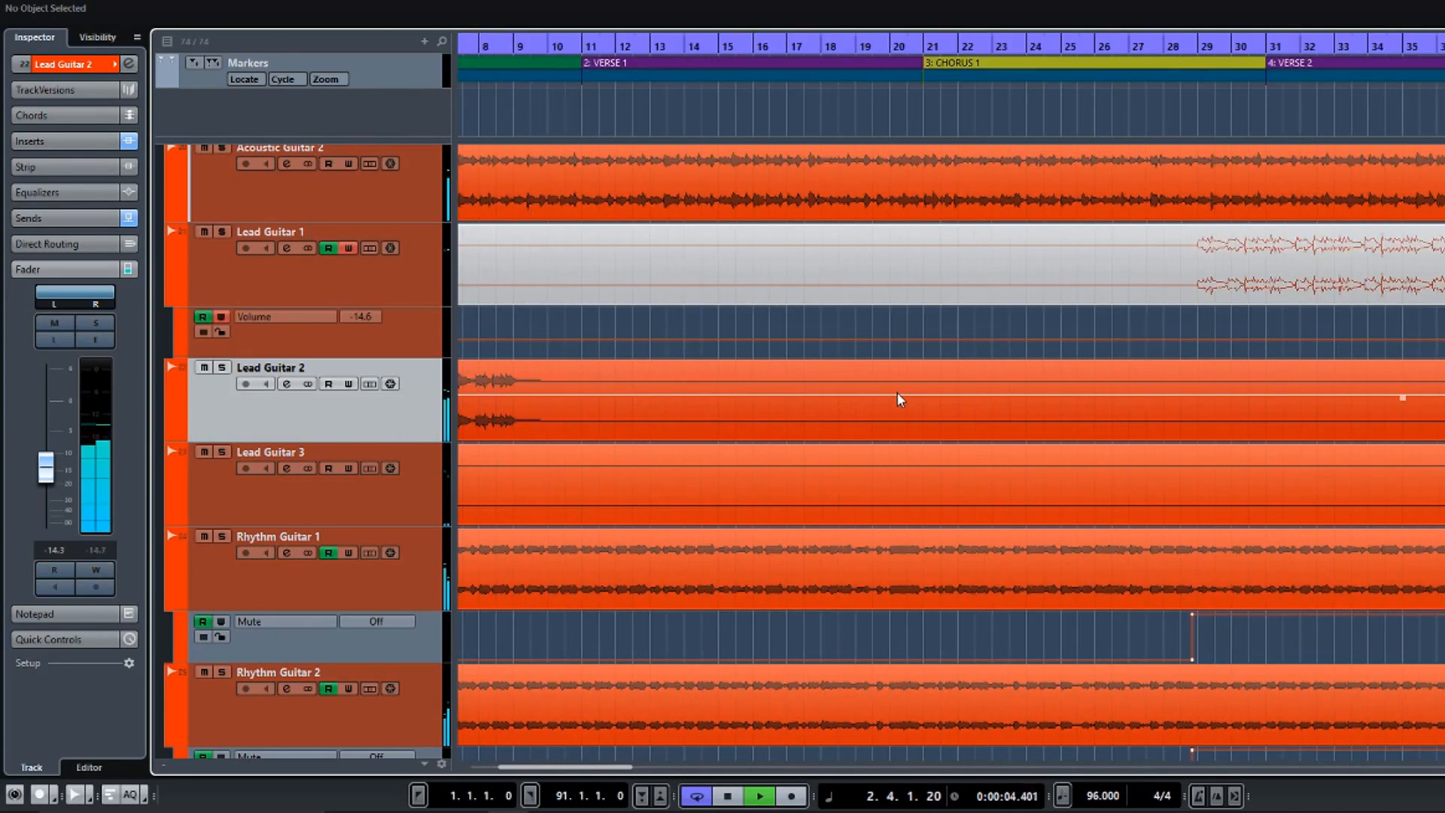
scroll(897, 391, "left", 8)
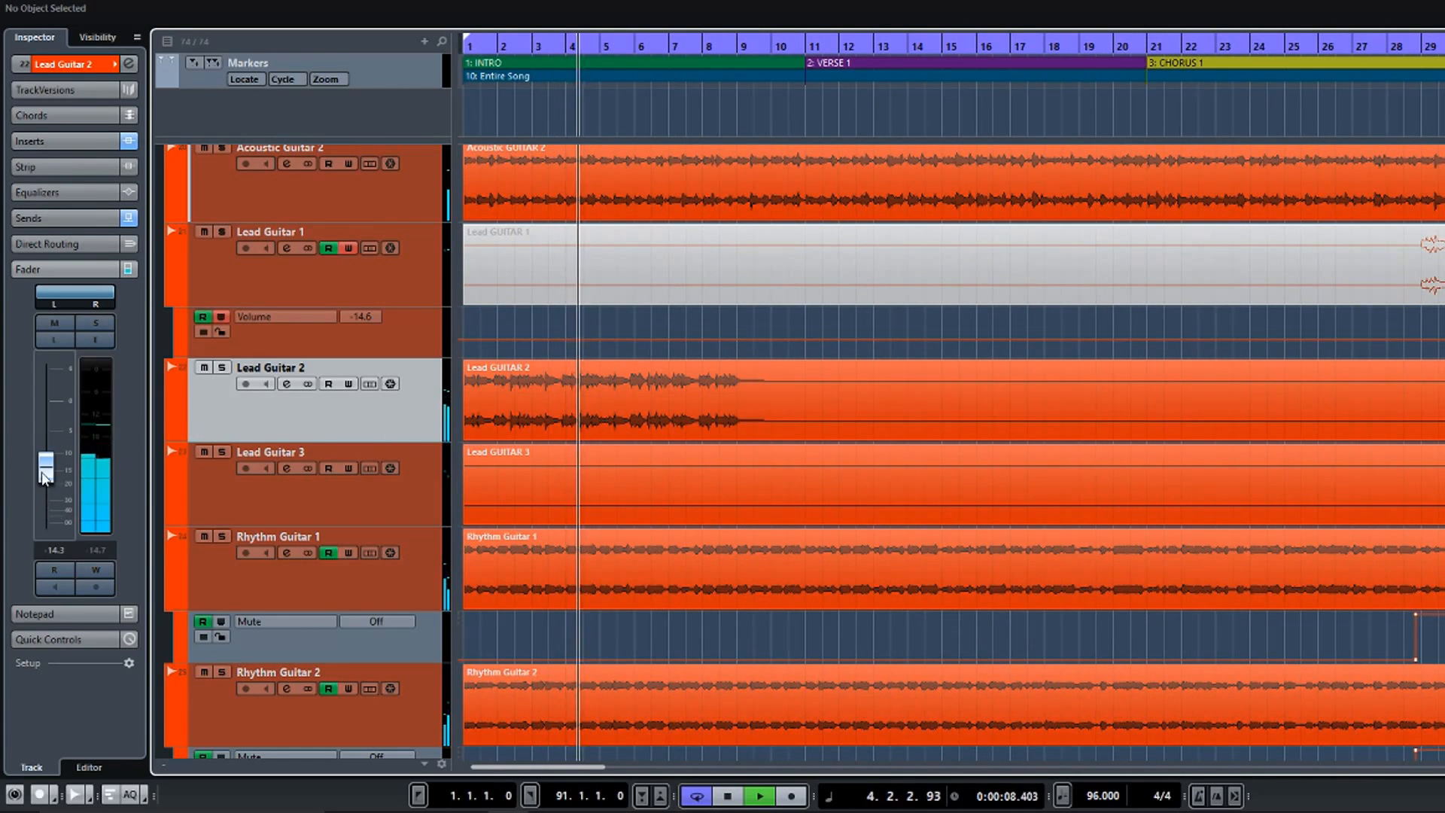
left_click_drag(47, 475, 48, 470)
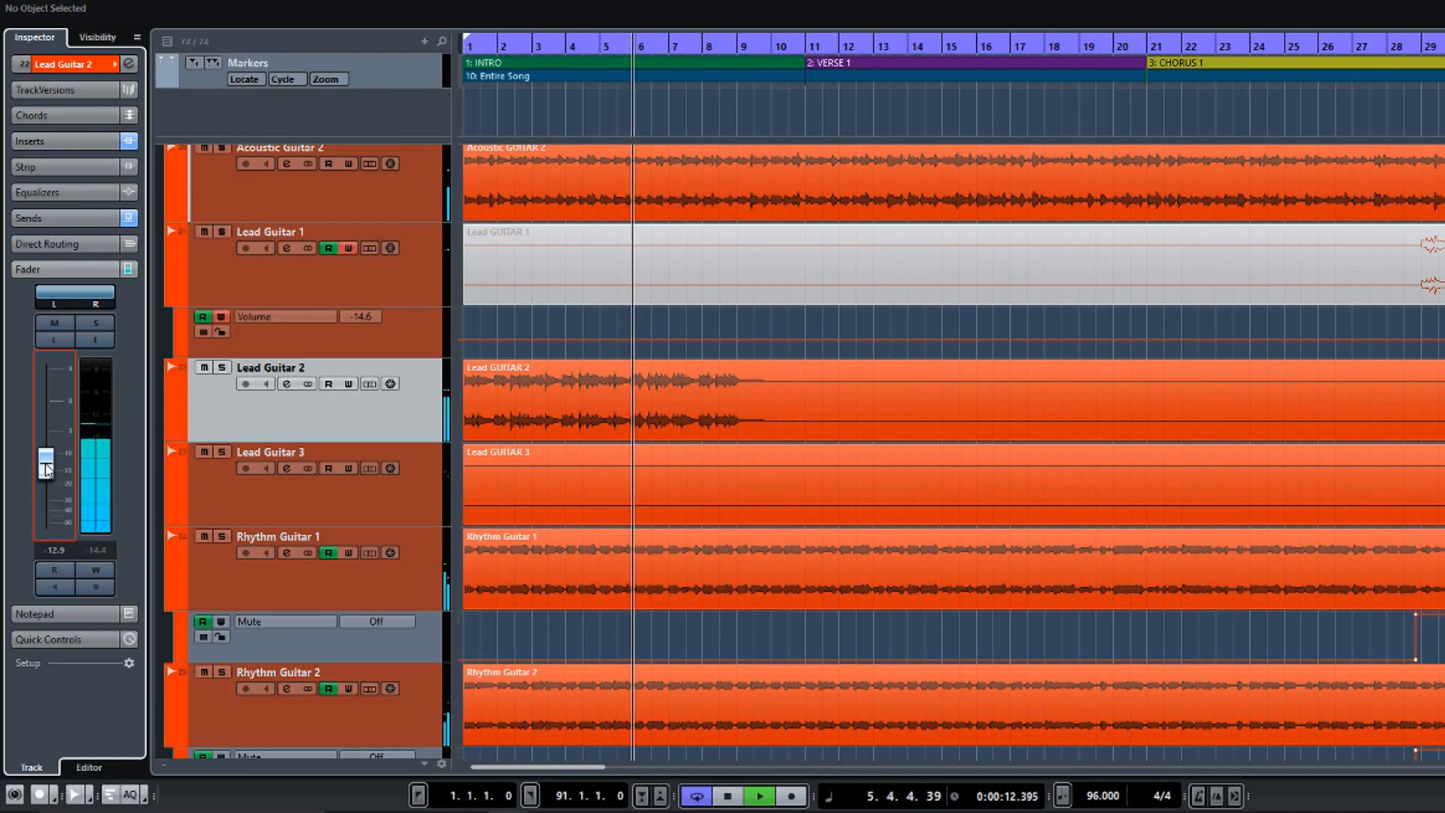
left_click_drag(48, 470, 47, 467)
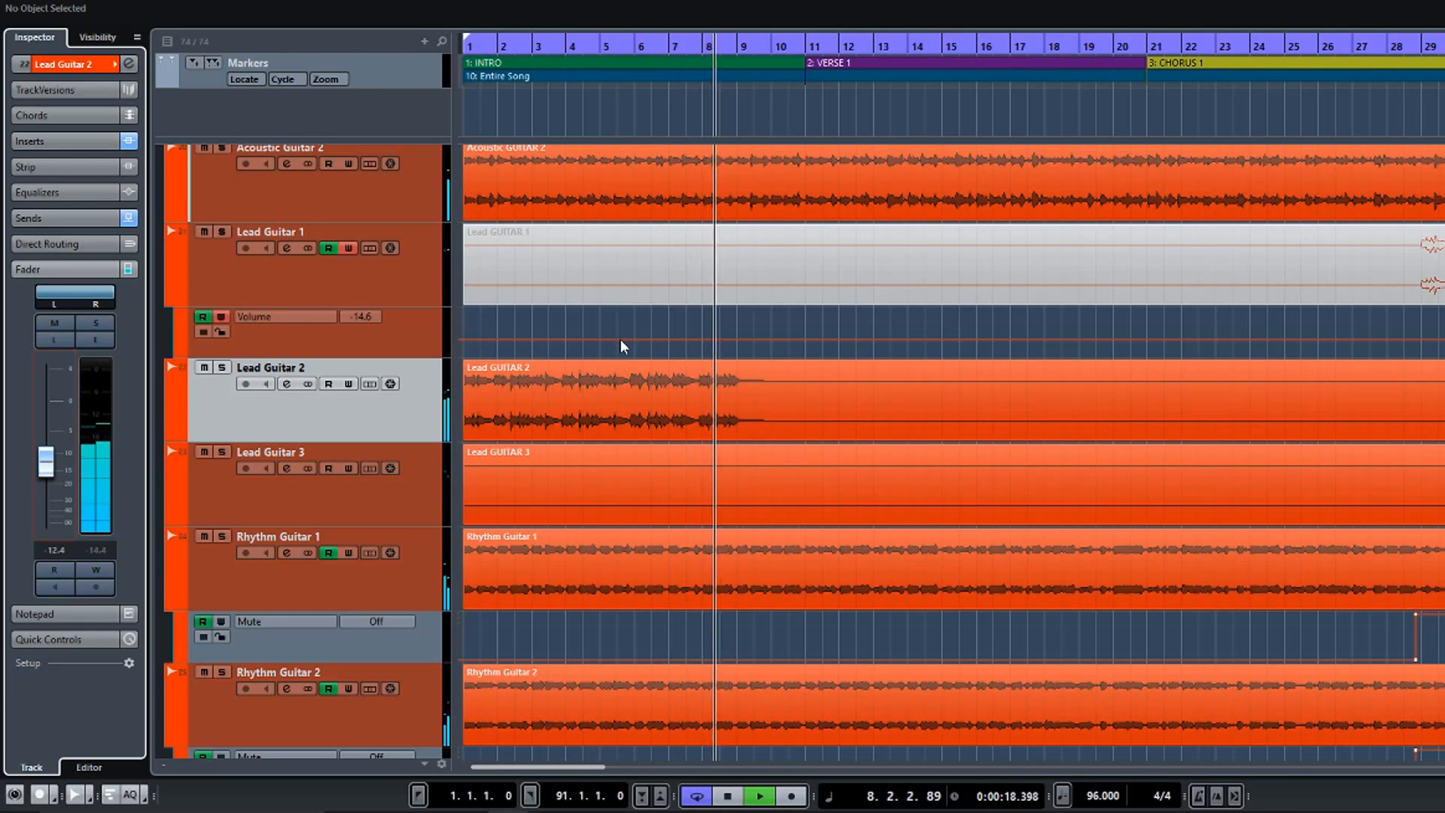
Show the whole song, collapse the Guitar Tracks folder, and expand the Bass Tracks folder.
key("shift+f")
key("g")
scroll(620, 346, "up", 4)
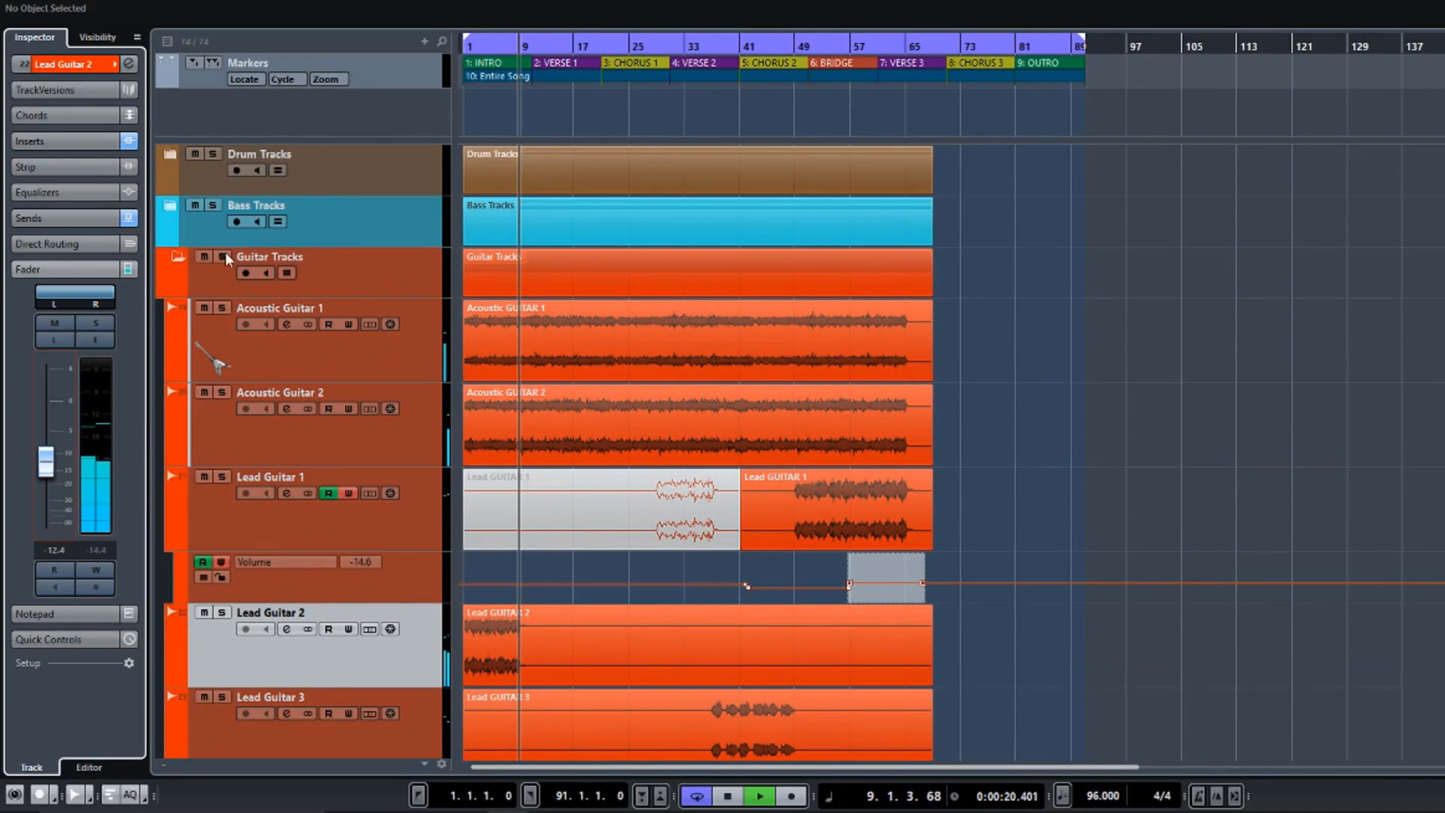
left_click(182, 255)
left_click(173, 207)
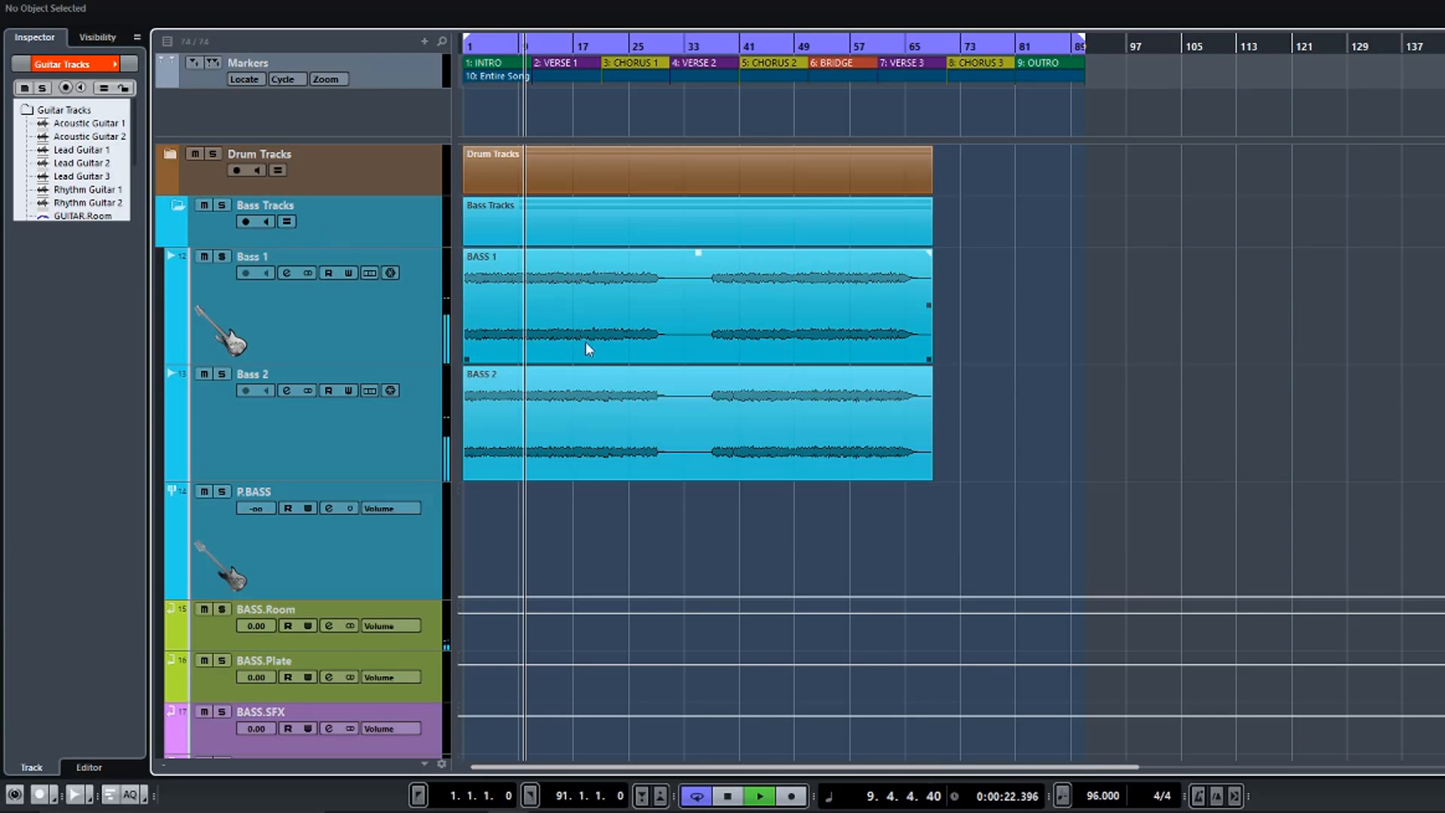
Play the song from the beginning and examine the Bass 1 and Bass 2 waveforms up to the start of Verse 1.
key("space")
key("space")
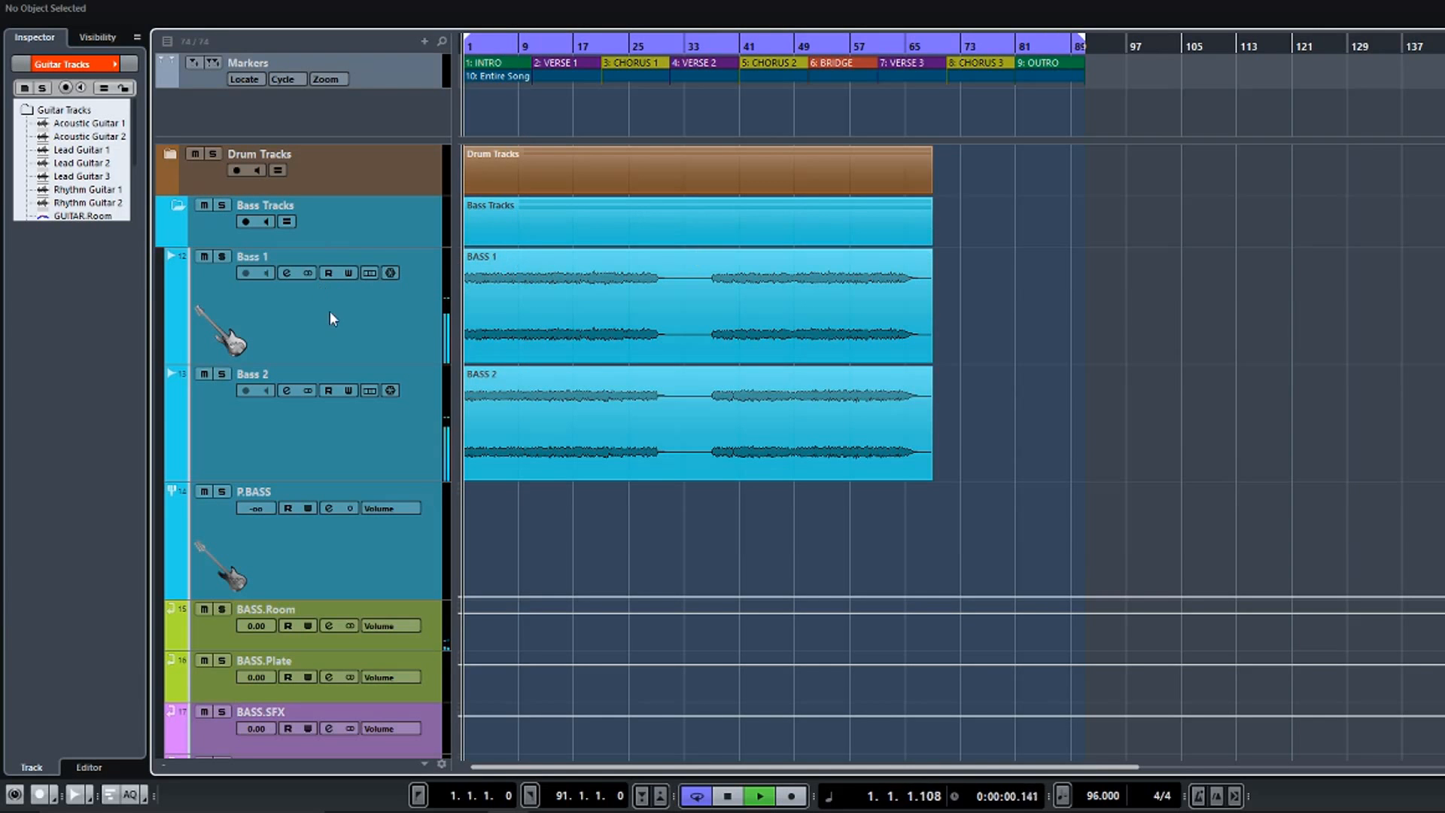
key("h")
key("h")
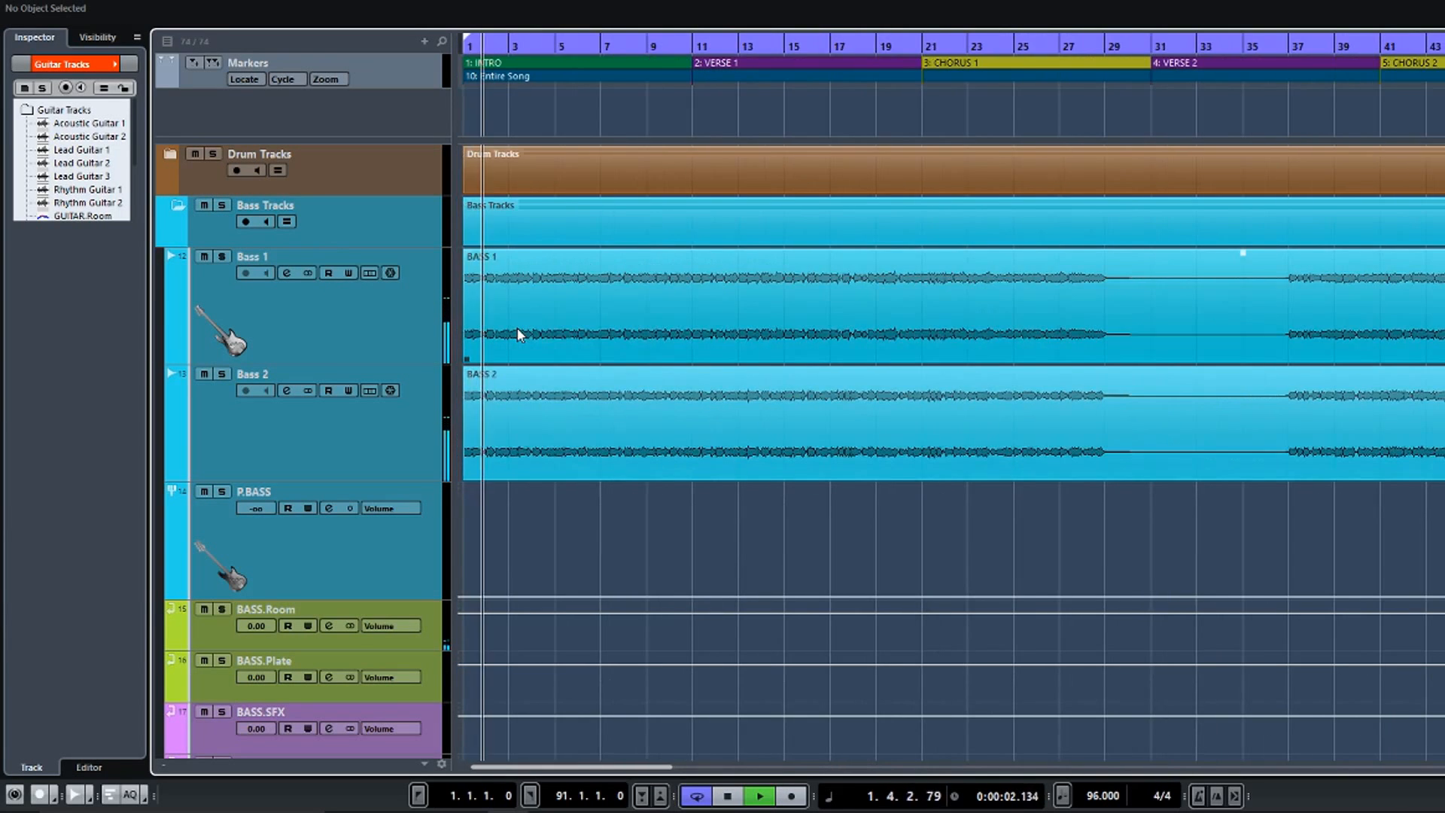
key("h")
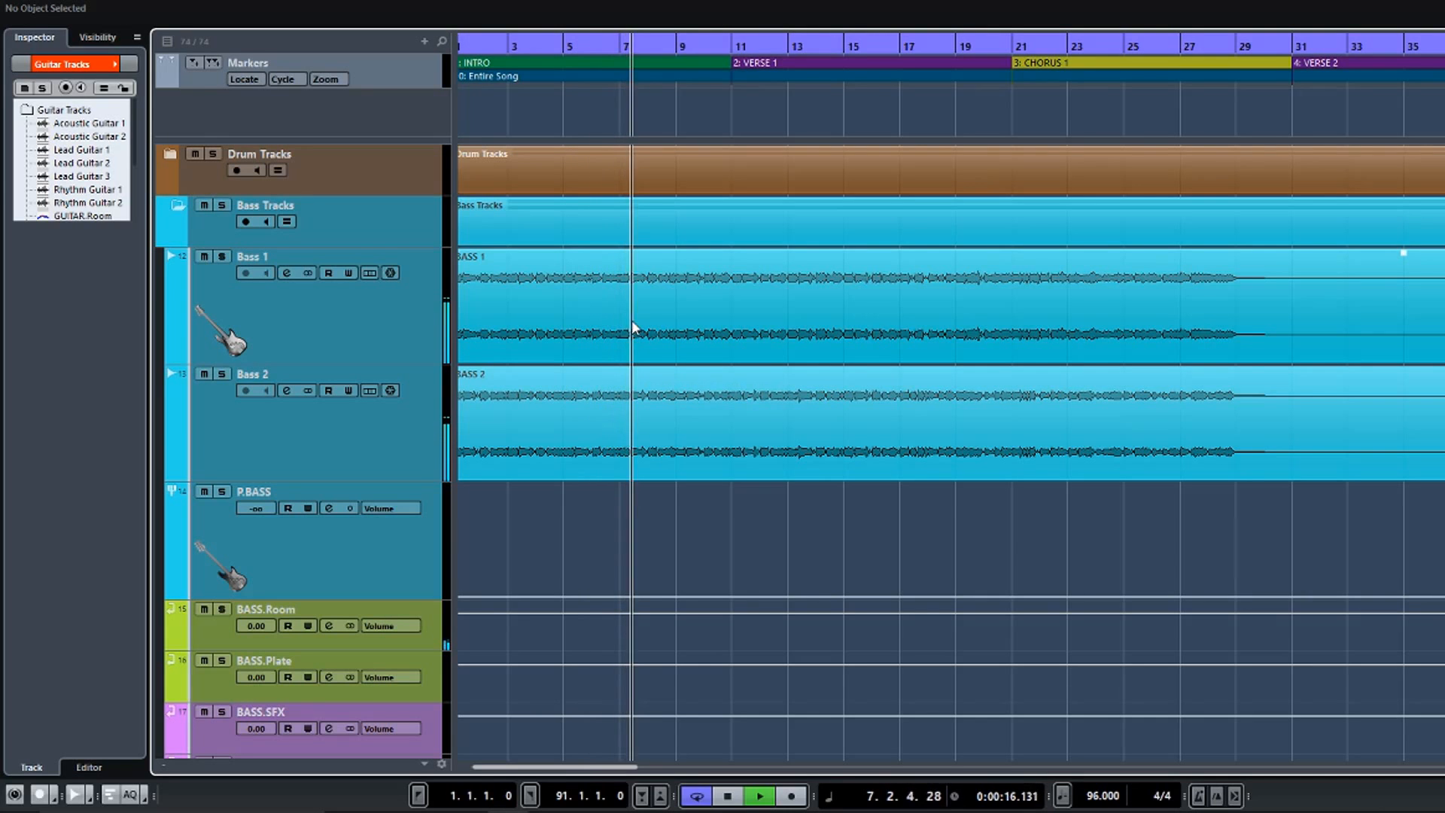
scroll(691, 296, "up", 2)
scroll(691, 296, "up", 1)
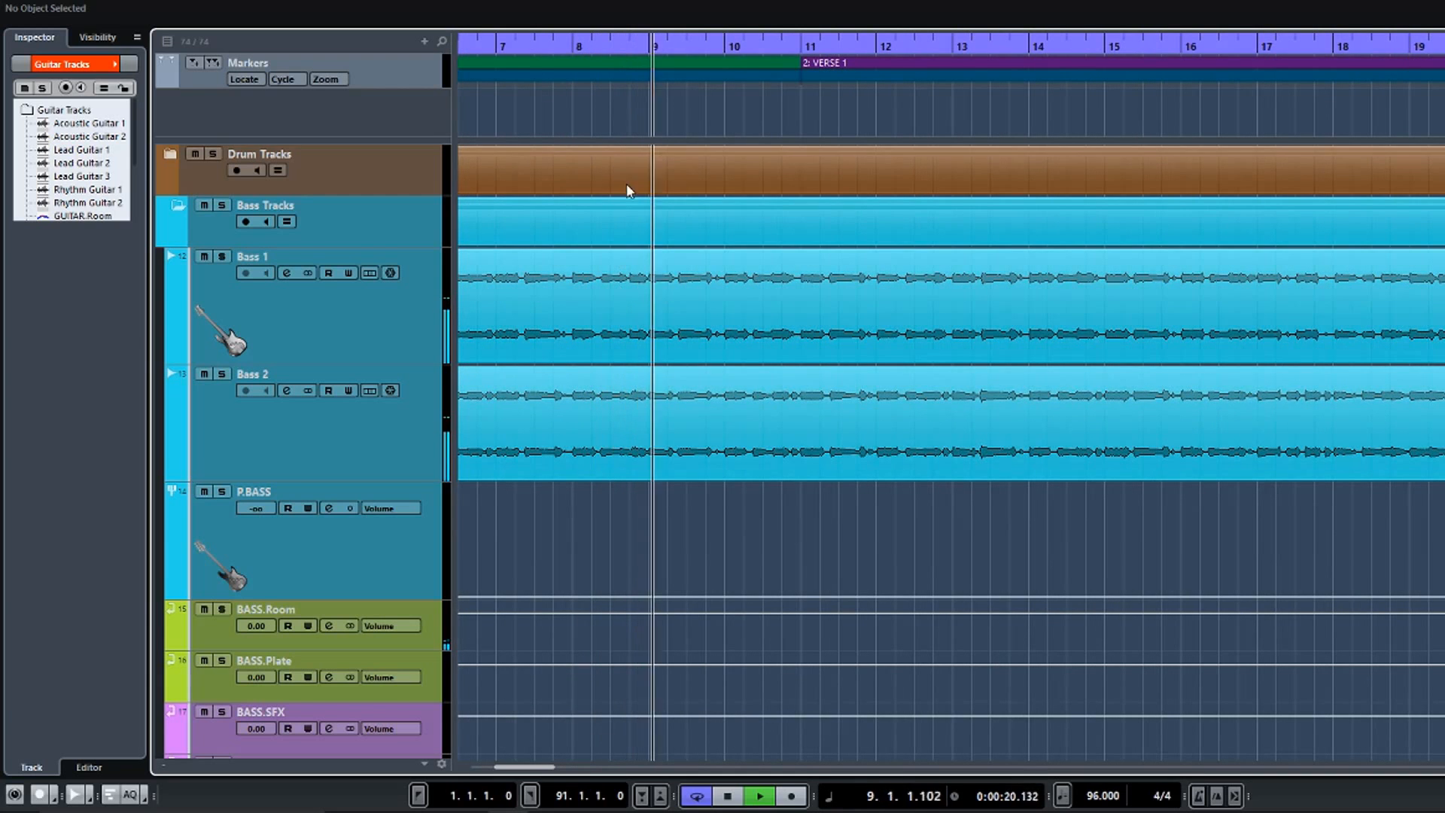
Solo Bass 1, listen from about bar 8, stop playback, and show the track's volume automation lane.
left_click(611, 124)
left_click(223, 259)
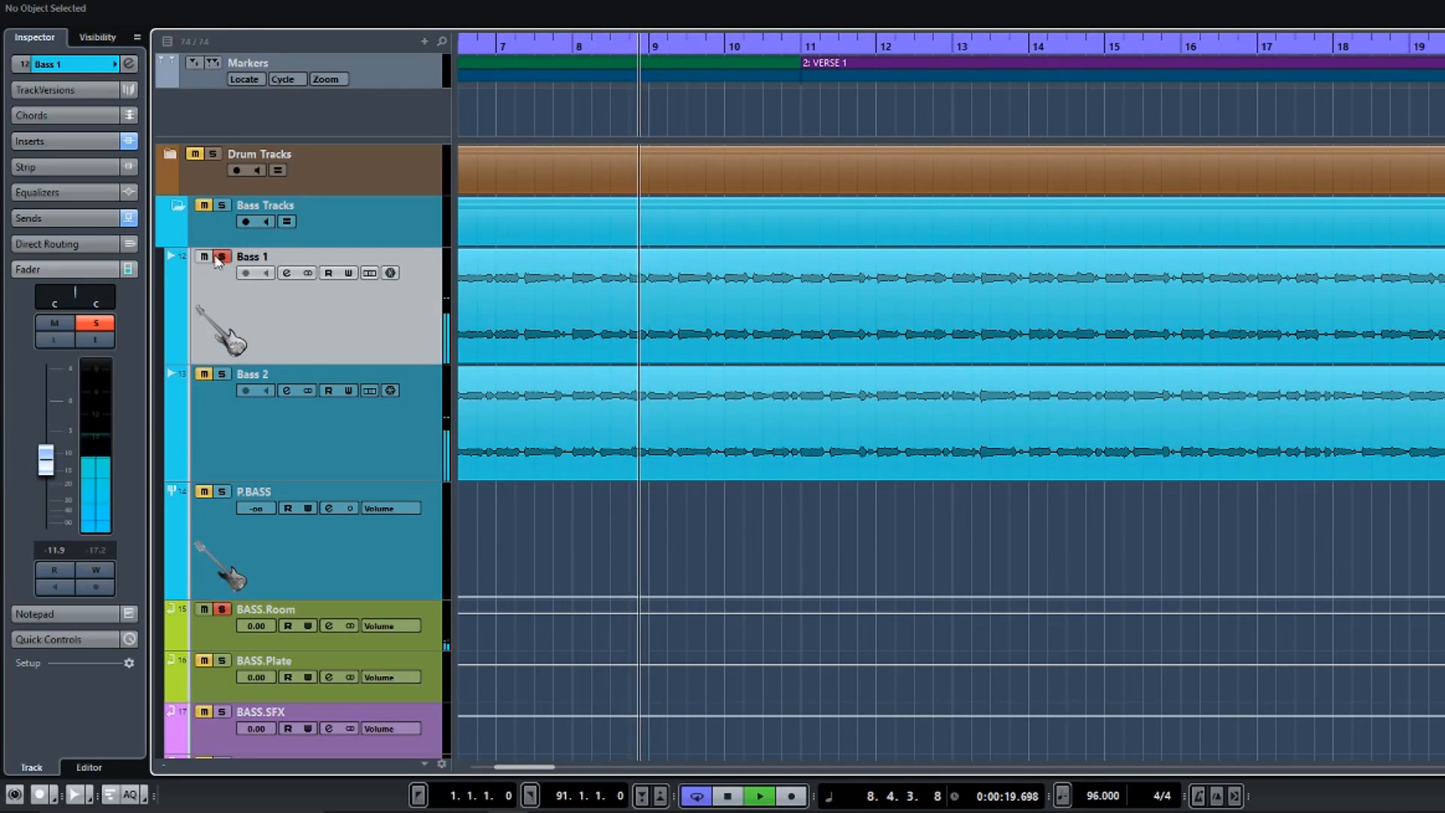
key("space")
left_click(175, 355)
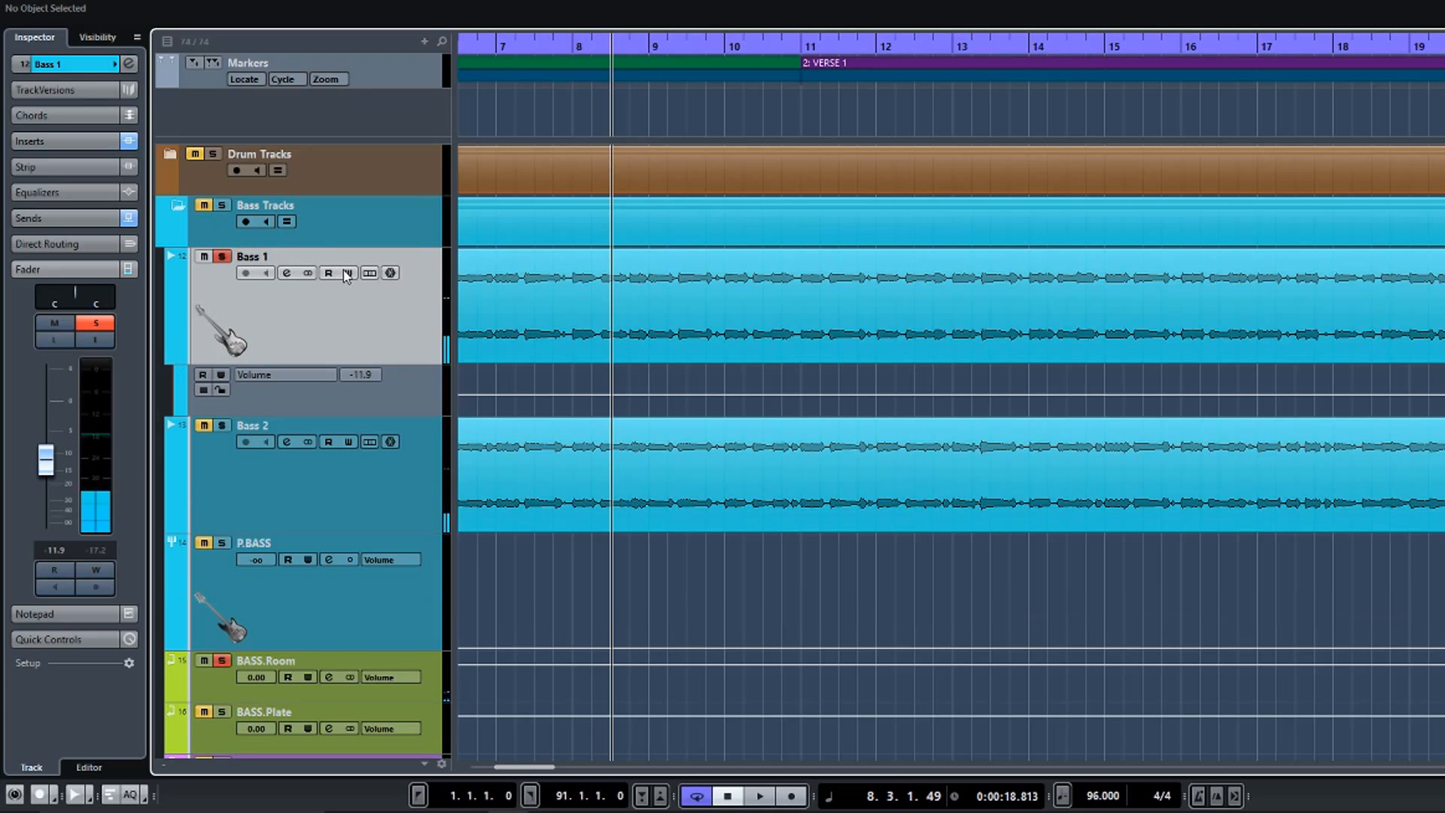
Listen to soloed Bass 1 again from just after bar 8 to locate the passage that needs a volume boost.
key("space")
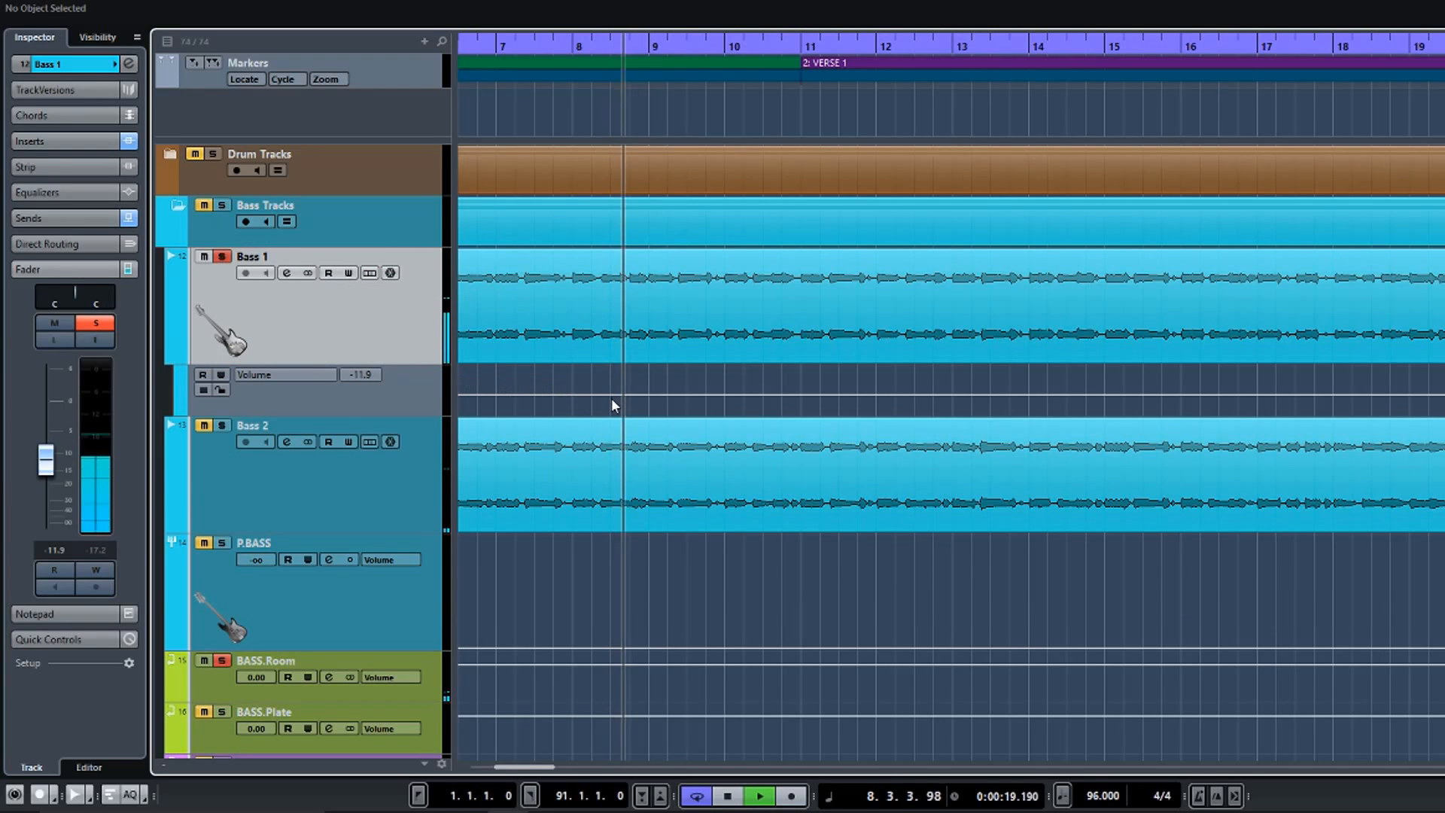
left_click(612, 295)
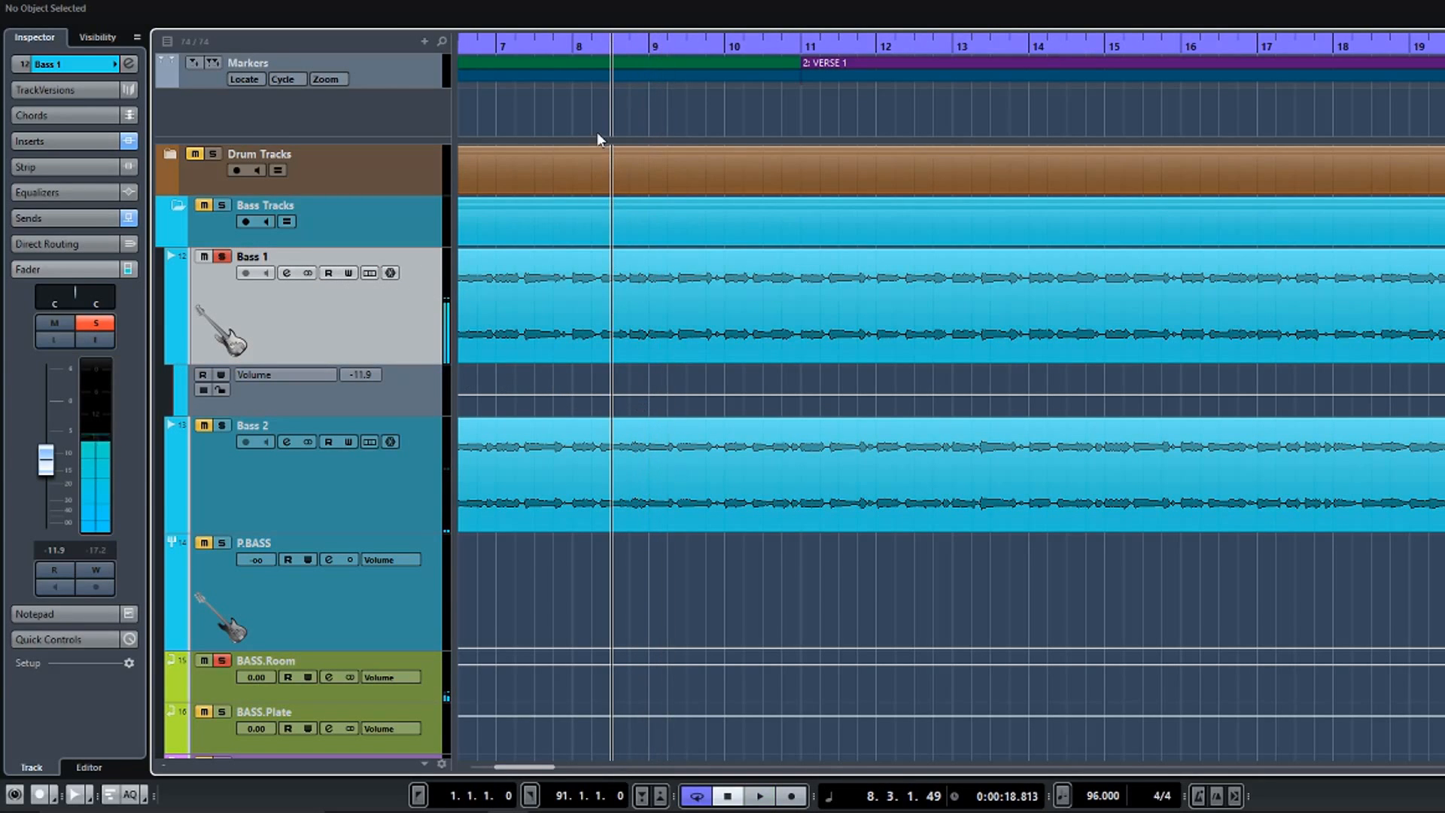
left_click(585, 123)
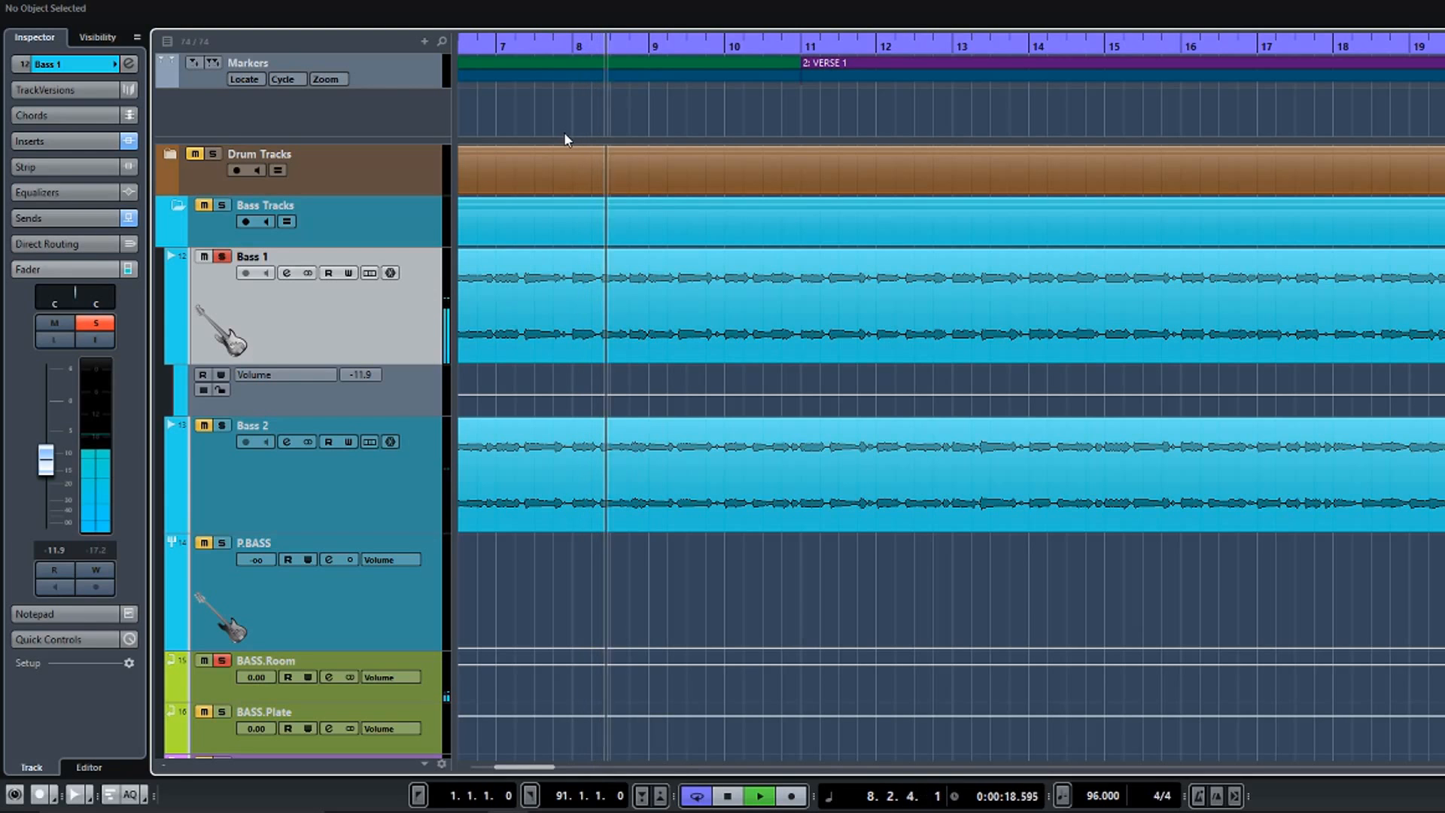
key("space")
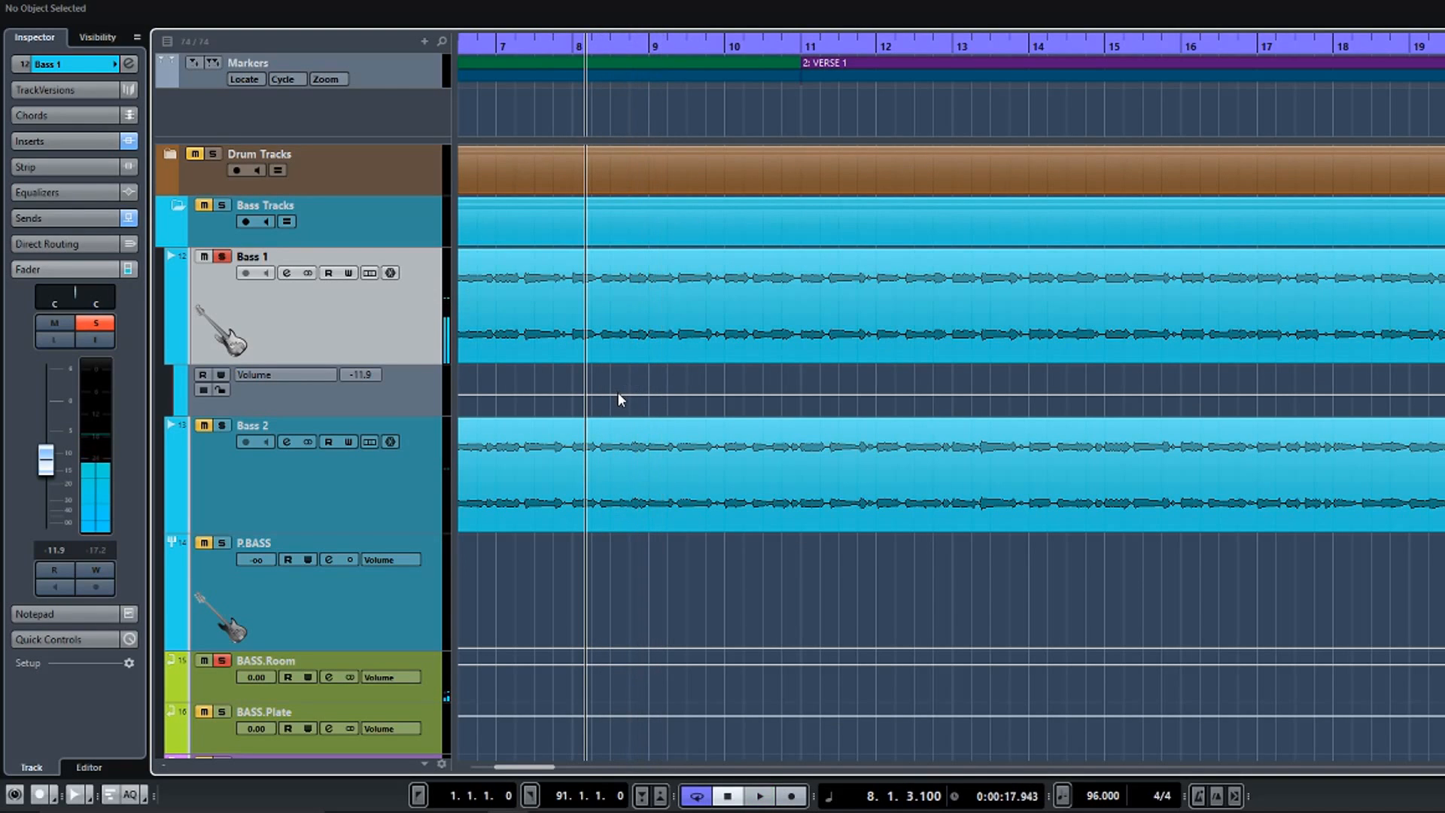
Add volume automation points on Bass 1 from about 8.3 into bar 9 and raise the inner section to -7.38.
left_click(617, 393)
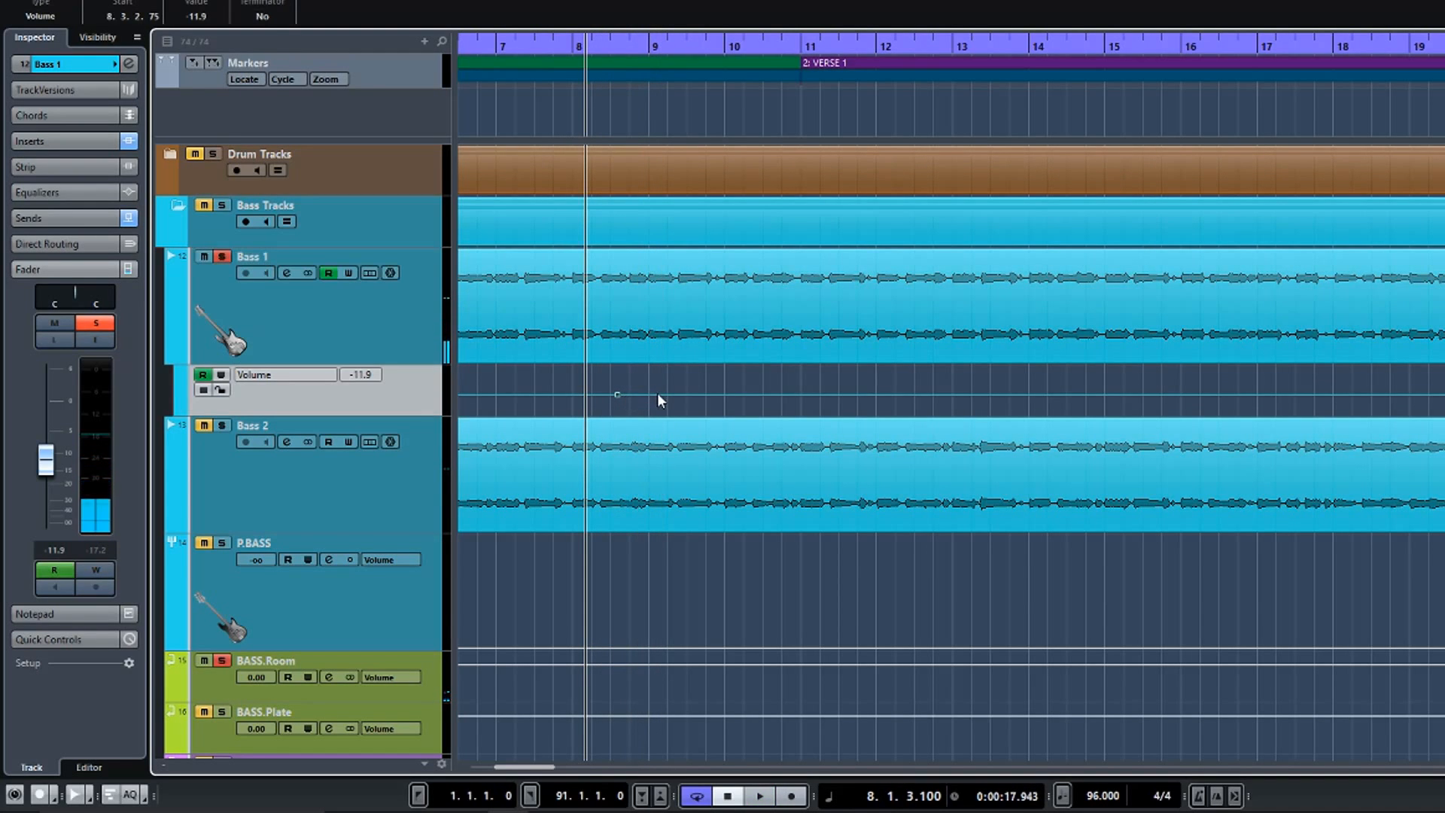
left_click(670, 393)
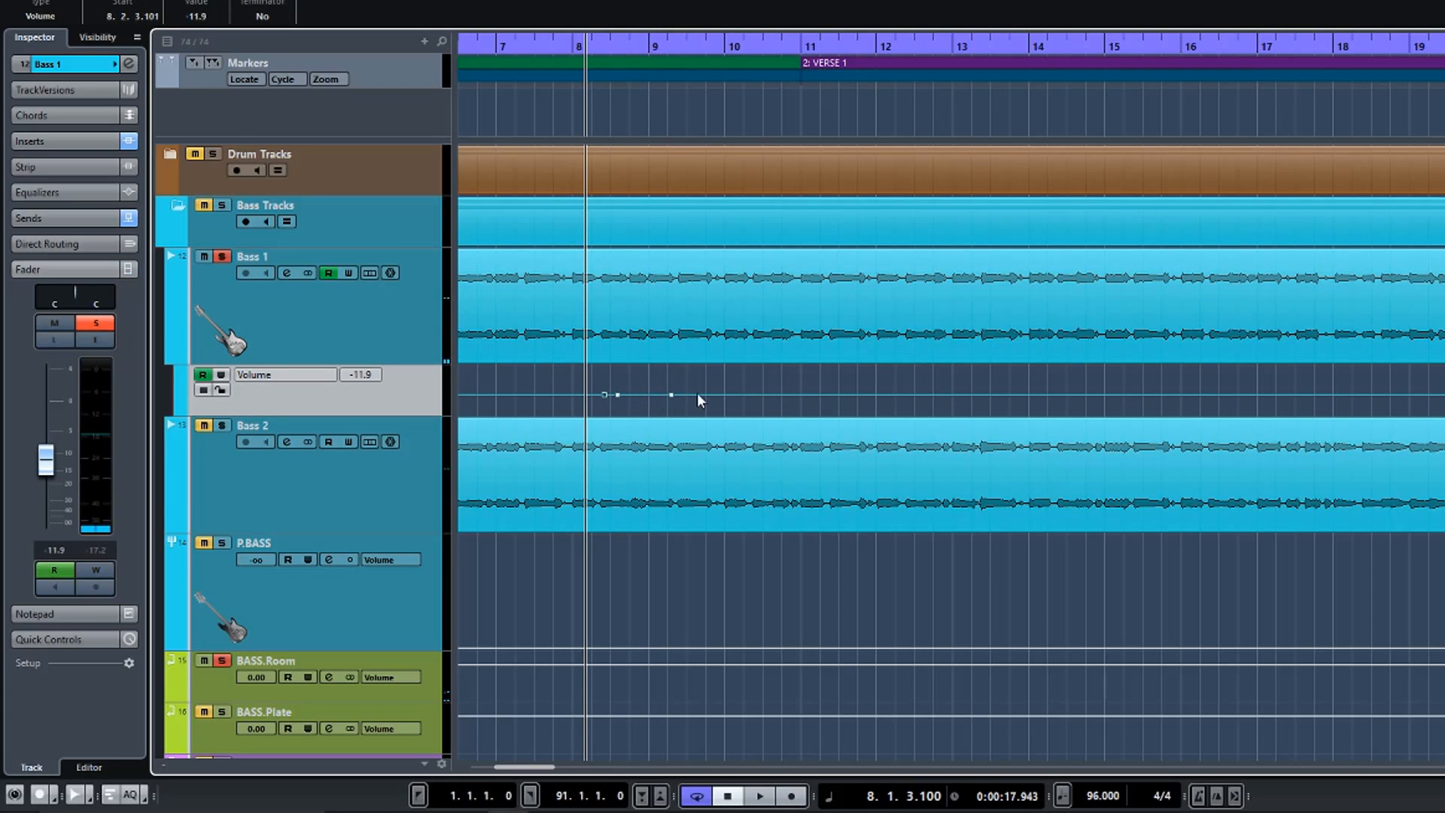
left_click_drag(614, 392, 645, 372)
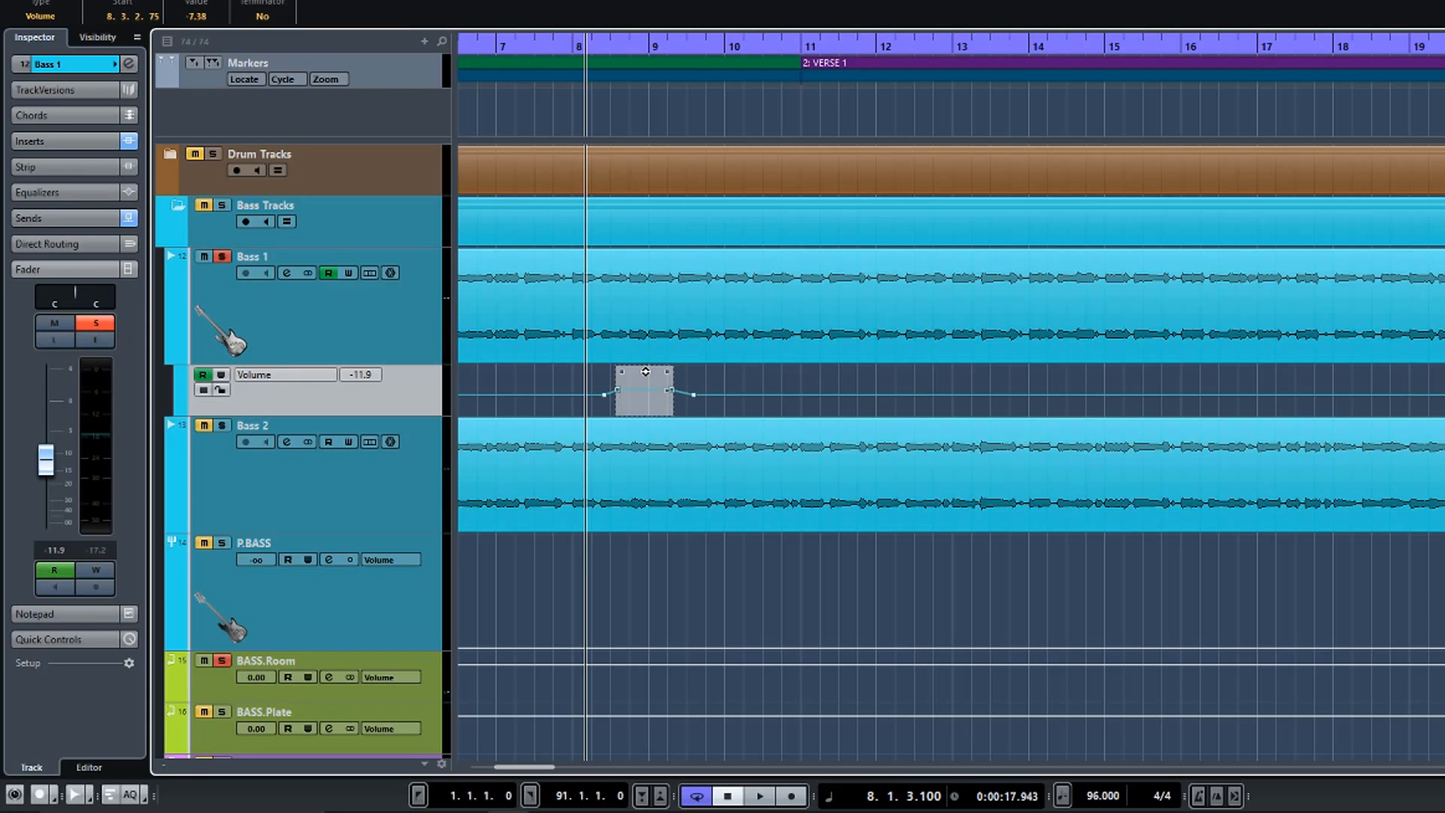
Unsolo Bass 1 and listen to its volume boost within the full mix.
left_click(223, 262)
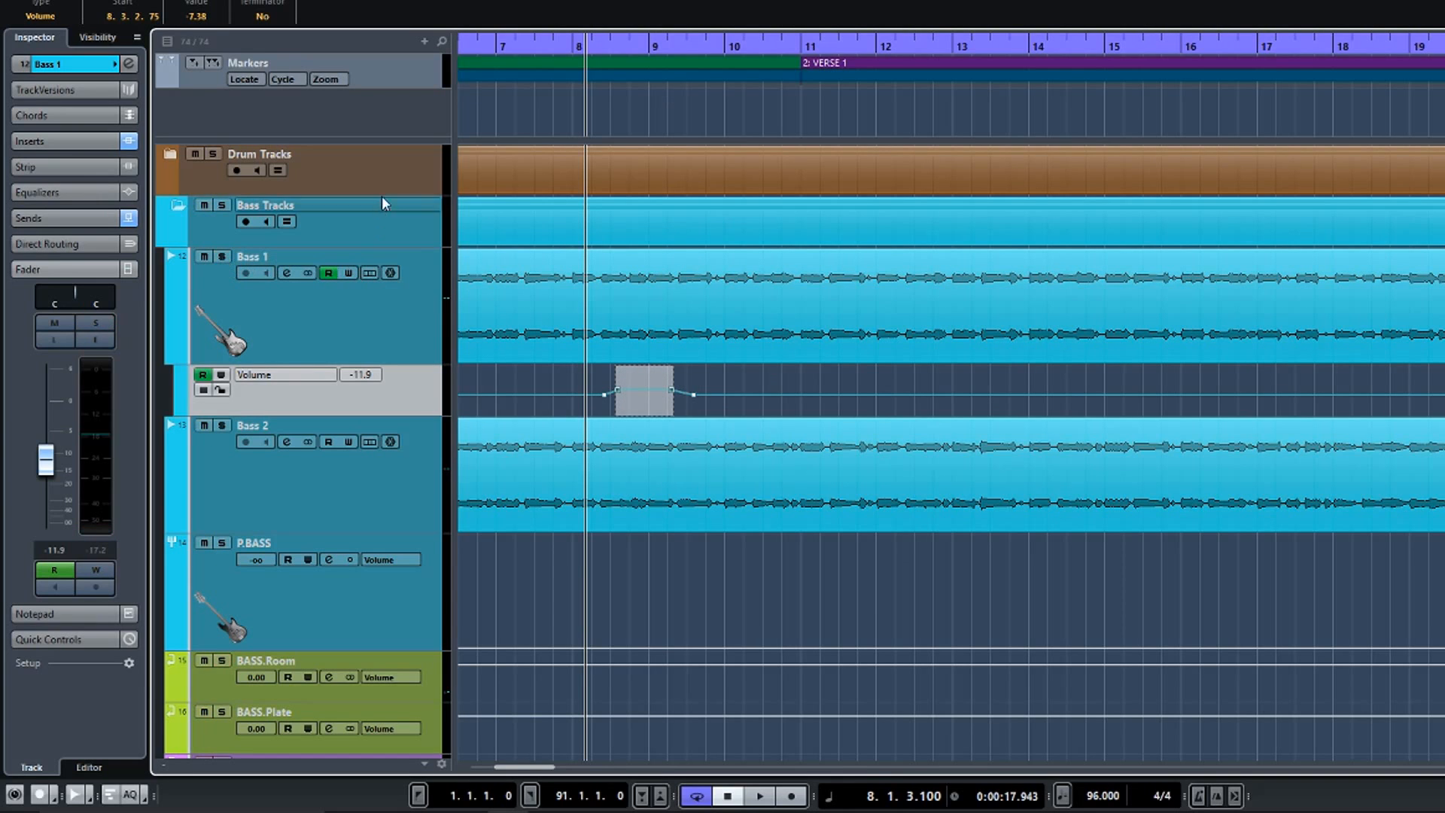
key("space")
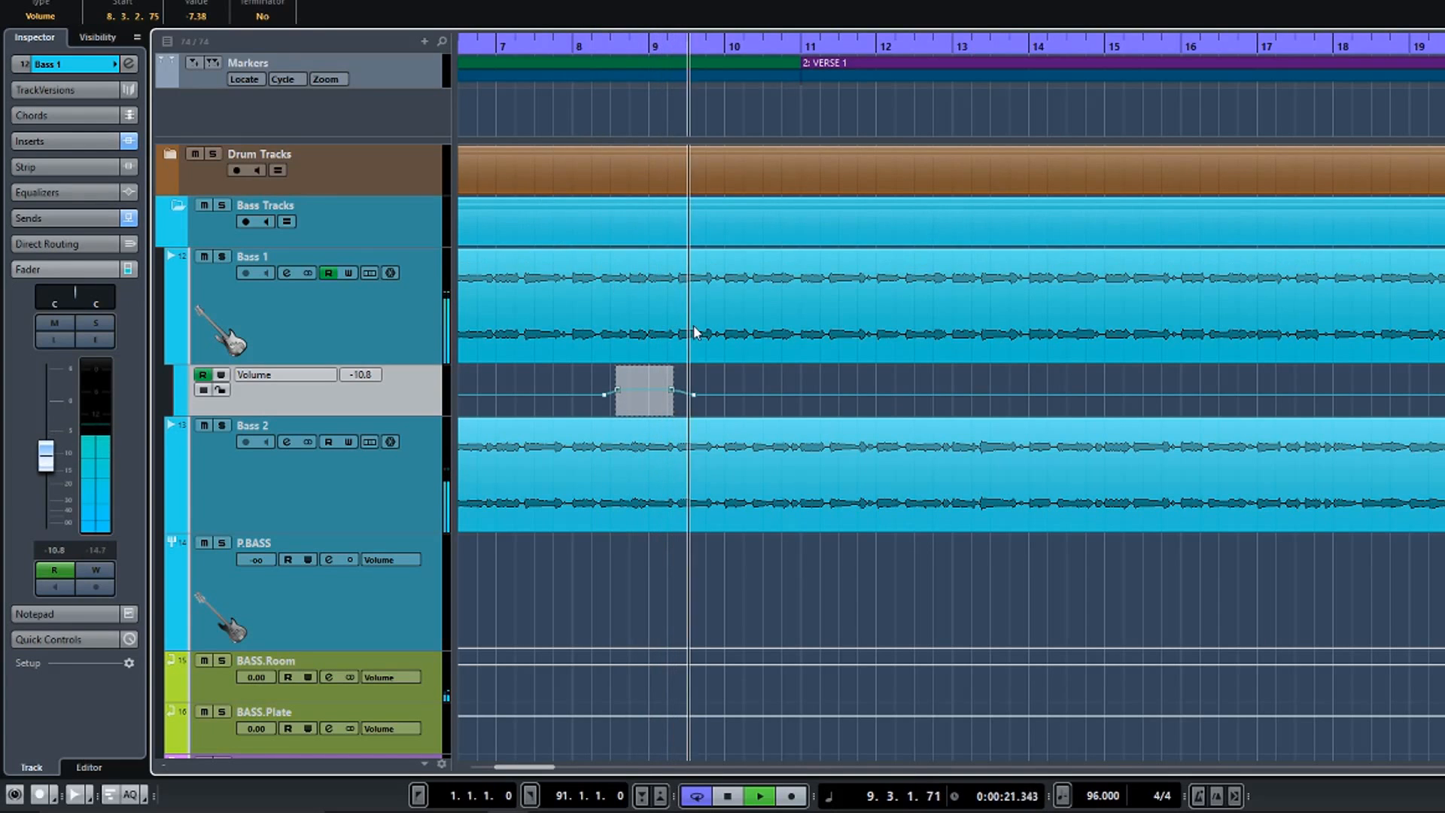
key("space")
Move the end of Bass 1's volume boost earlier to 9.1.3 and play the passage into Verse 1.
left_click_drag(669, 389, 675, 407)
key("space")
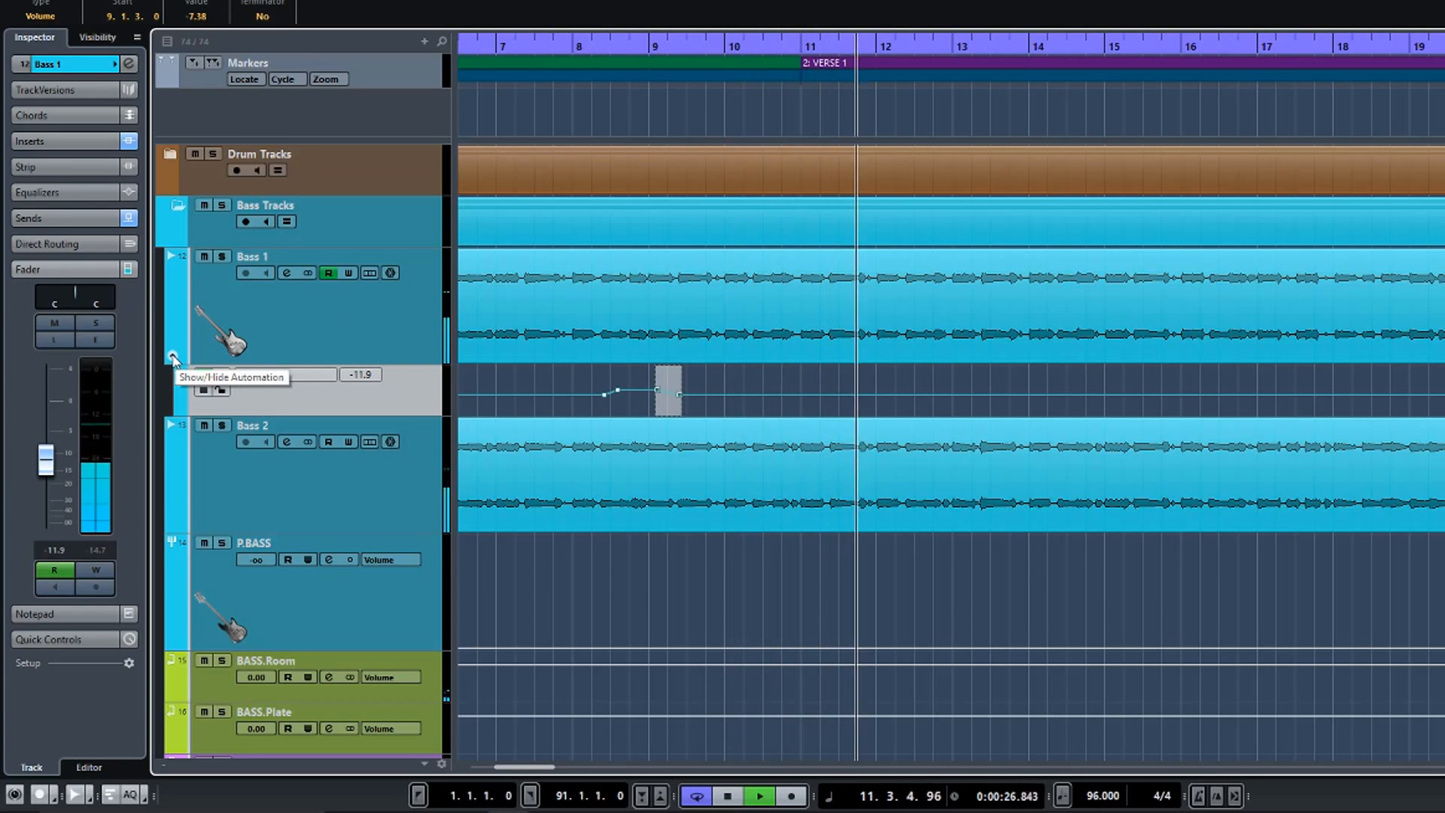
scroll(588, 297, "down", 6, "ctrl")
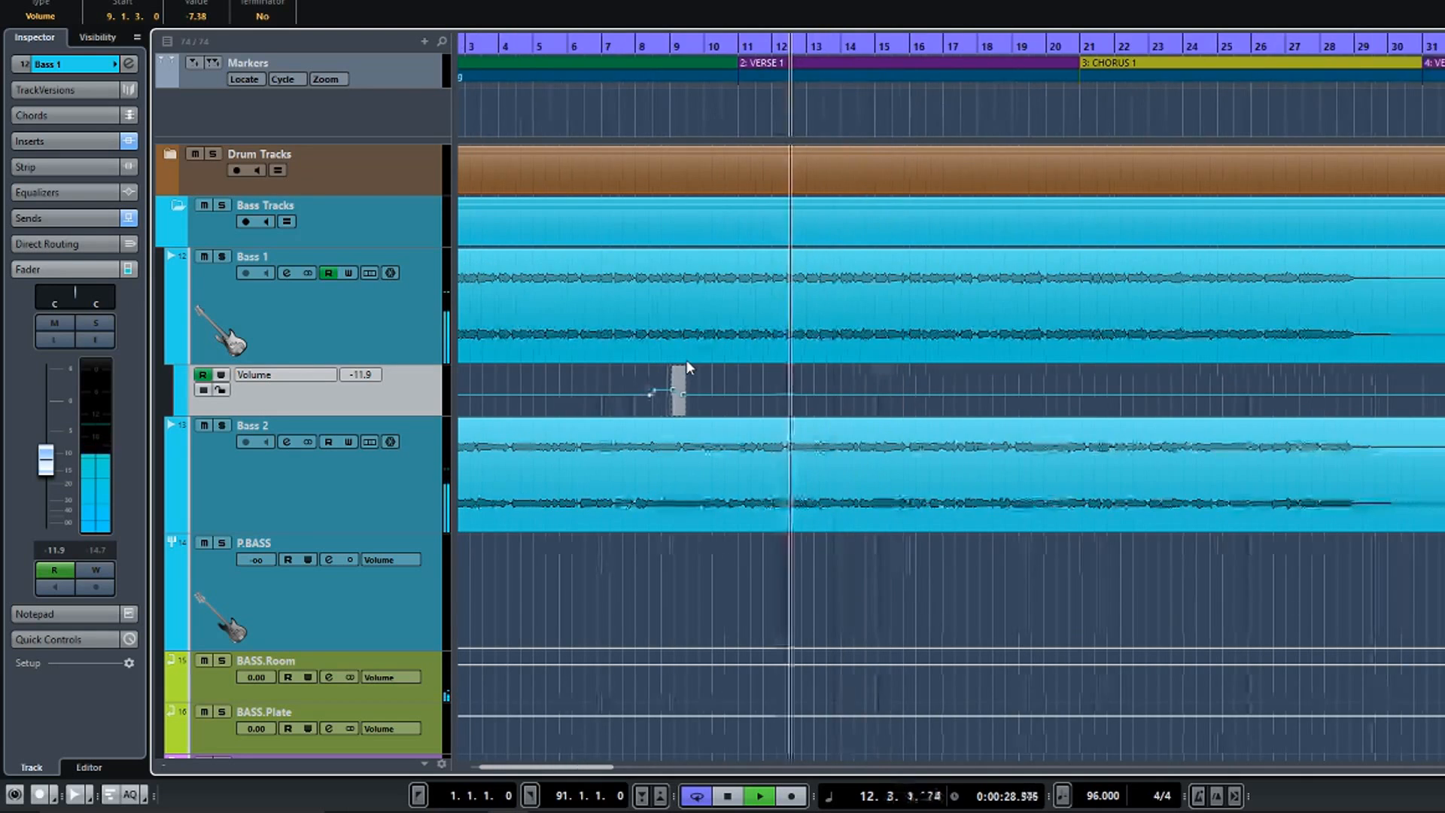
key("space")
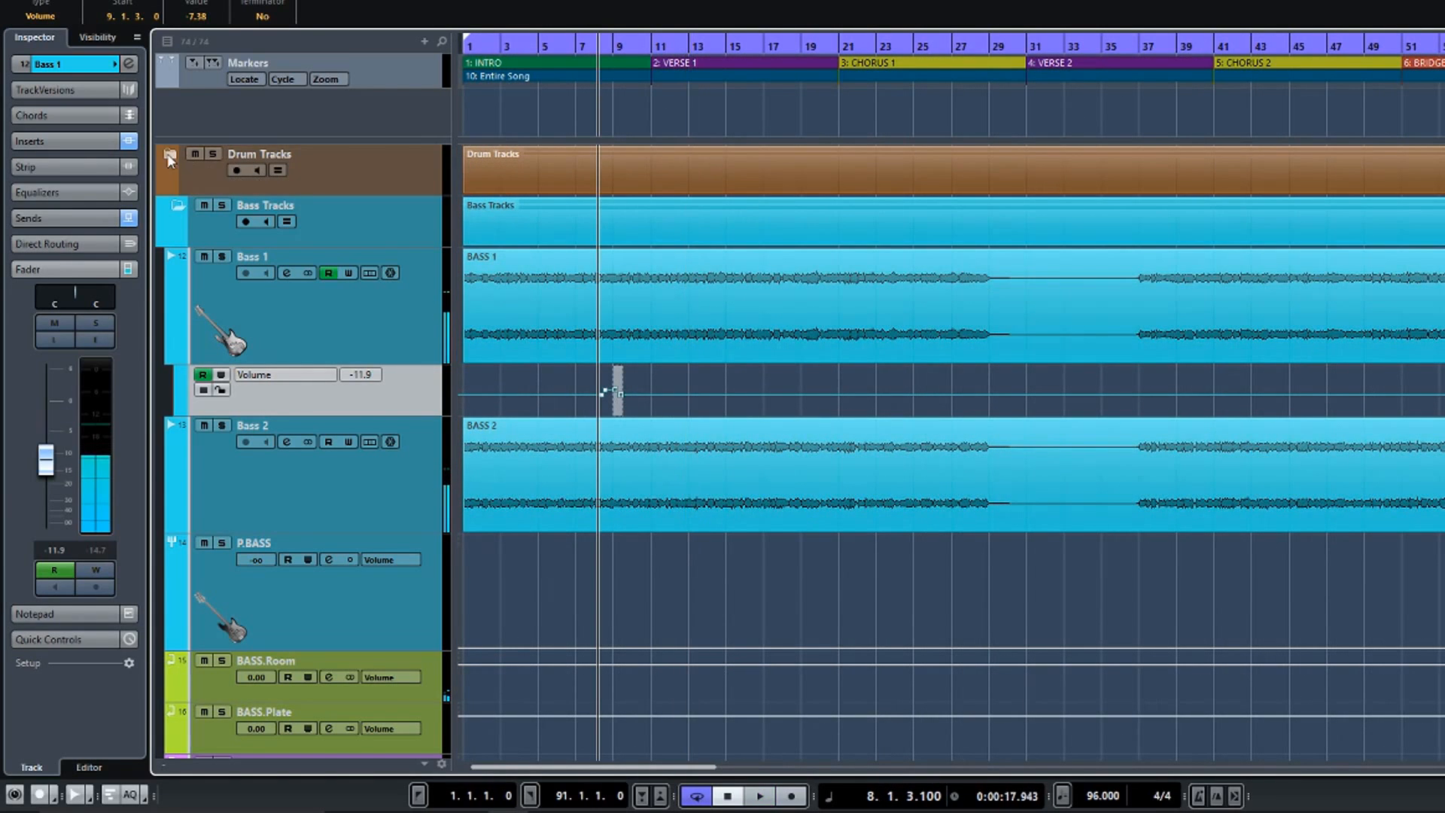
Expand the Drum Tracks folder and listen to the passage just after bar 8.
left_click(171, 154)
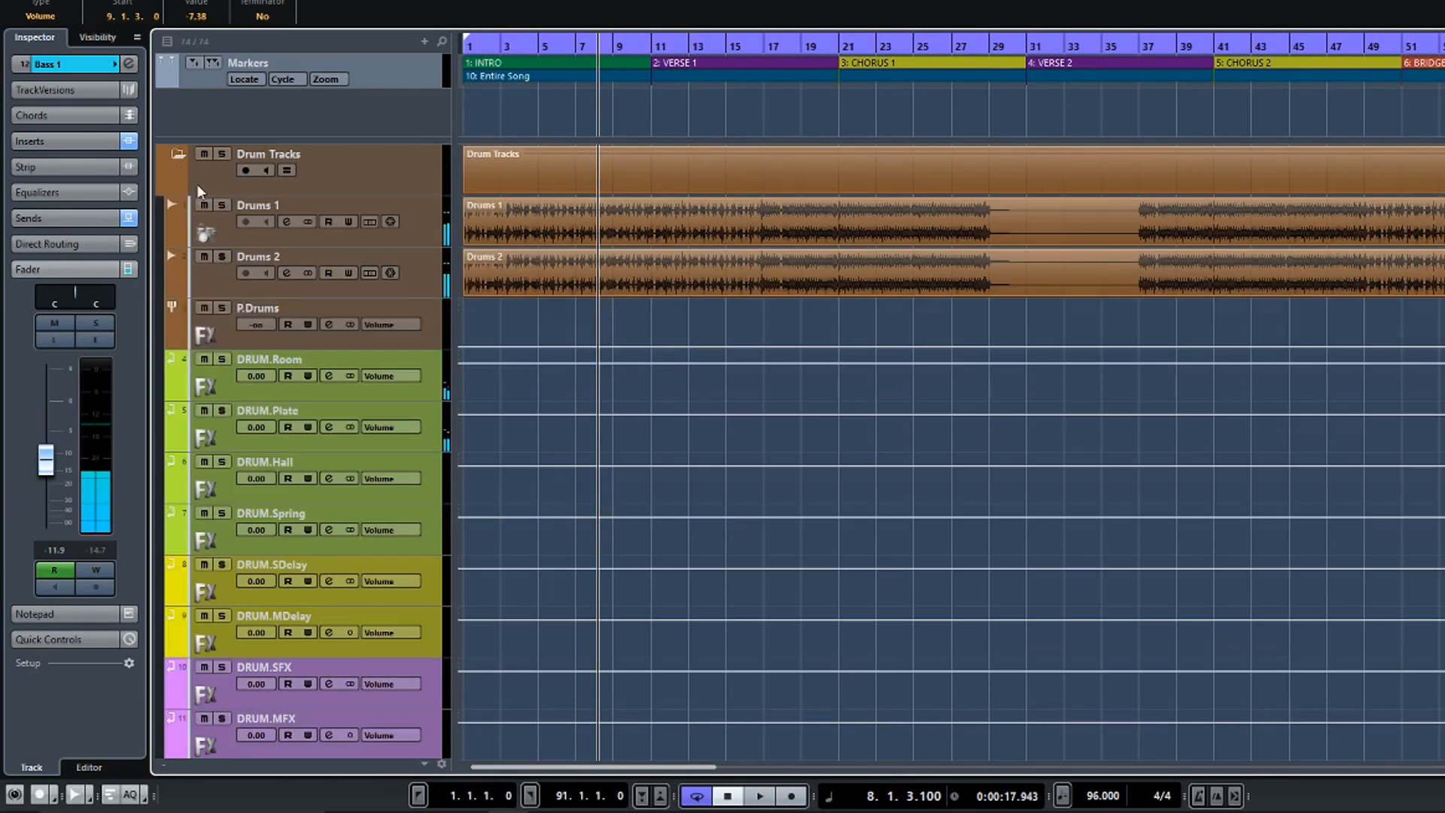
left_click(608, 116)
key("space")
key("space")
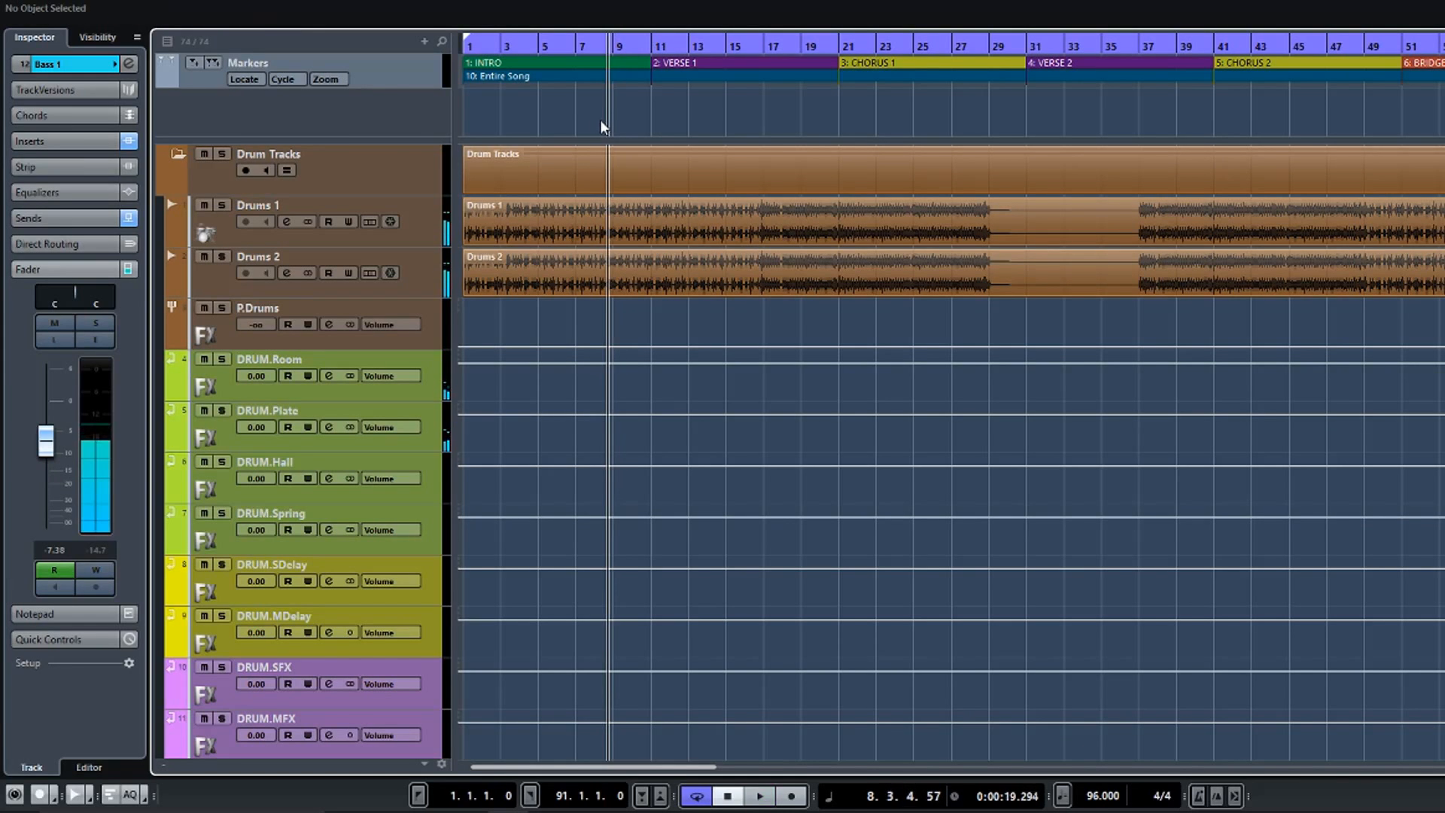
key("space")
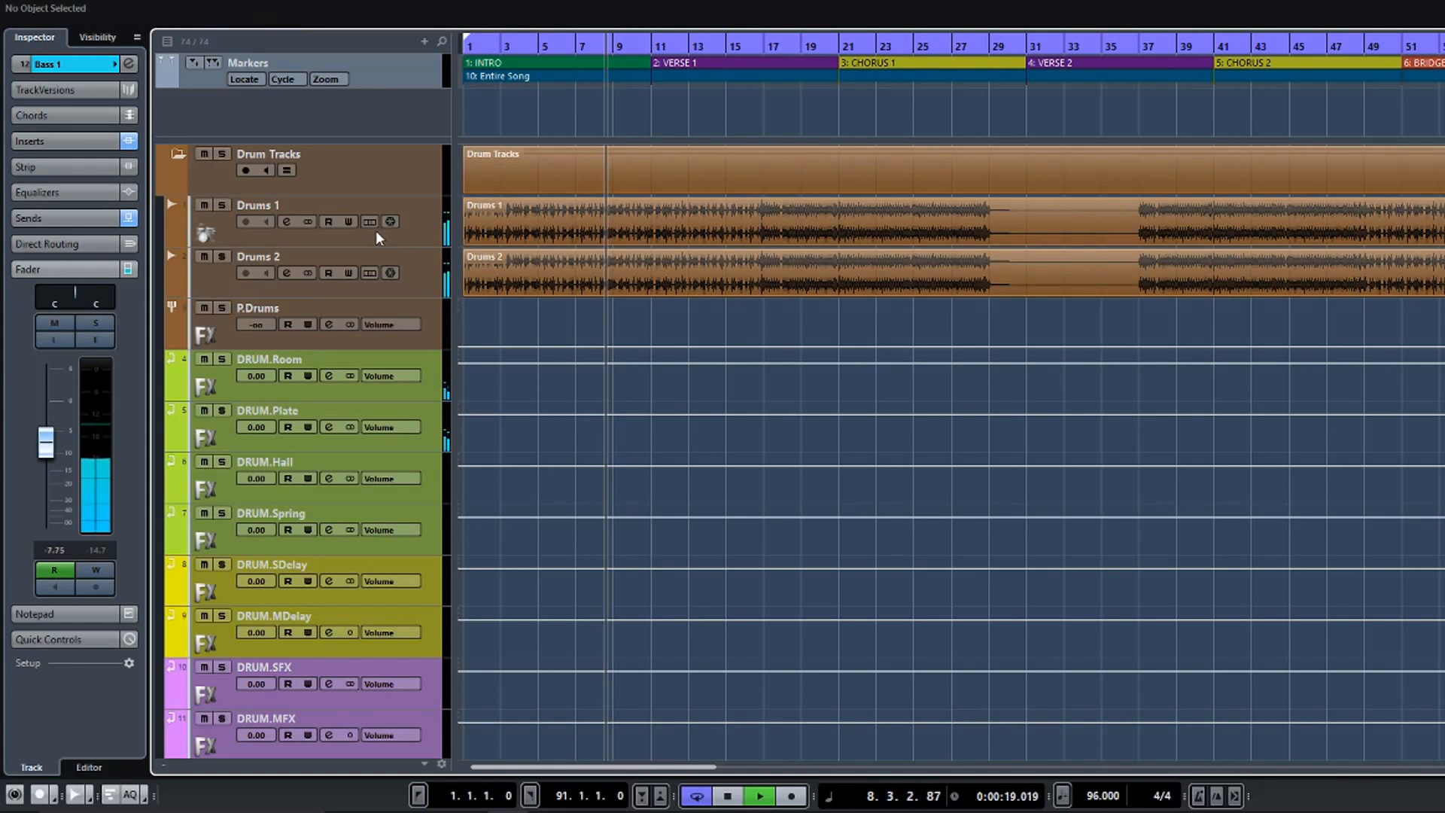
key("space")
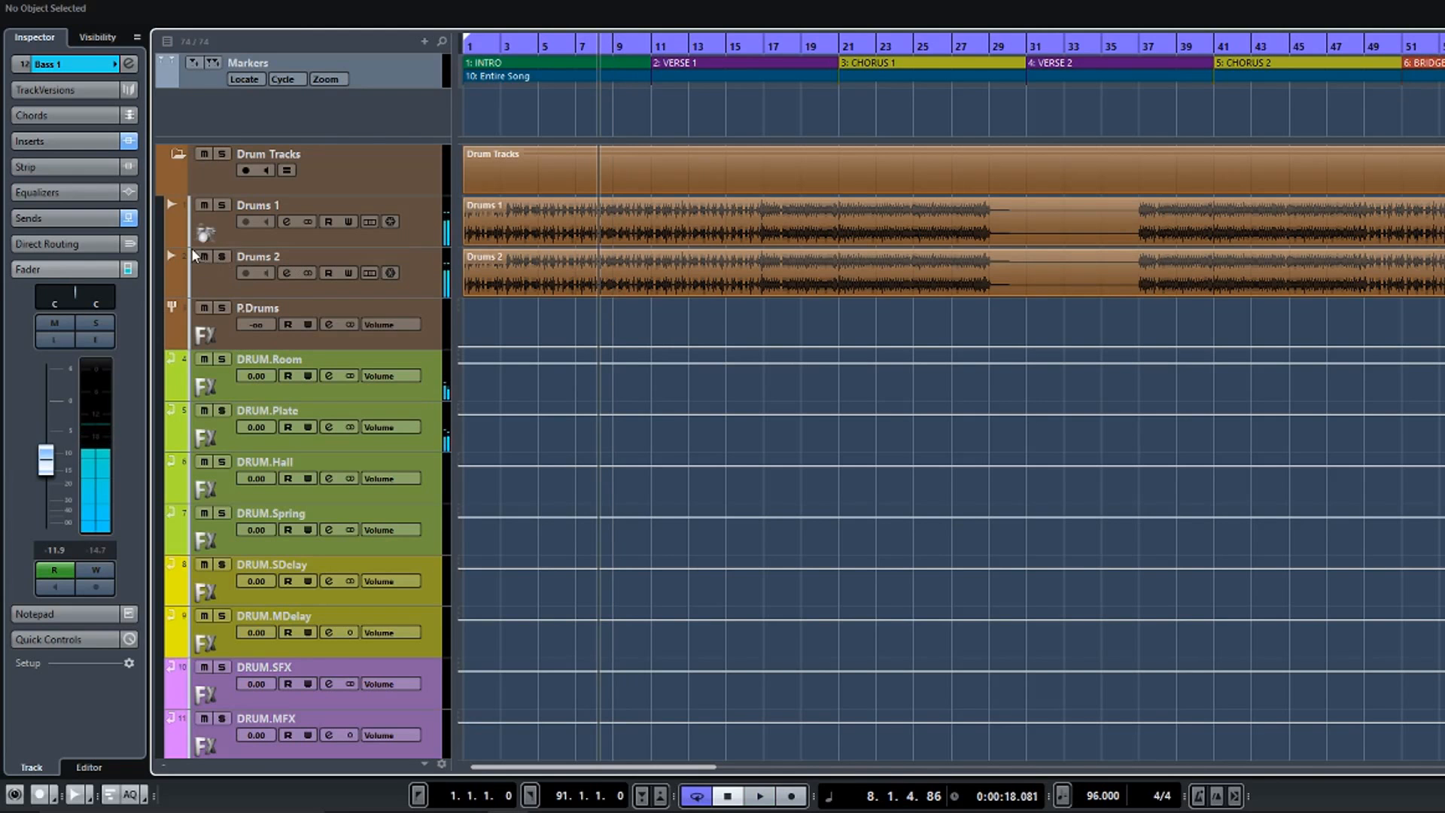
Show the volume automation lane of Drums 1 and make the lane much taller.
left_click(177, 242)
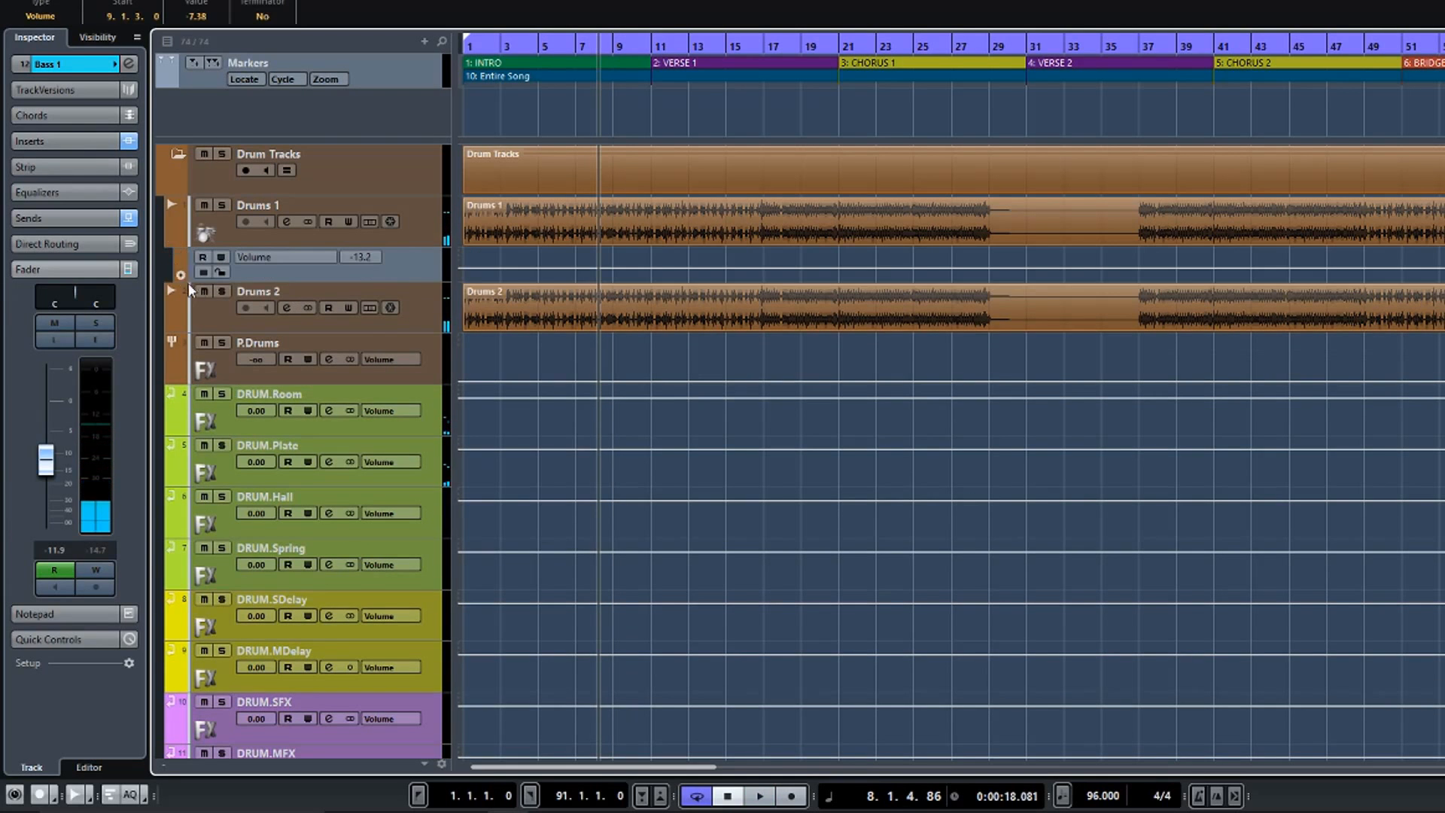
left_click_drag(248, 282, 243, 413)
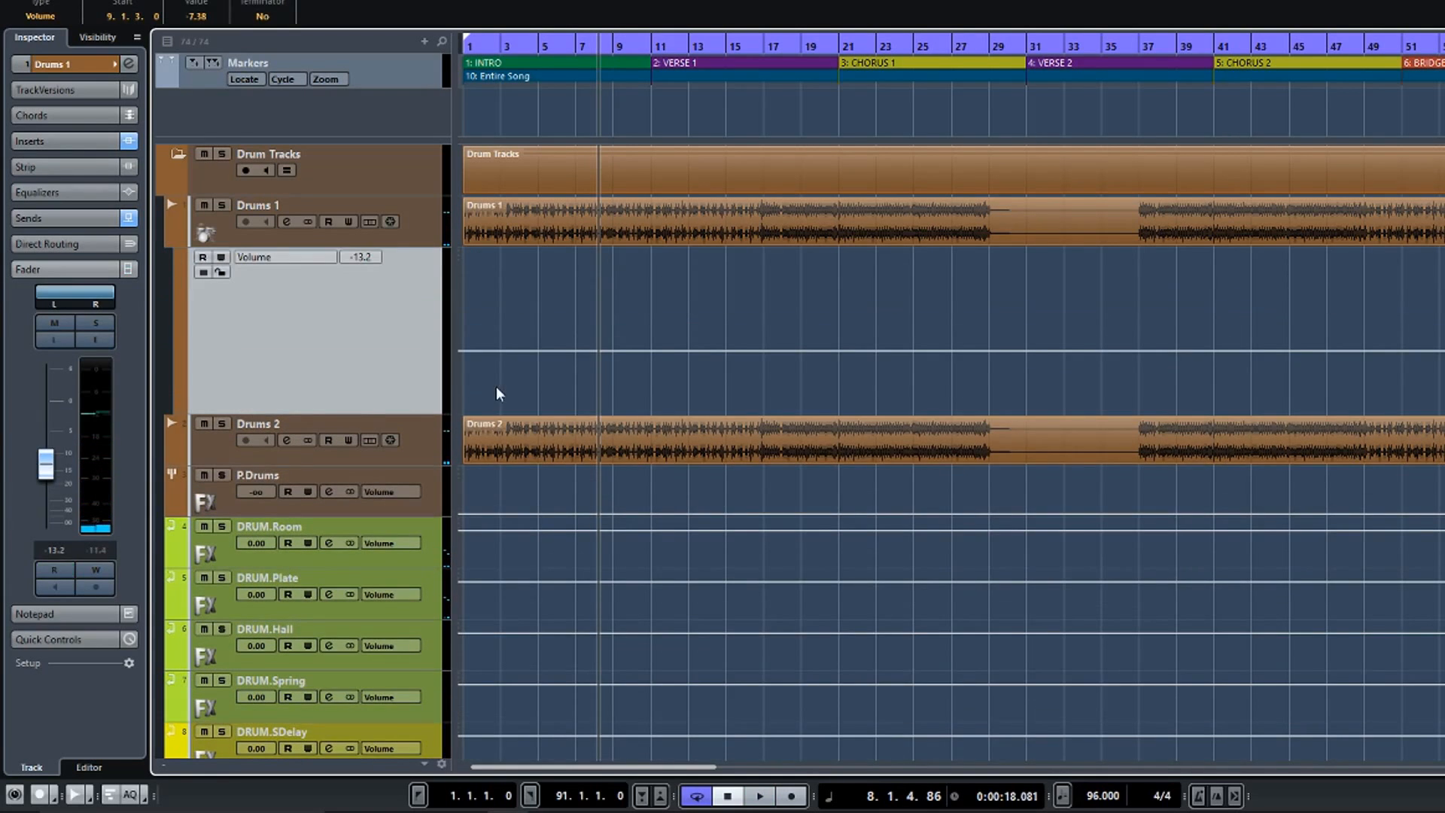
scroll(586, 347, "down", 2)
scroll(586, 347, "up", 5)
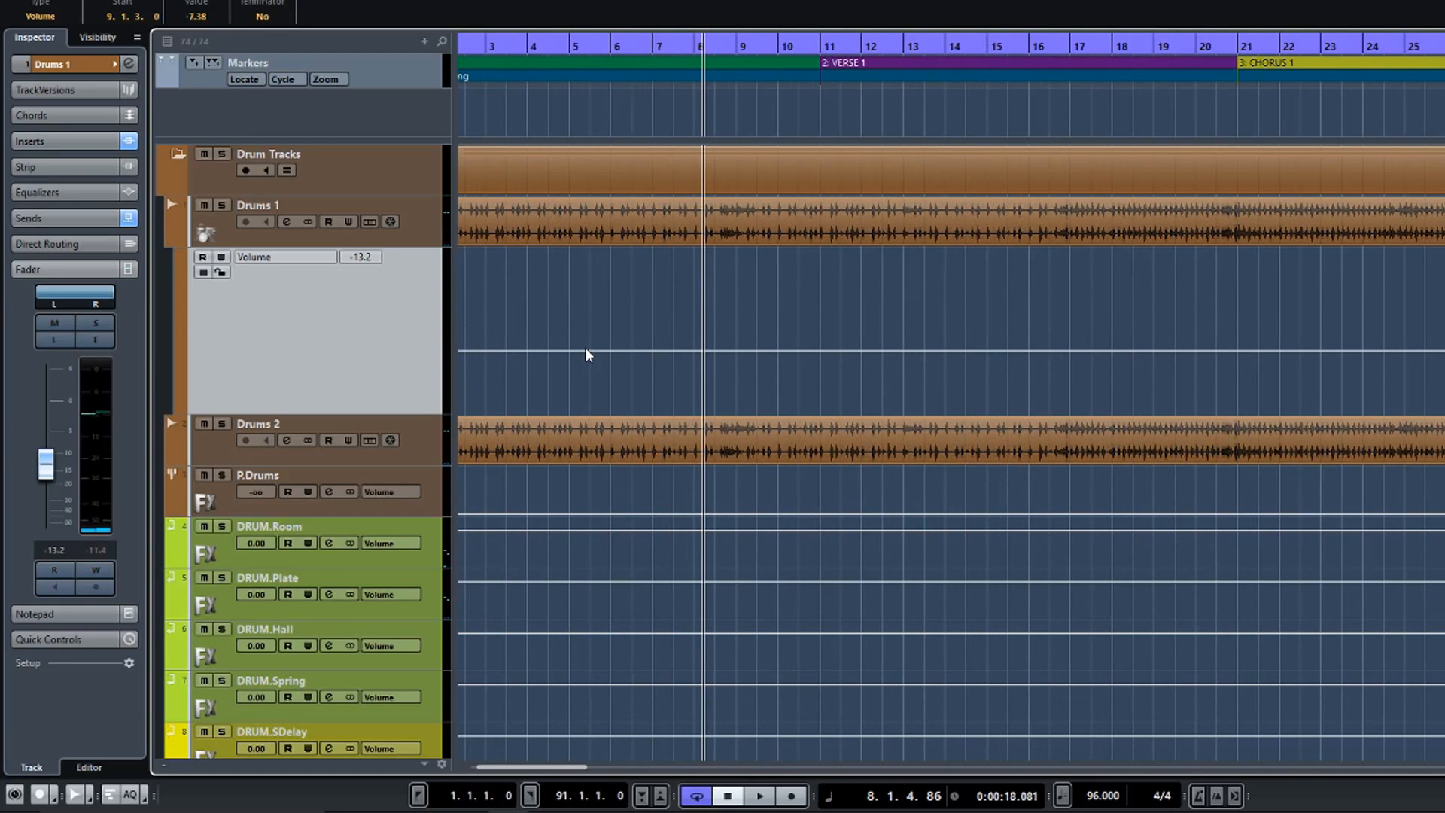
Add Drums 1 volume automation points from about 8.3 into bar 9, raise the inner section to -12.2, and play it back.
left_click(716, 350)
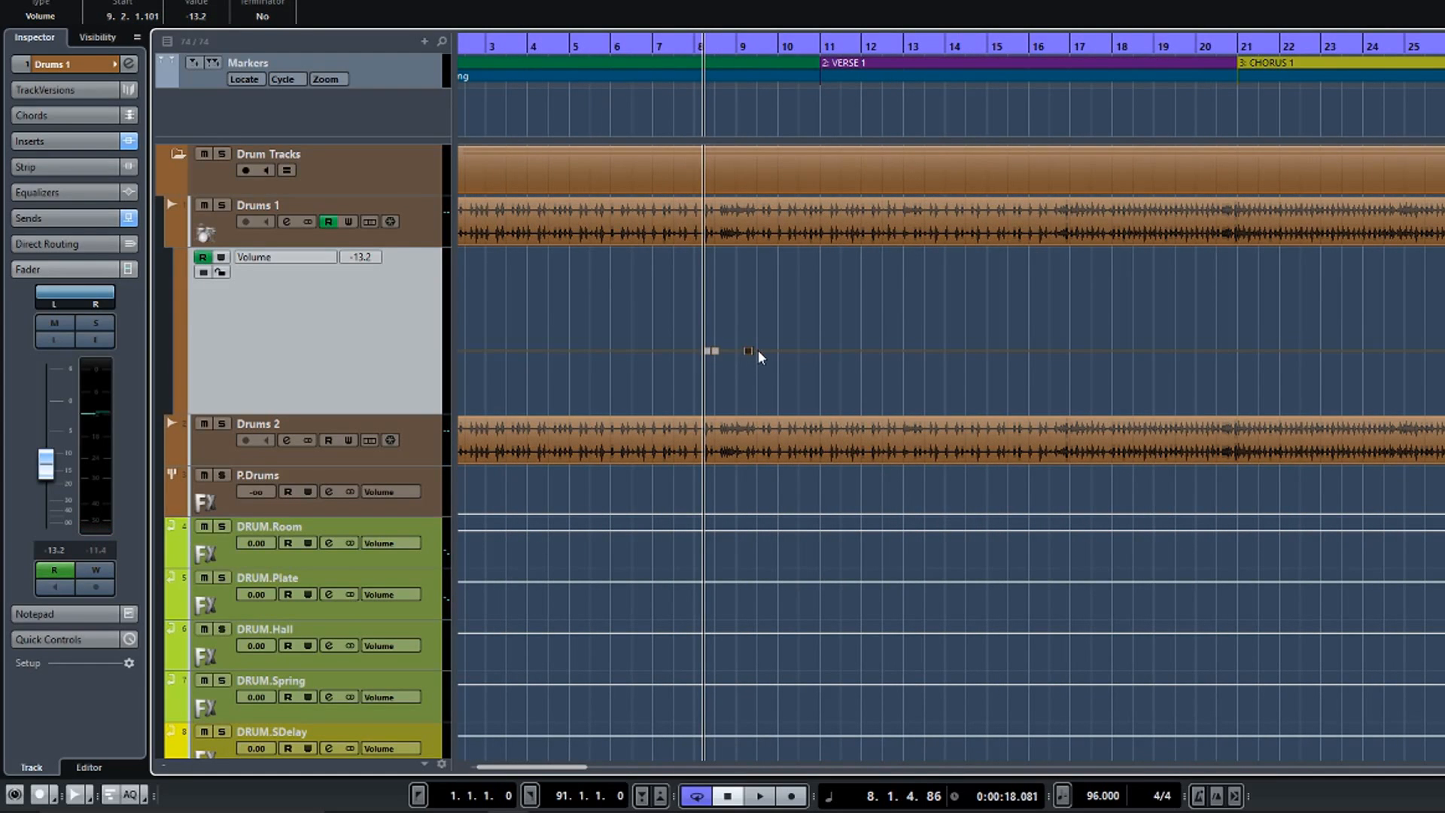
left_click_drag(711, 344, 751, 360)
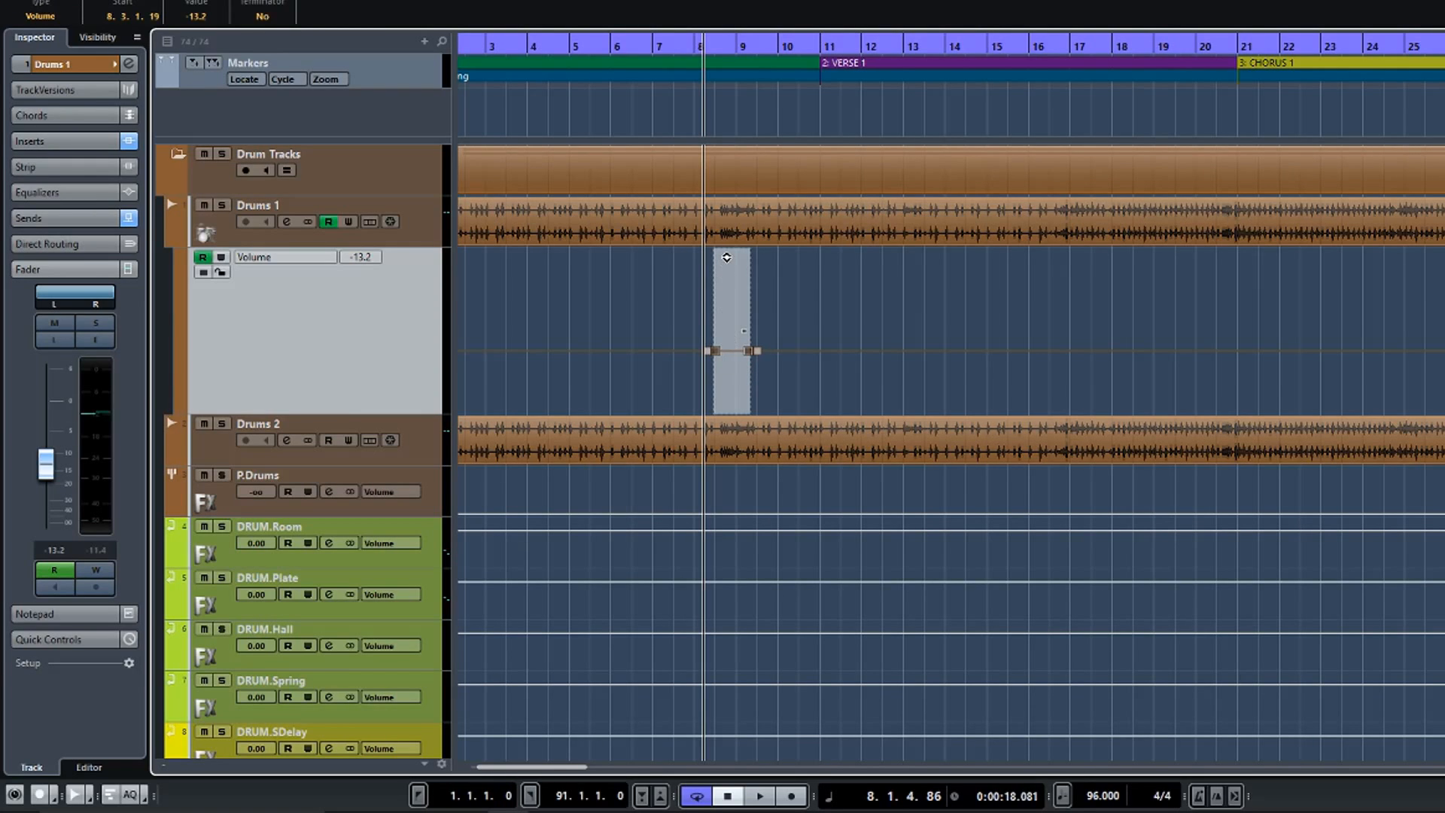
left_click_drag(726, 257, 726, 253)
key("space")
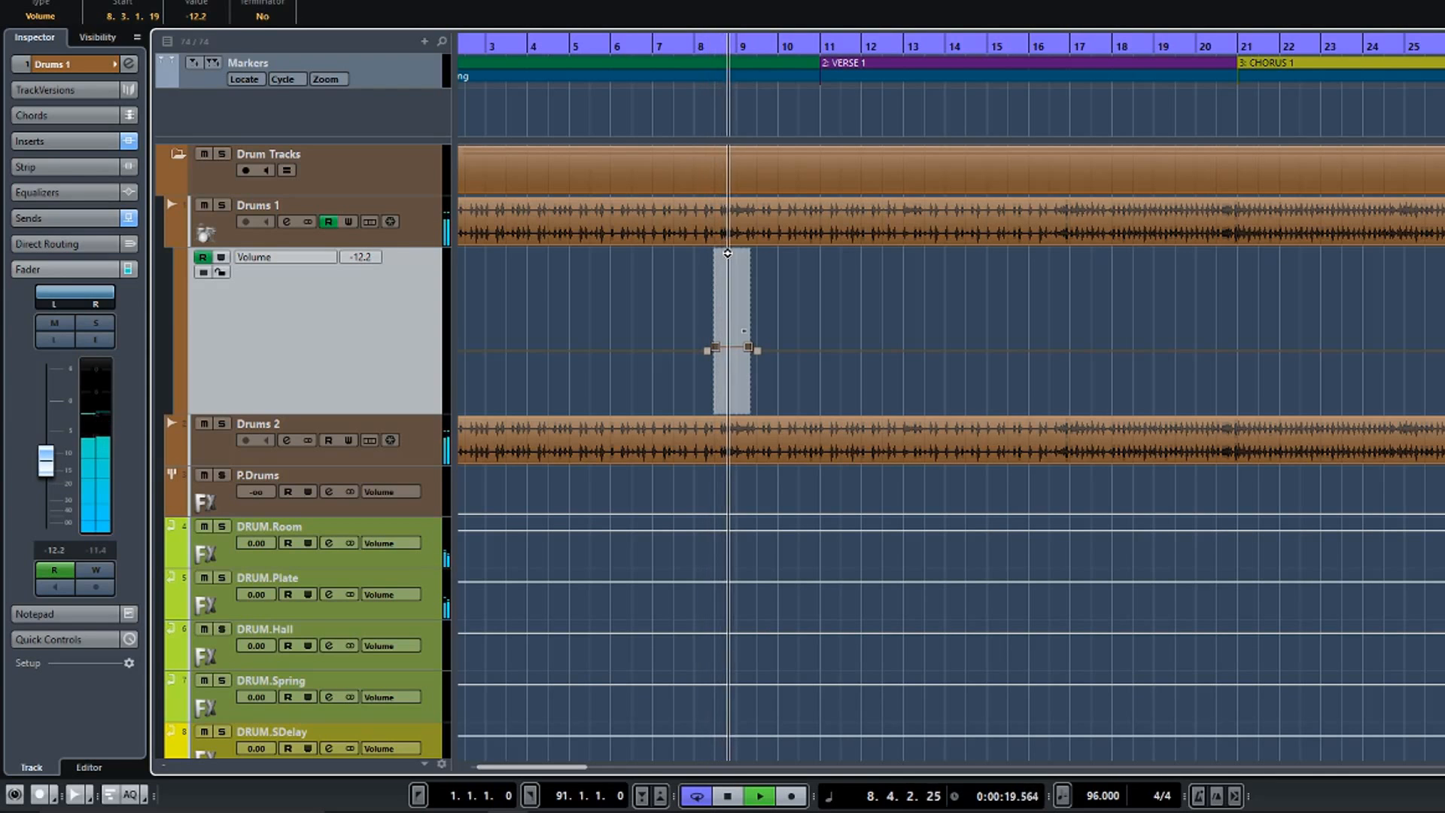
key("space")
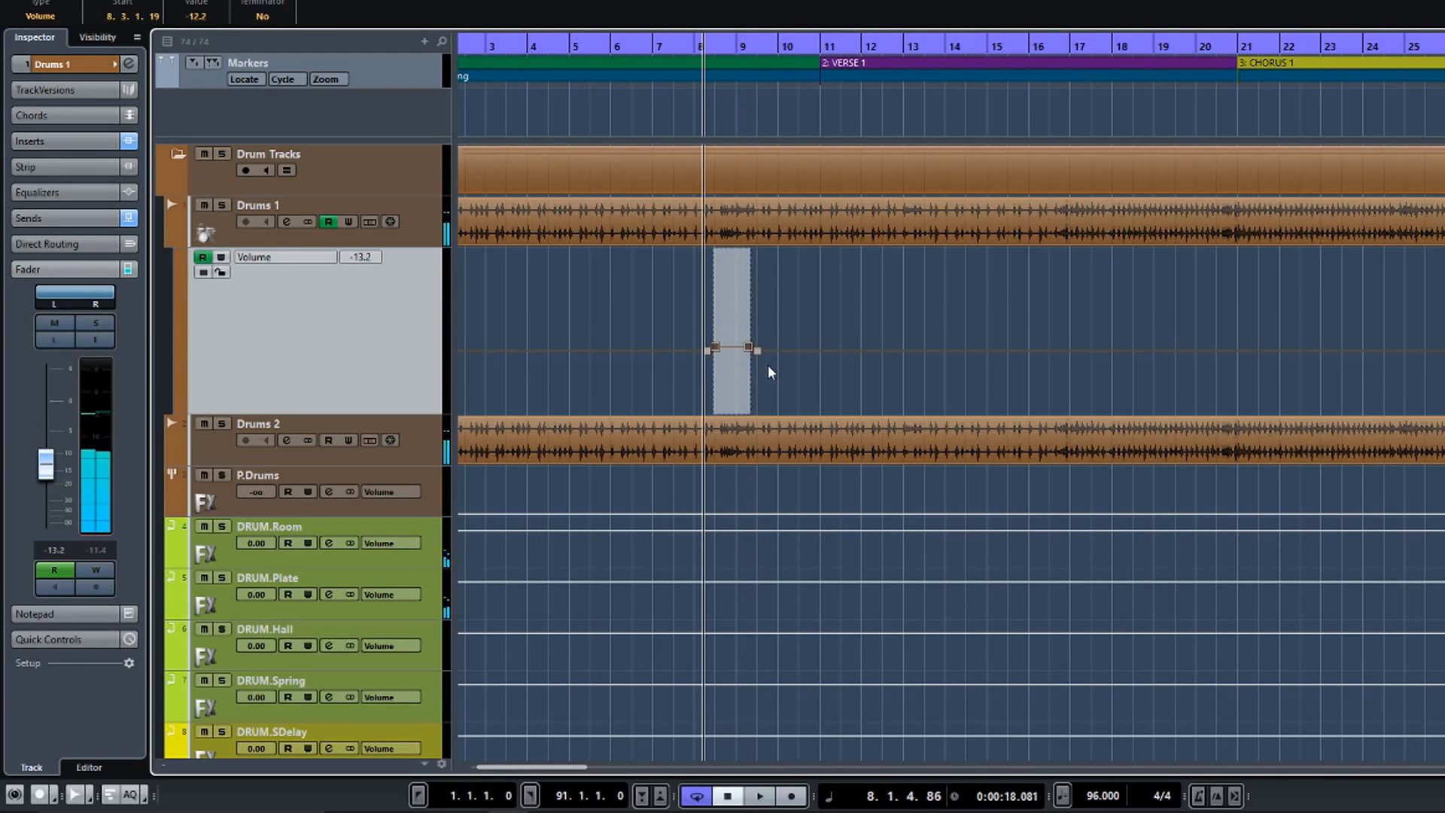
Move the end of the Drums 1 volume boost earlier to 9.1.3 and listen on into Verse 1.
mouse_move(768, 365)
left_mouse_down()
mouse_move(737, 333)
mouse_move(745, 374)
left_mouse_up()
key("space")
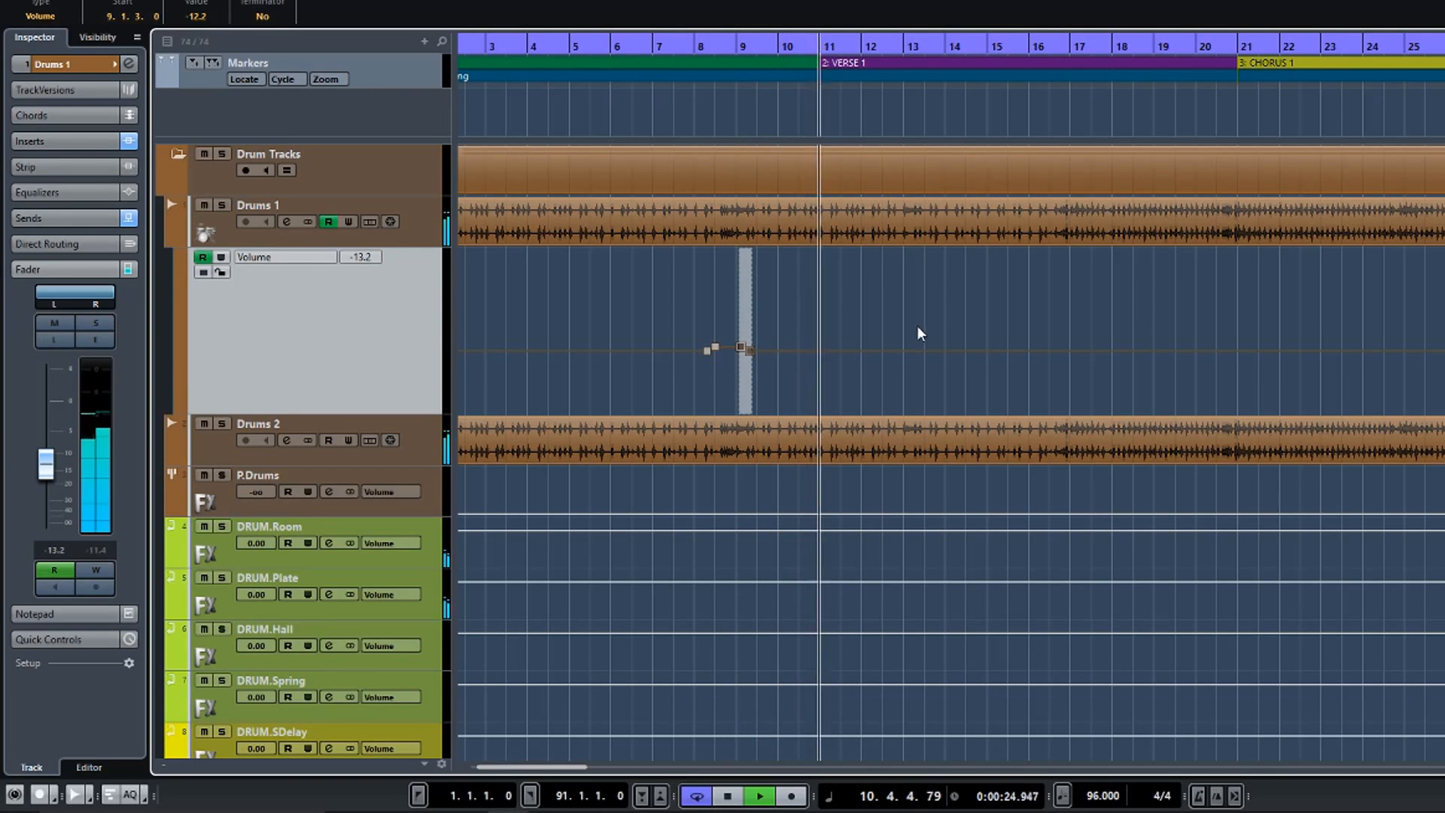
scroll(917, 326, "right", 2)
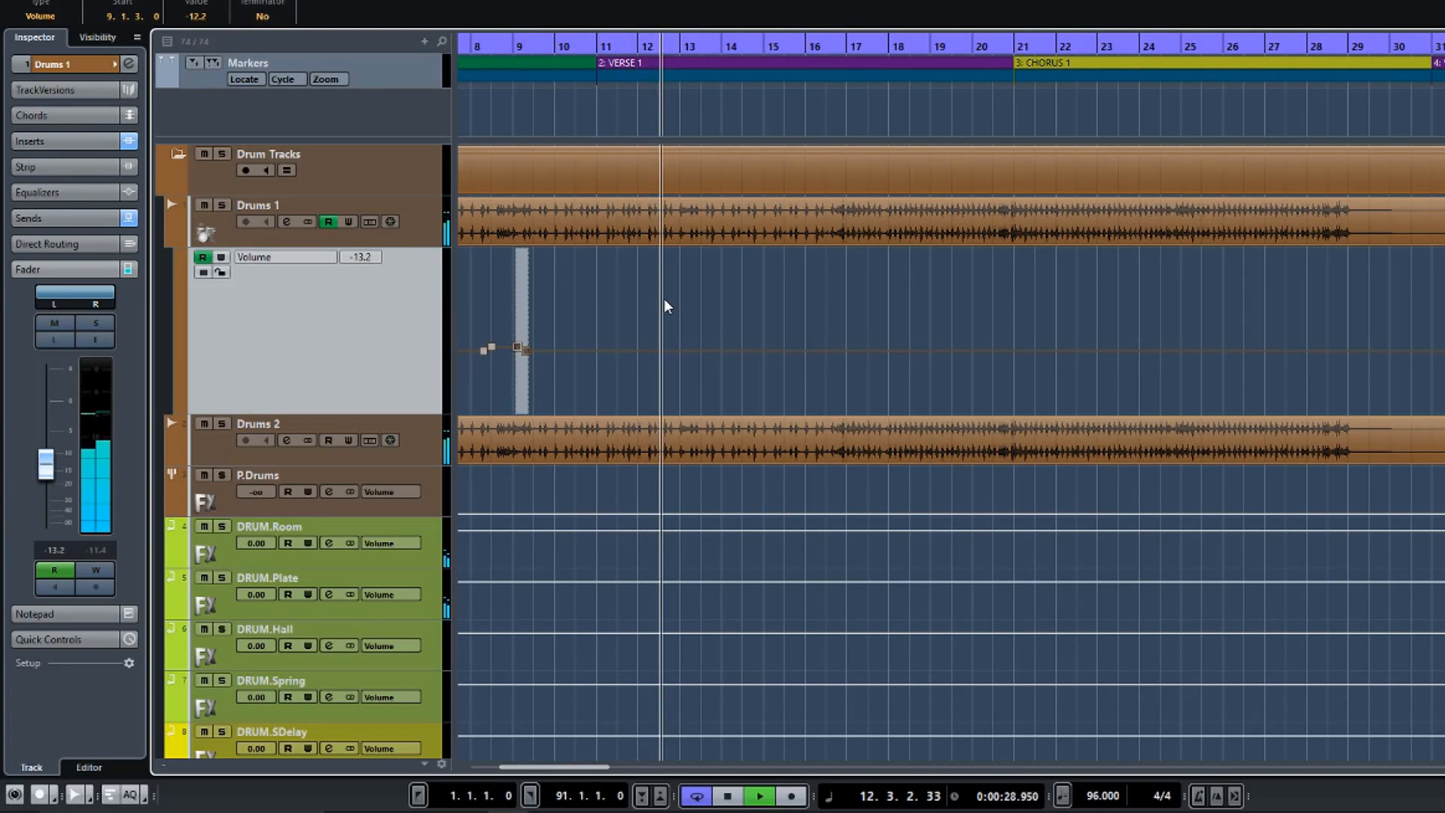
key("space")
Add Drums 1 volume automation points between about 16.3 and 17.1, raise the inner section to -11.6, and play it back.
left_click(829, 350)
left_click(847, 350)
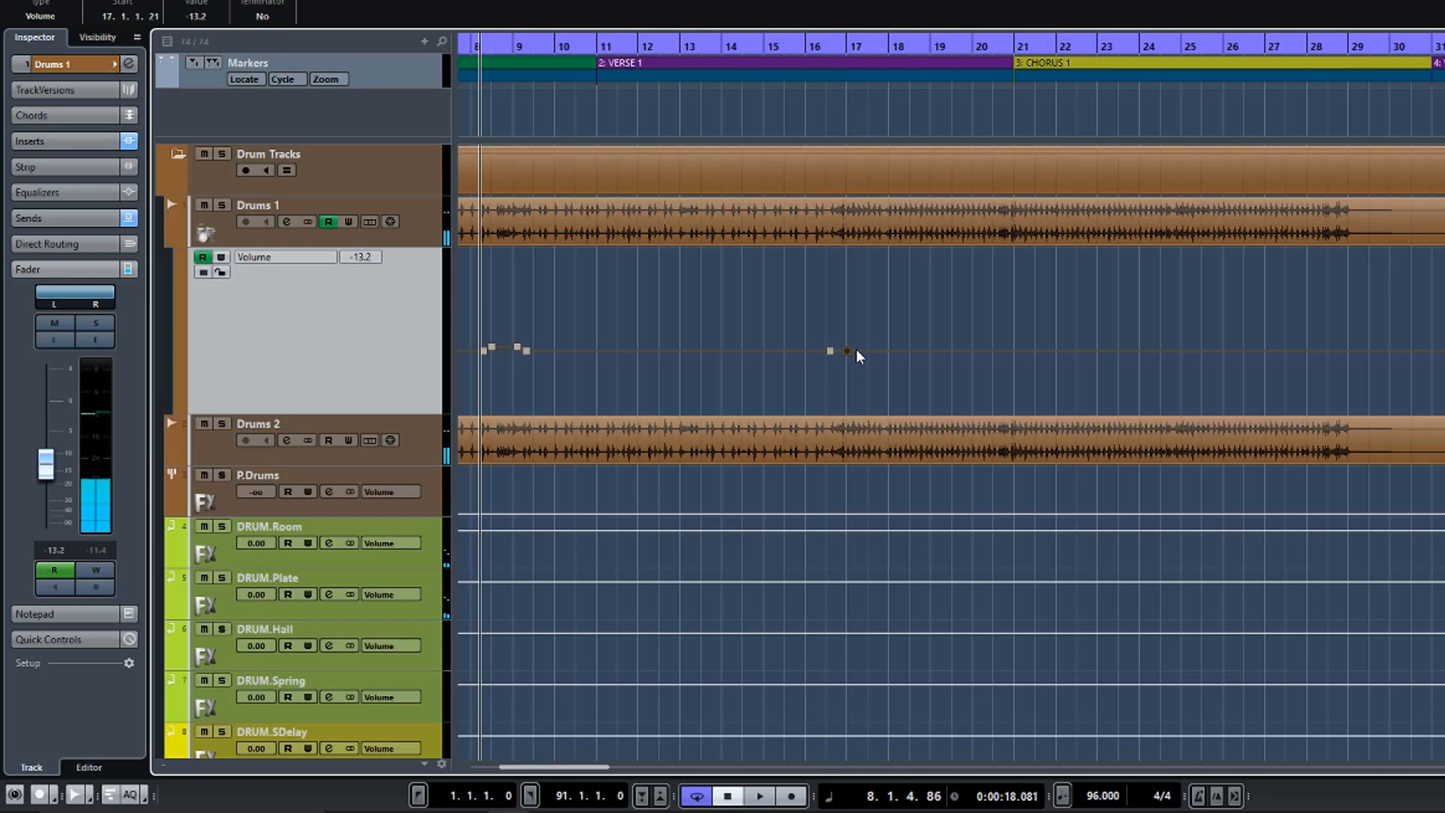
left_click(819, 350)
left_click_drag(827, 343, 848, 359)
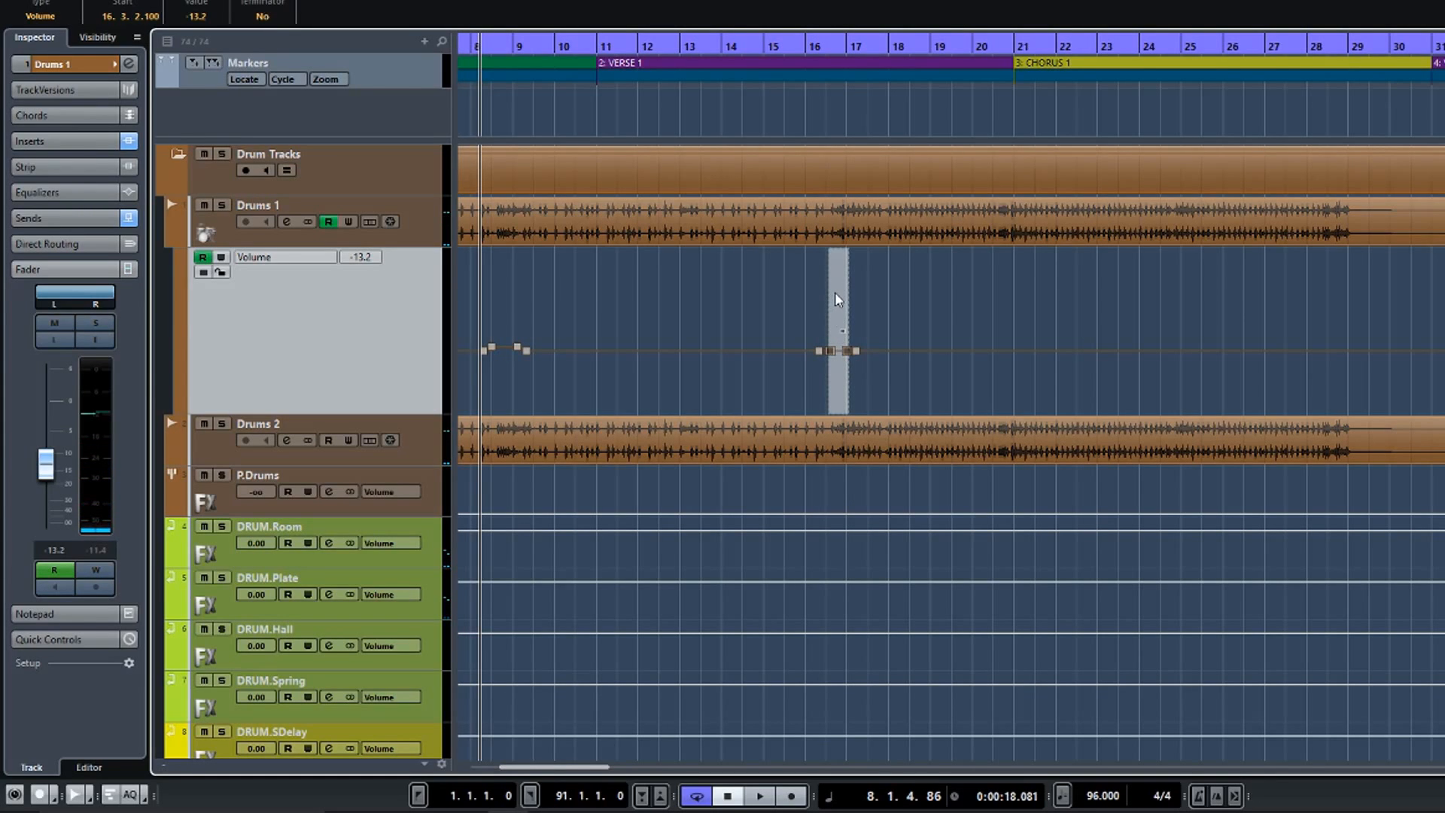
left_click_drag(838, 254, 838, 249)
left_click(799, 133)
key("space")
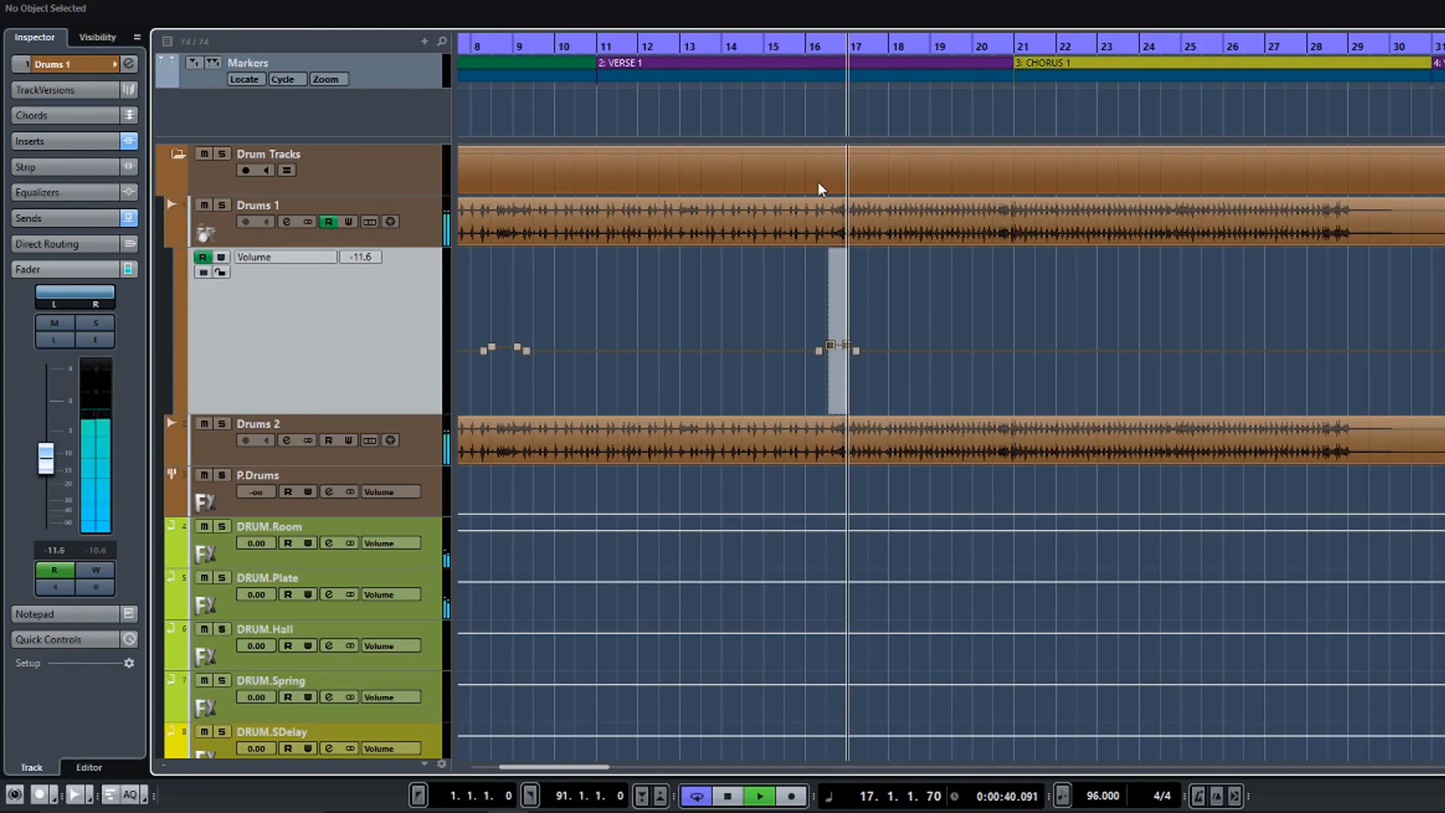
key("space")
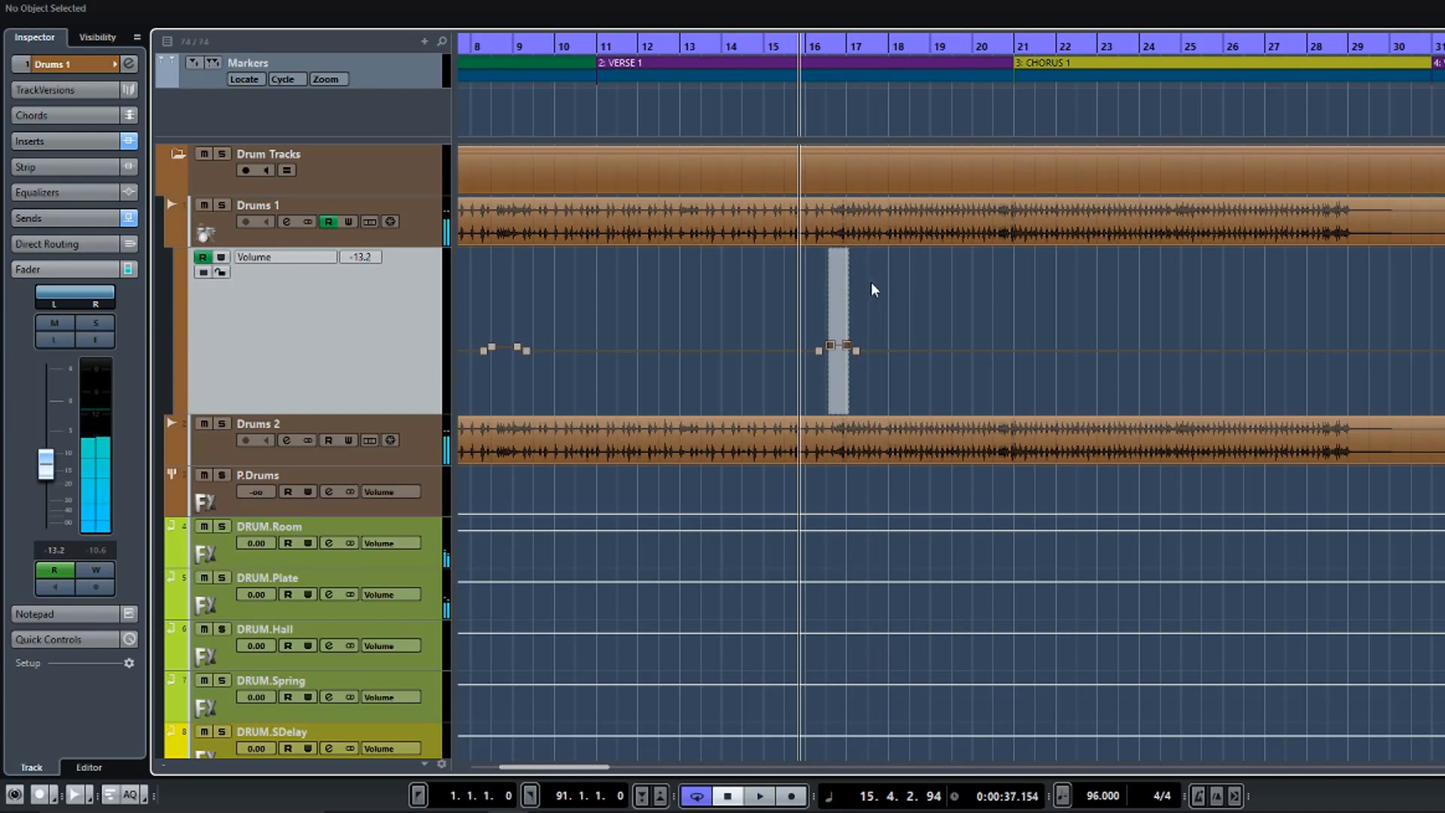
Examine the Drums 1 and Drums 2 waveforms across the whole song for further passages to automate.
key("g")
key("g")
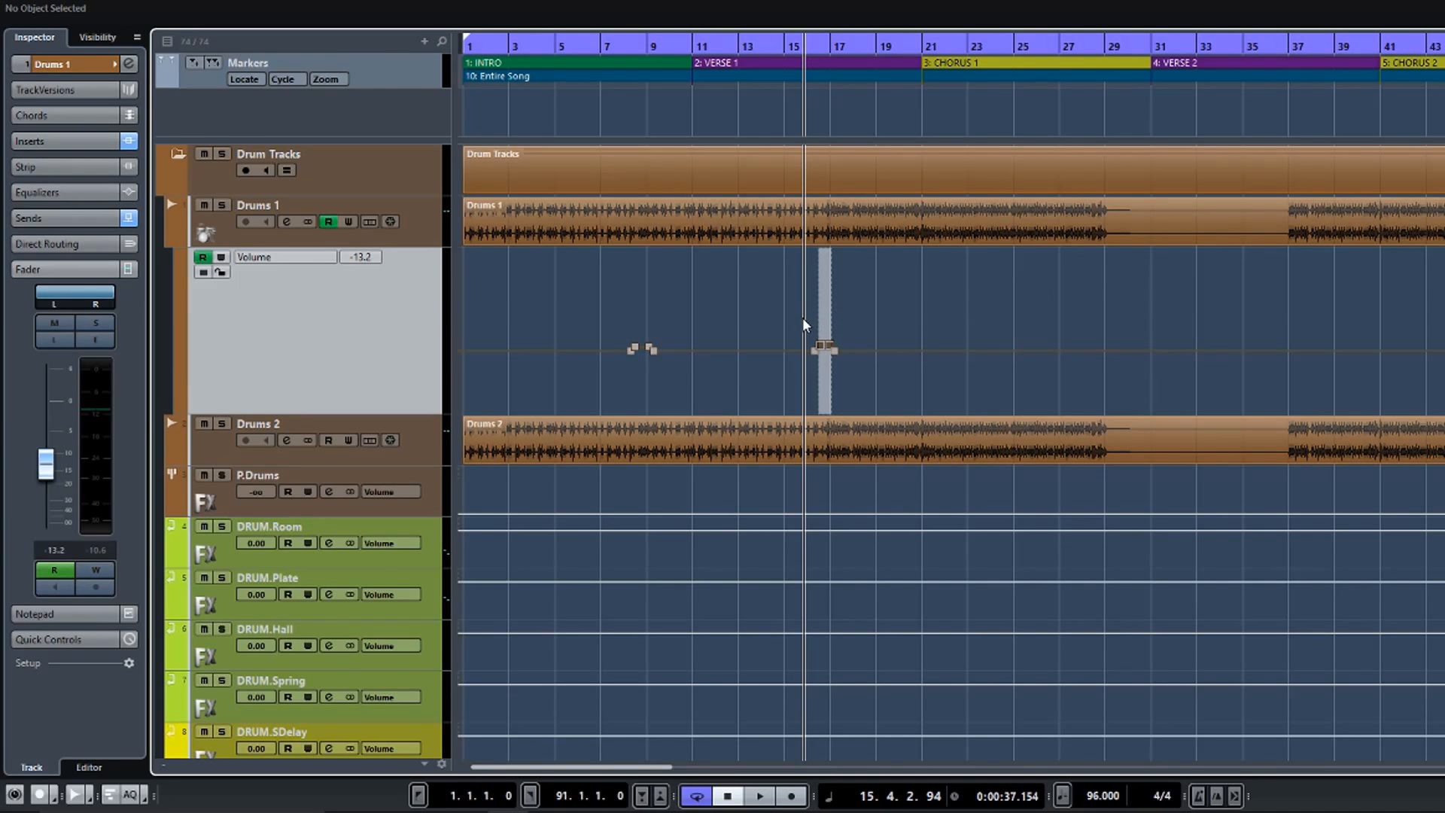
scroll(813, 313, "up", 5, "ctrl")
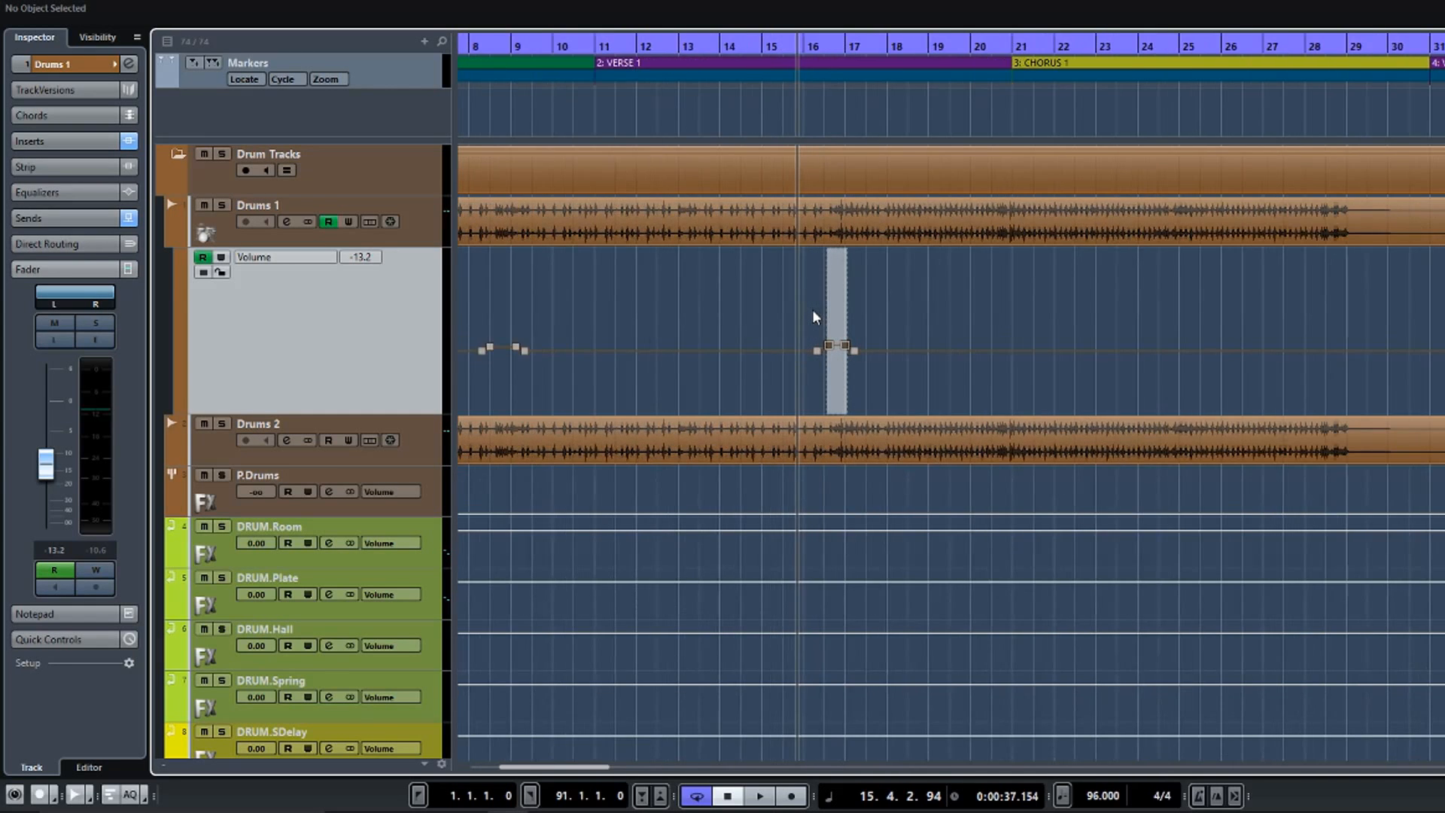
scroll(813, 316, "down", 3, "ctrl")
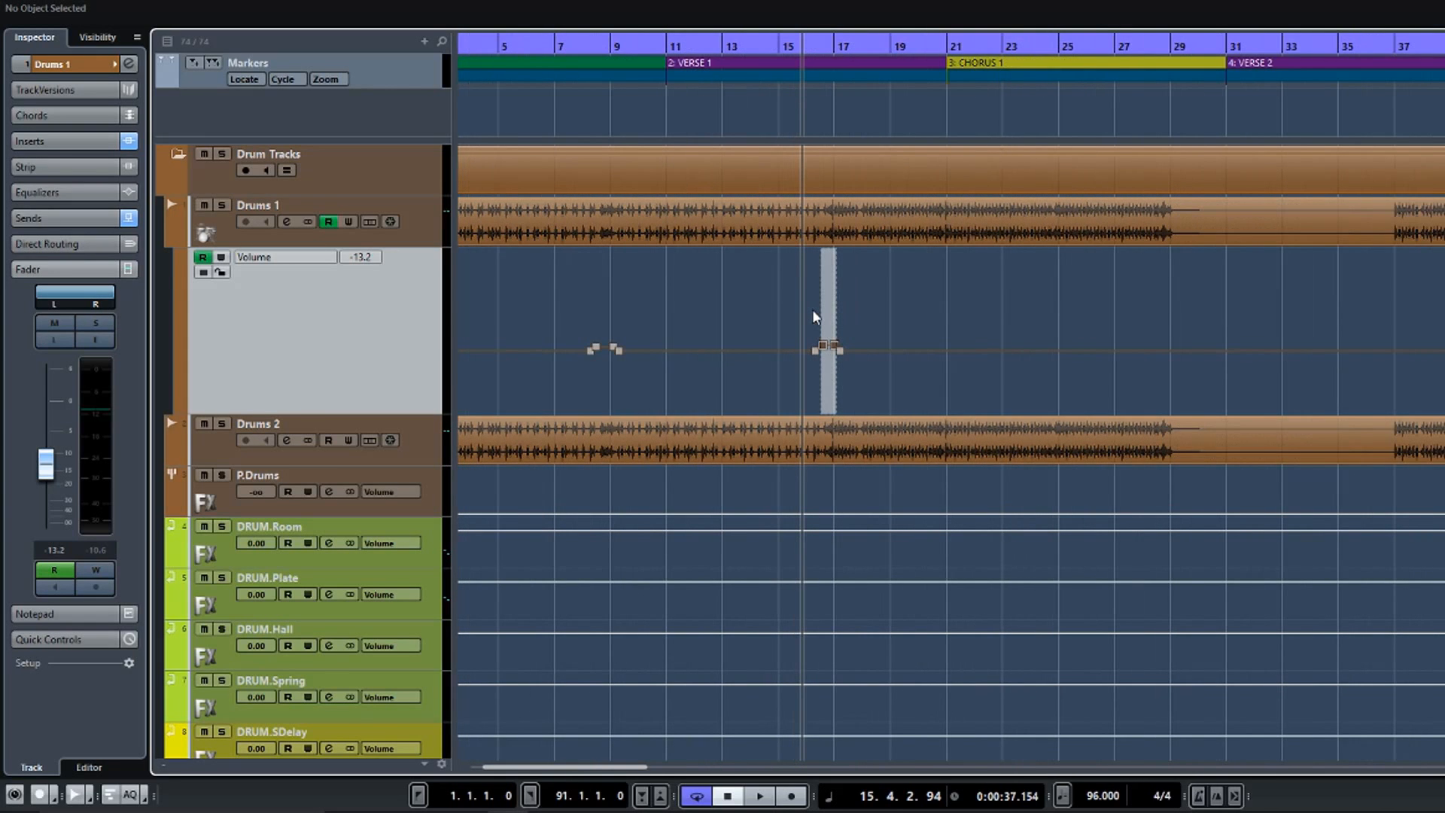
scroll(813, 315, "down", 2, "ctrl")
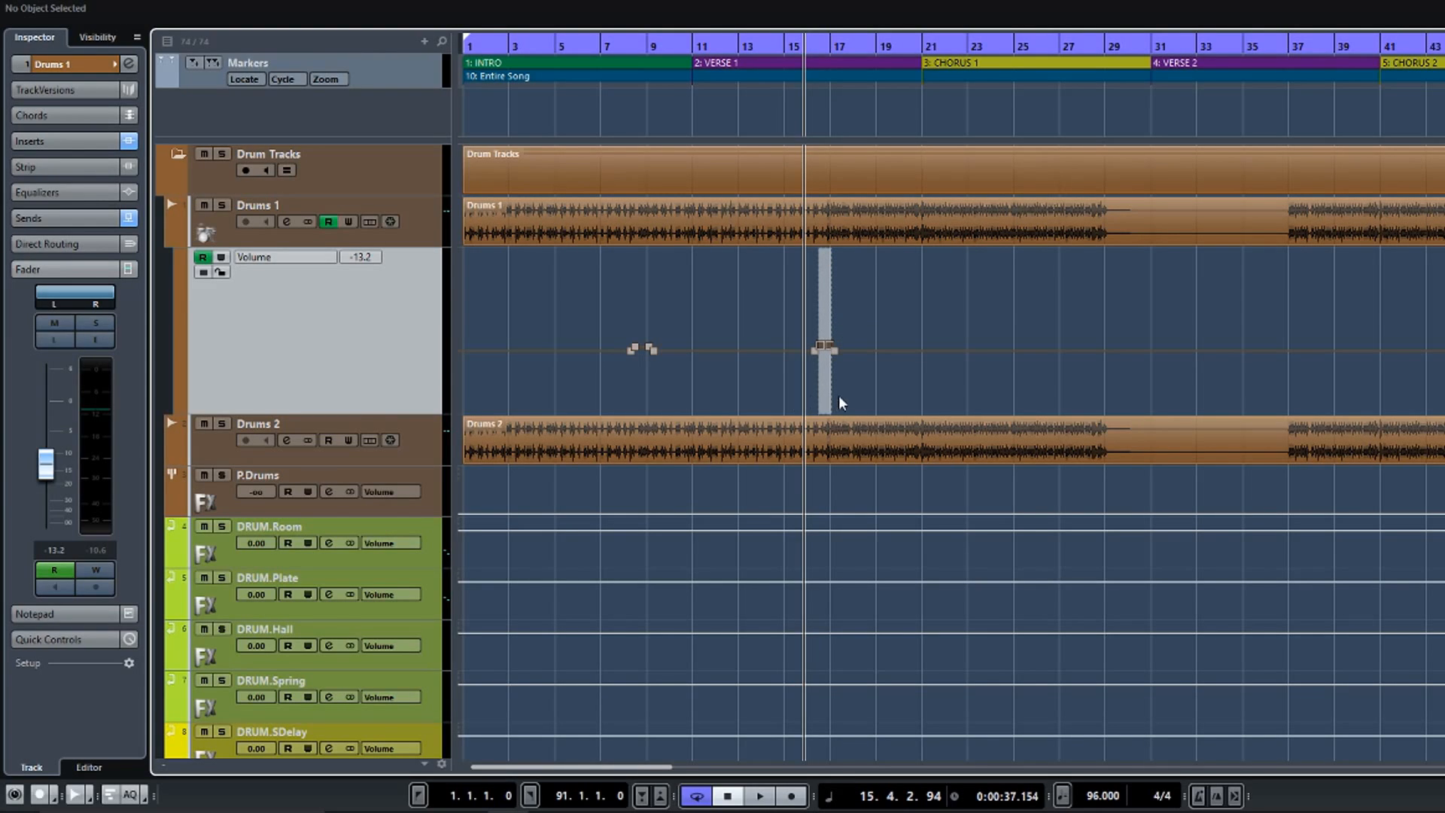
scroll(1422, 350, "right", 10)
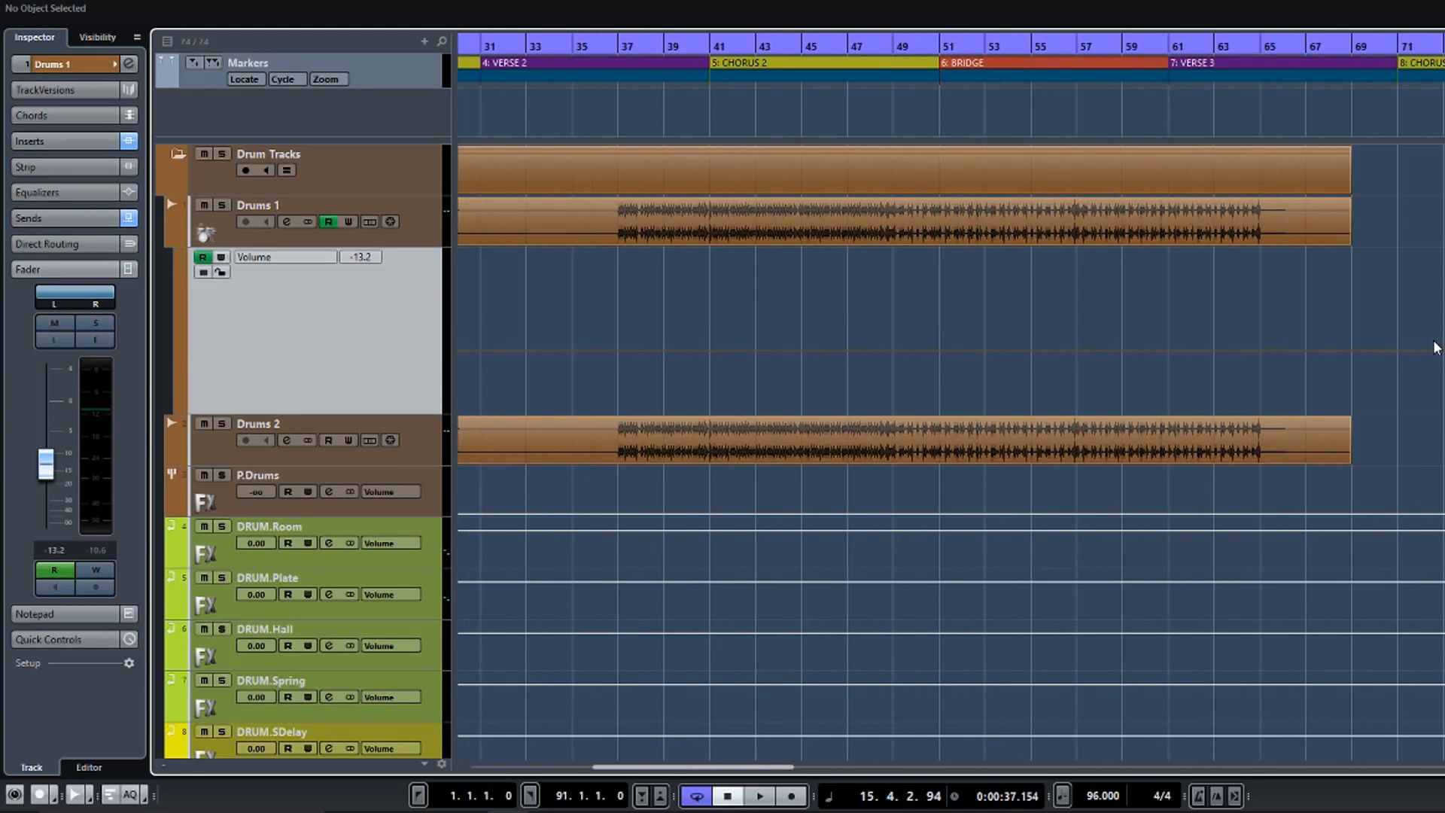
scroll(1433, 348, "left", 10)
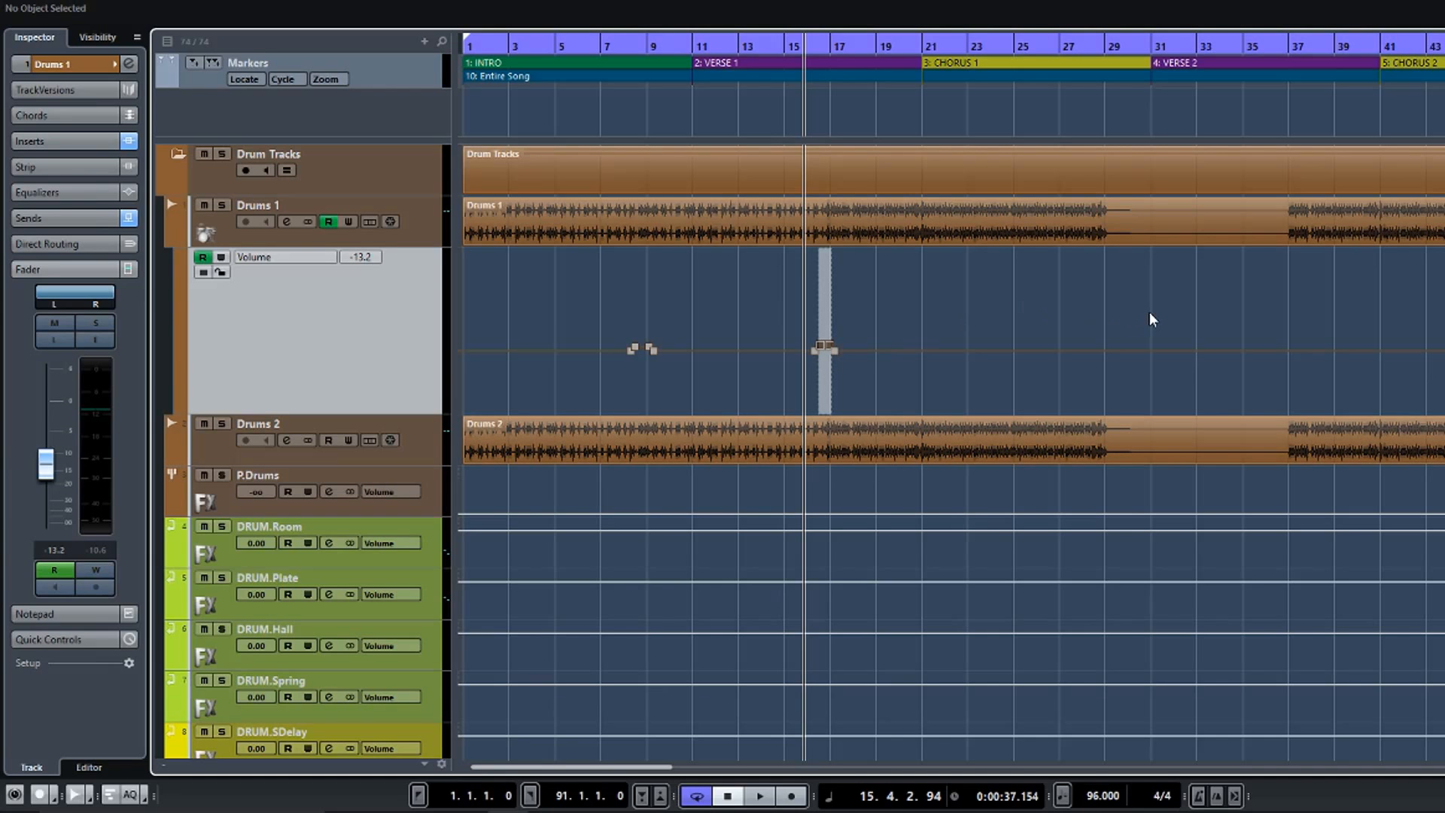
Hide the Drums 1 volume automation lane and collapse the Drum Tracks and Bass Tracks folders.
left_click(174, 237)
left_click(179, 153)
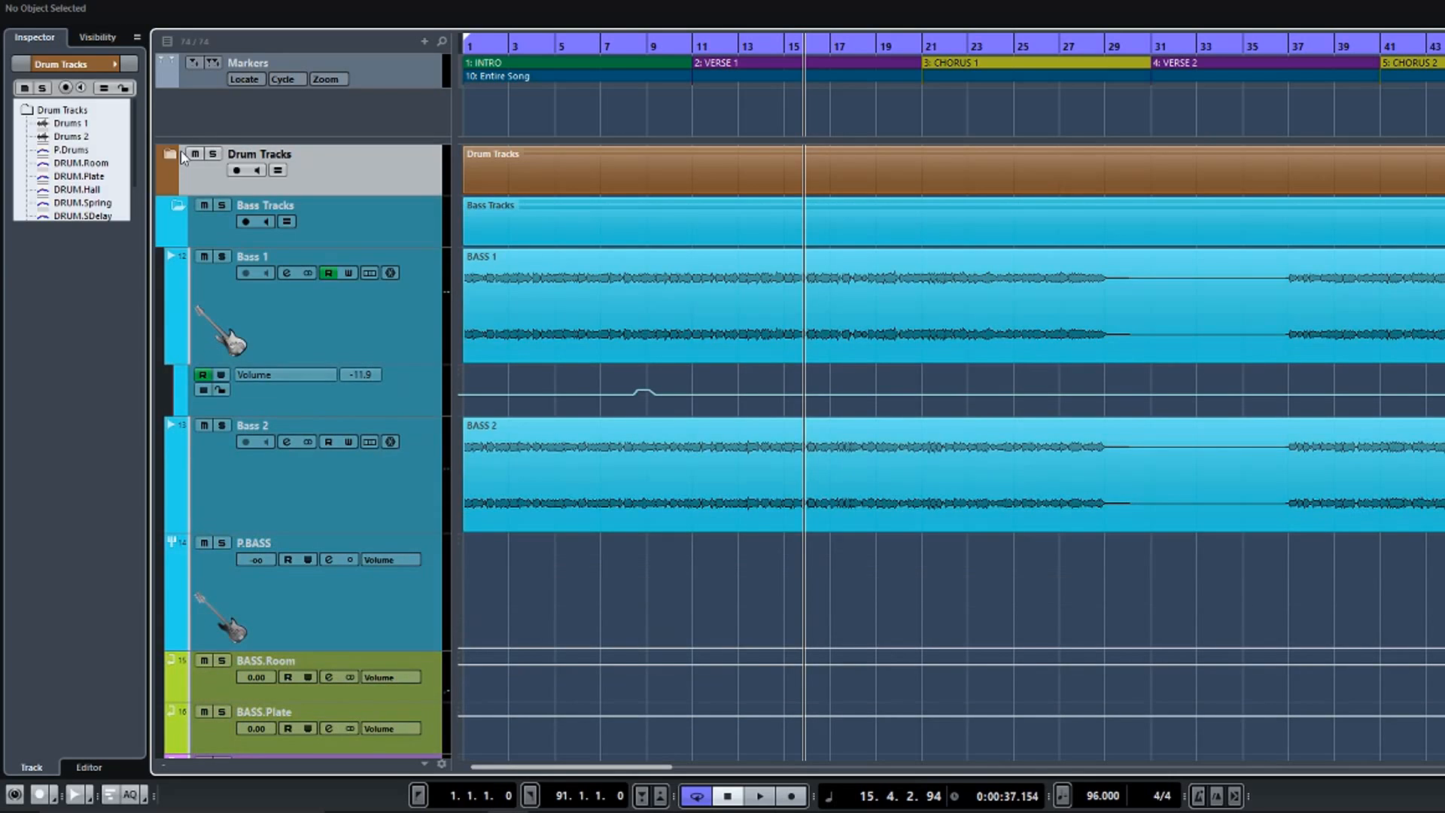
left_click(178, 206)
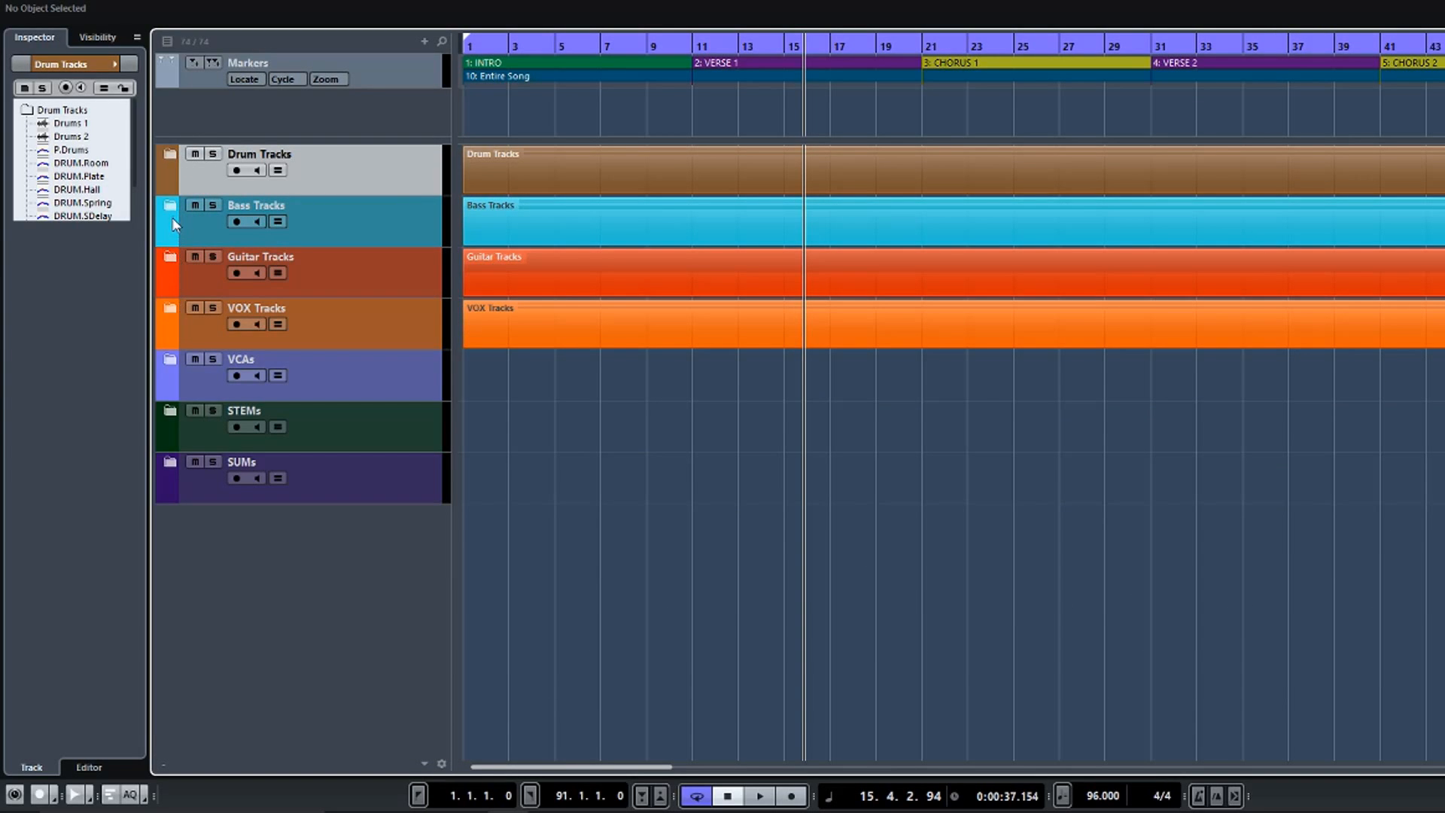
Examine the acoustic, lead and rhythm guitar tracks with their volume and mute automation across the whole song.
left_click(173, 256)
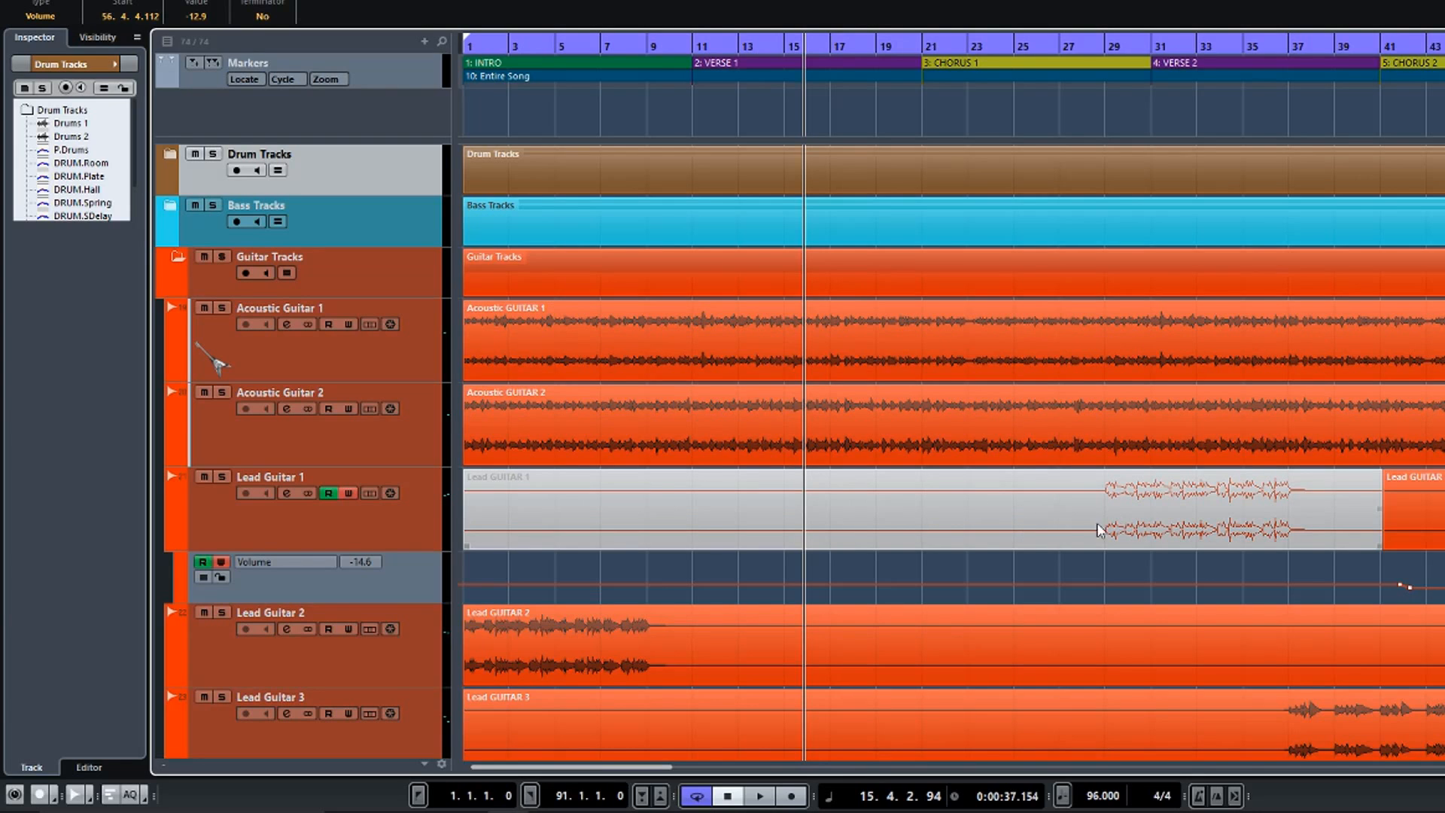
scroll(1110, 499, "right", 3)
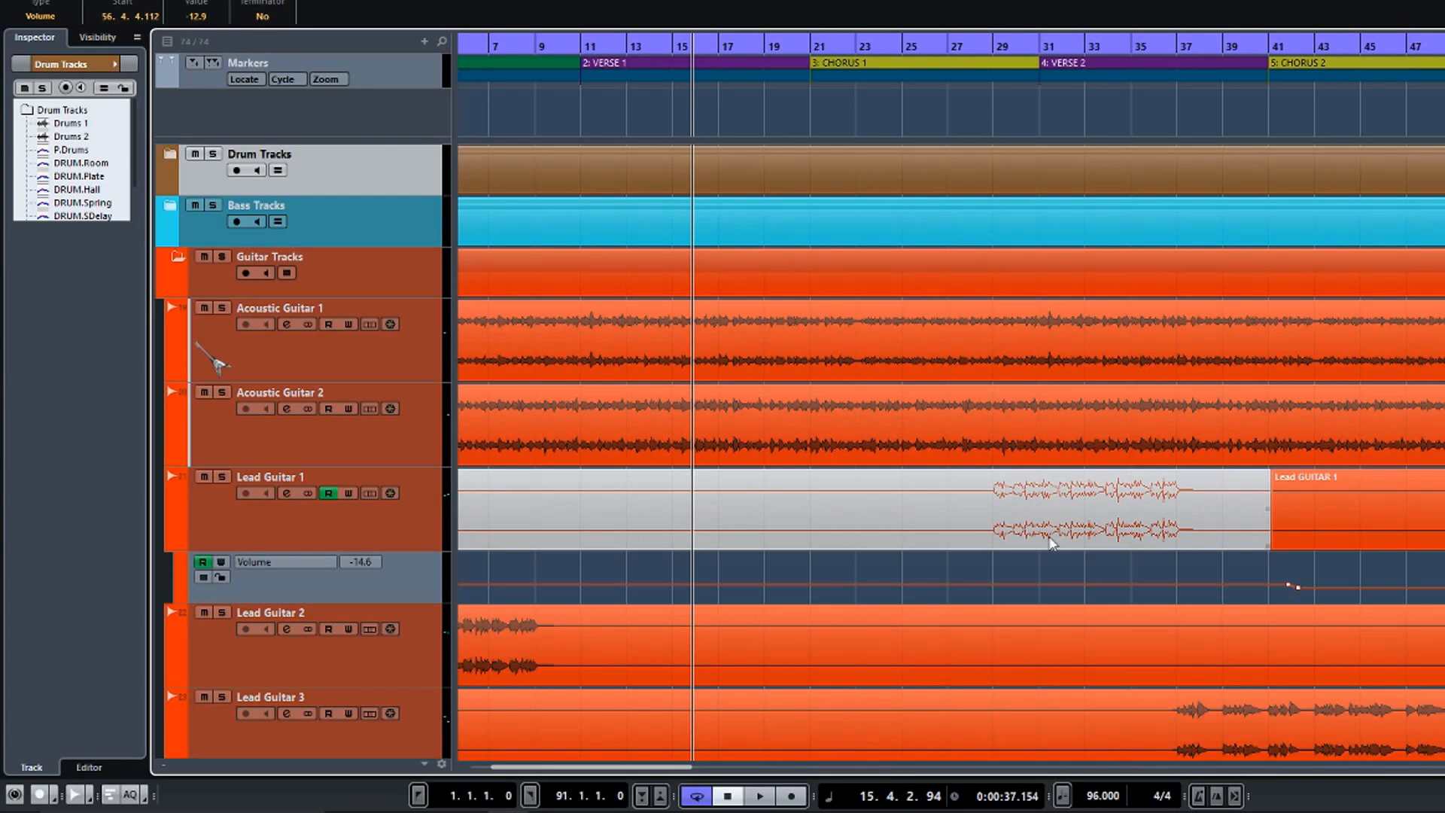
key("shift+f")
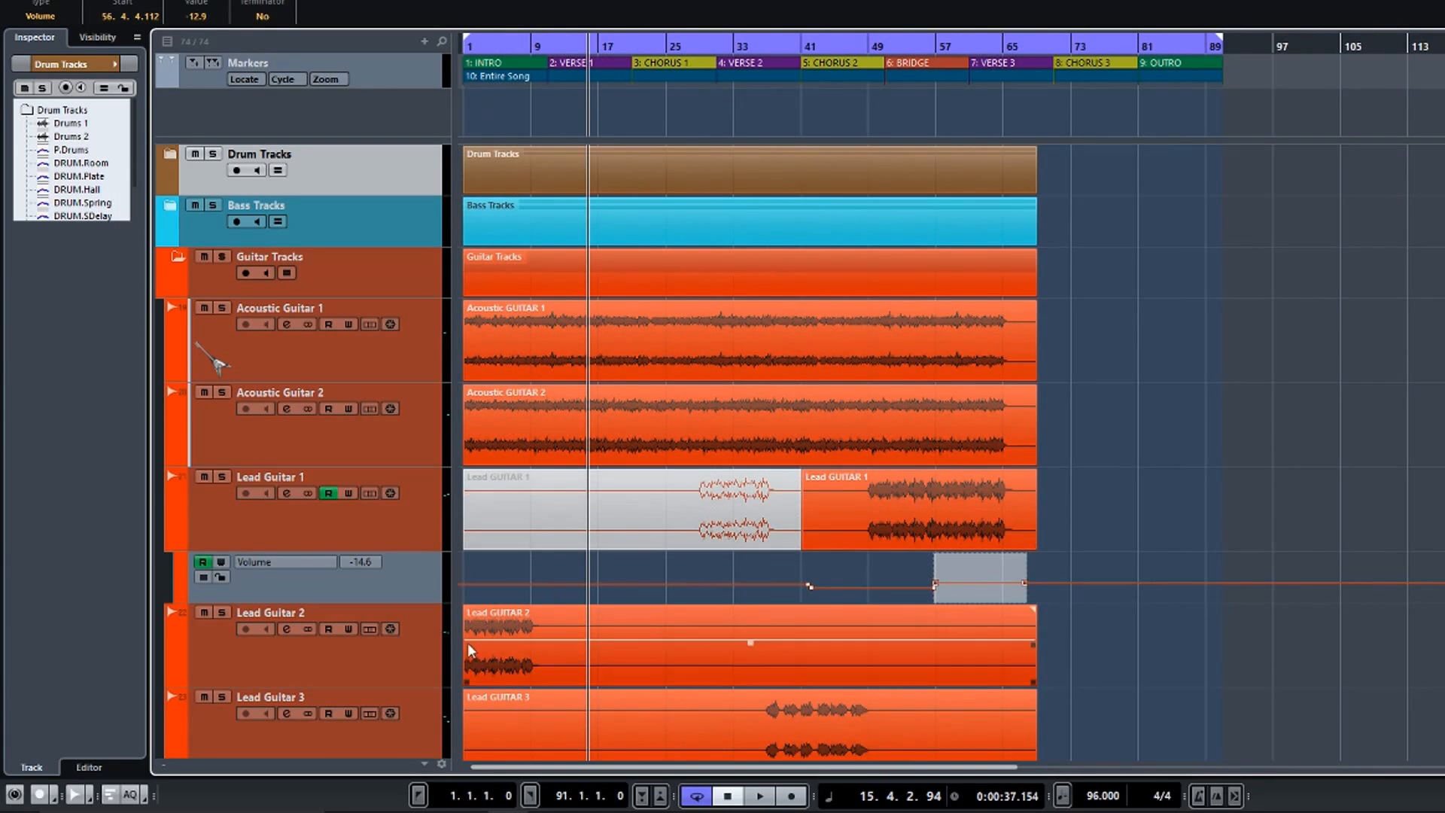
scroll(734, 476, "down", 5)
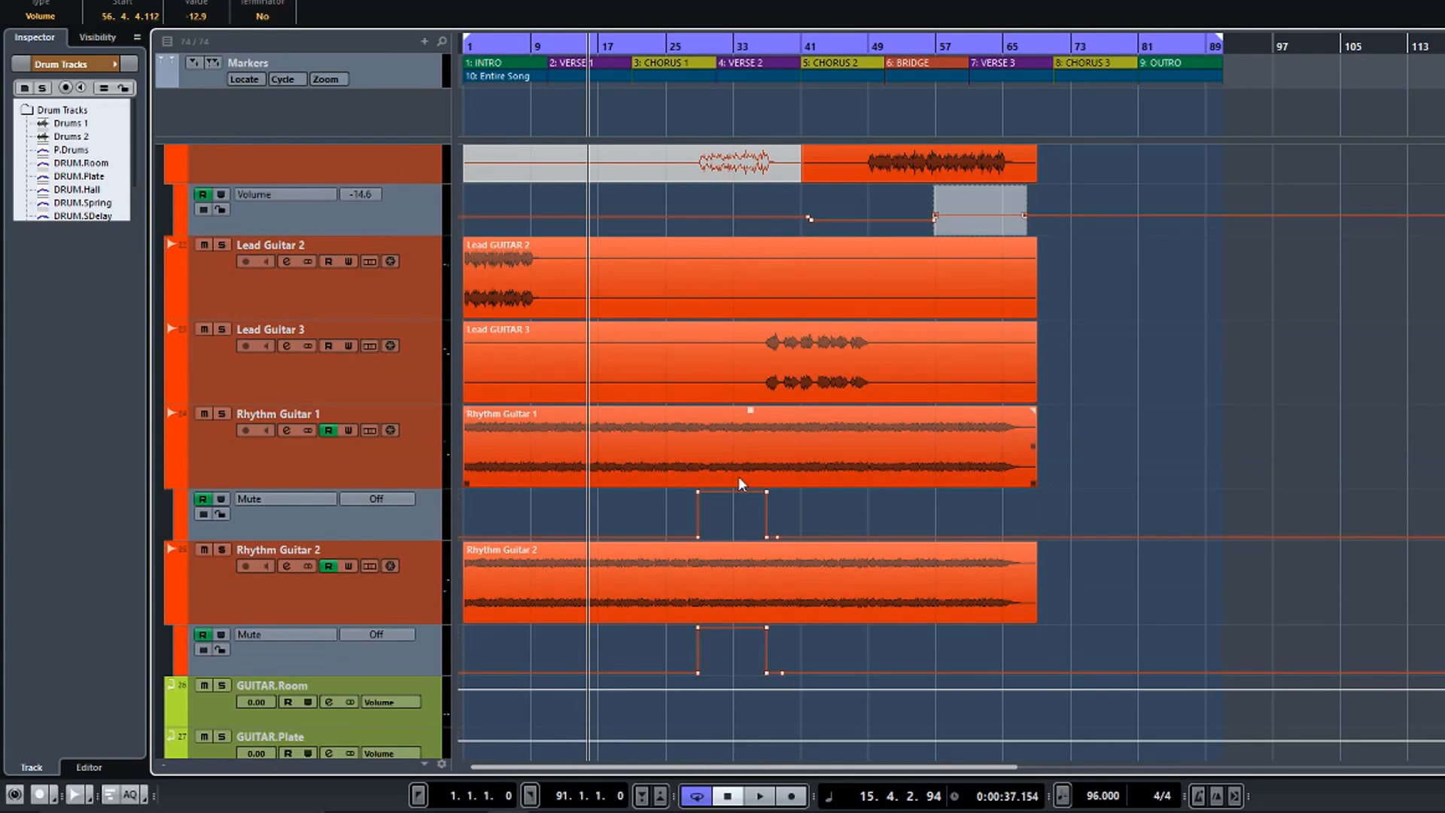
scroll(738, 481, "up", 3)
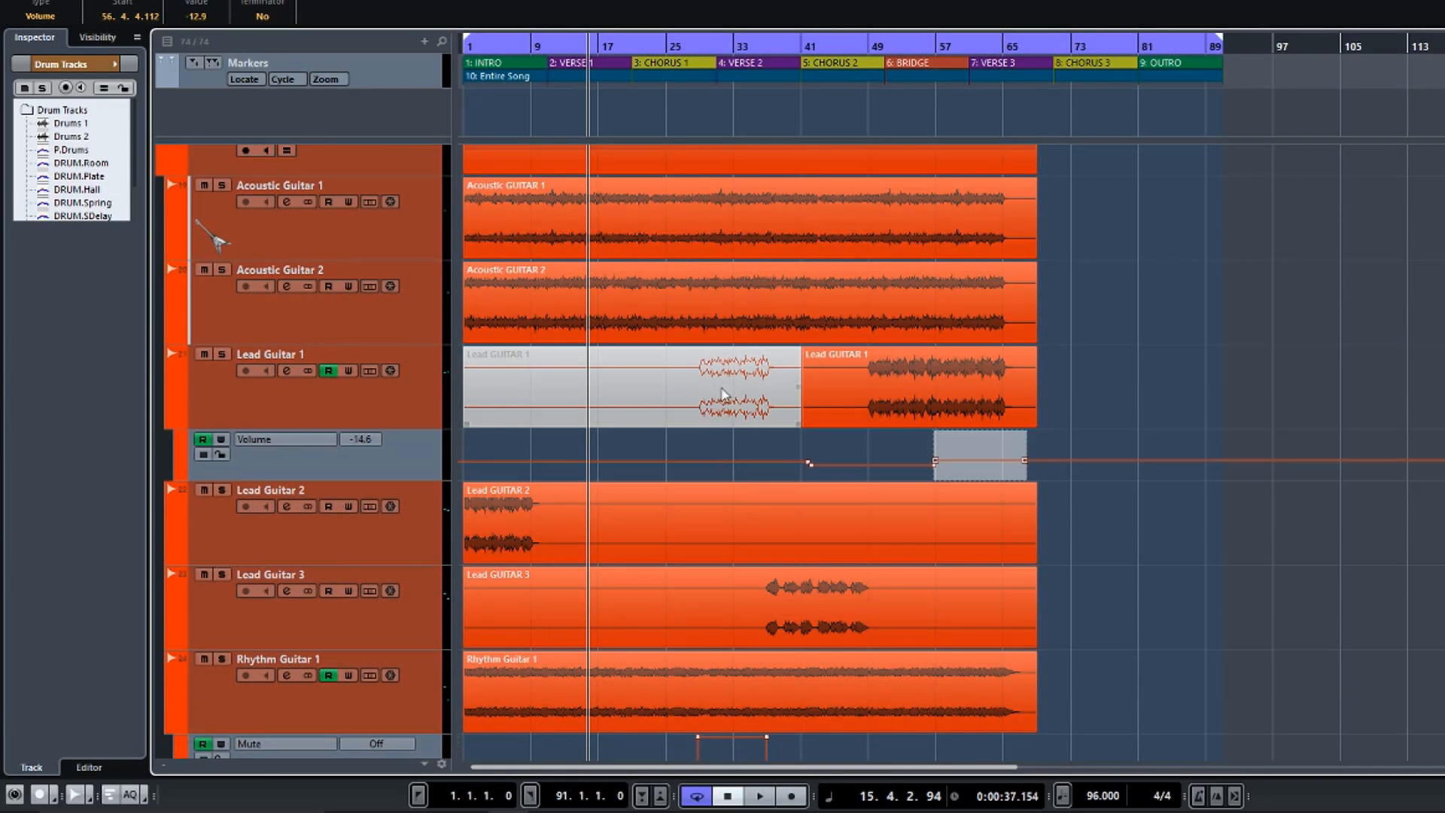
scroll(756, 385, "down", 3)
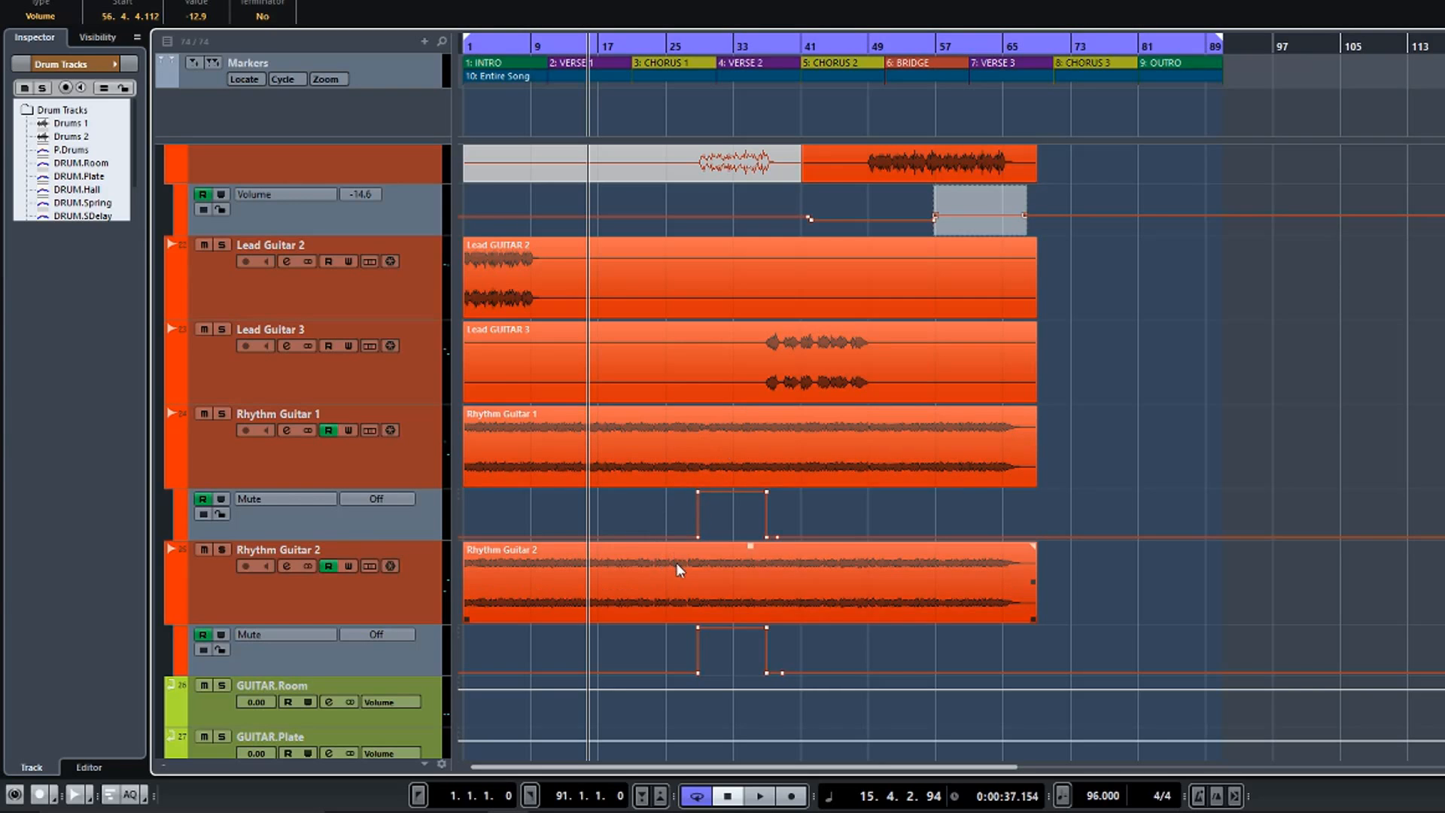
scroll(710, 337, "up", 5)
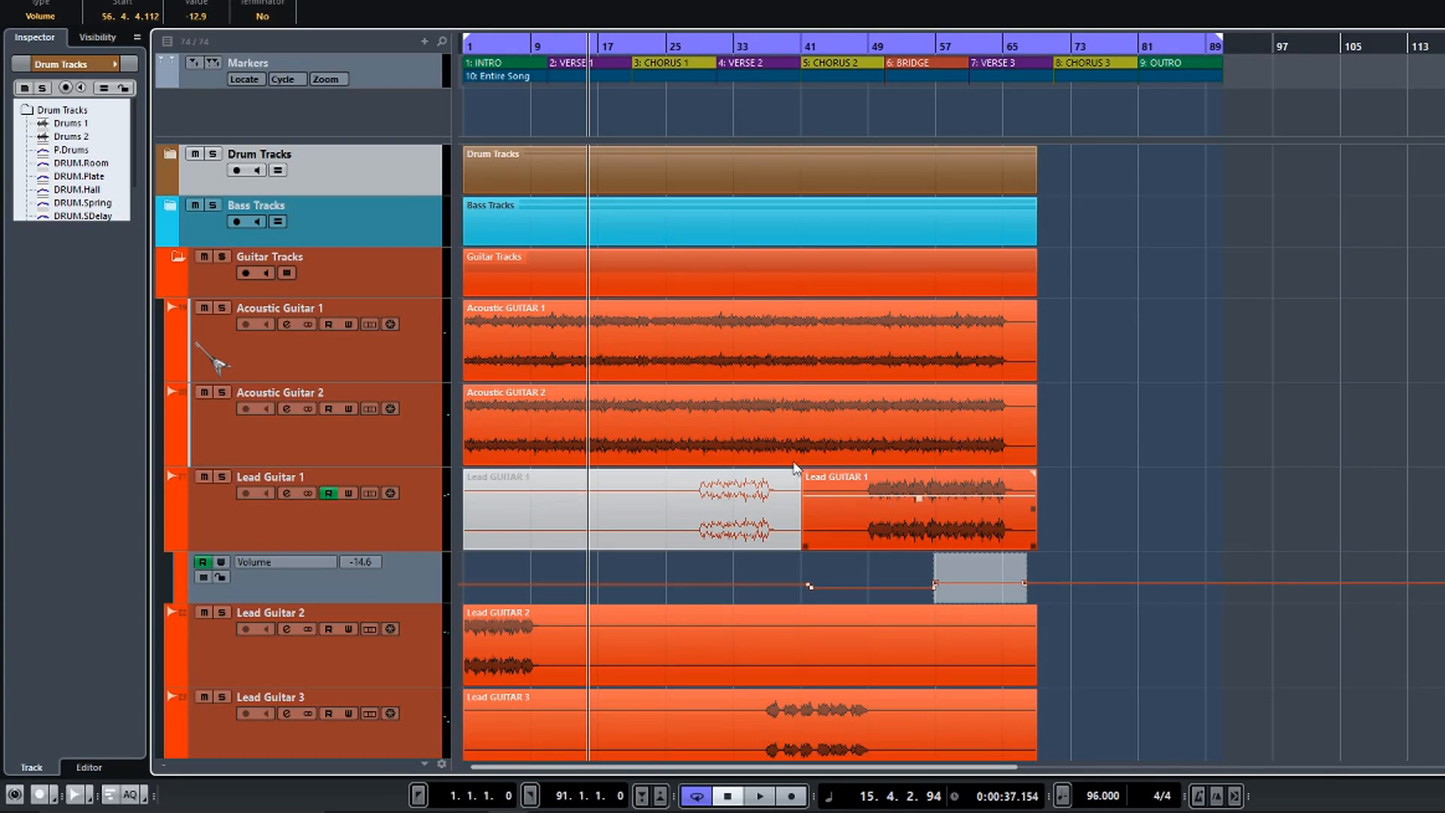
scroll(735, 391, "down", 5)
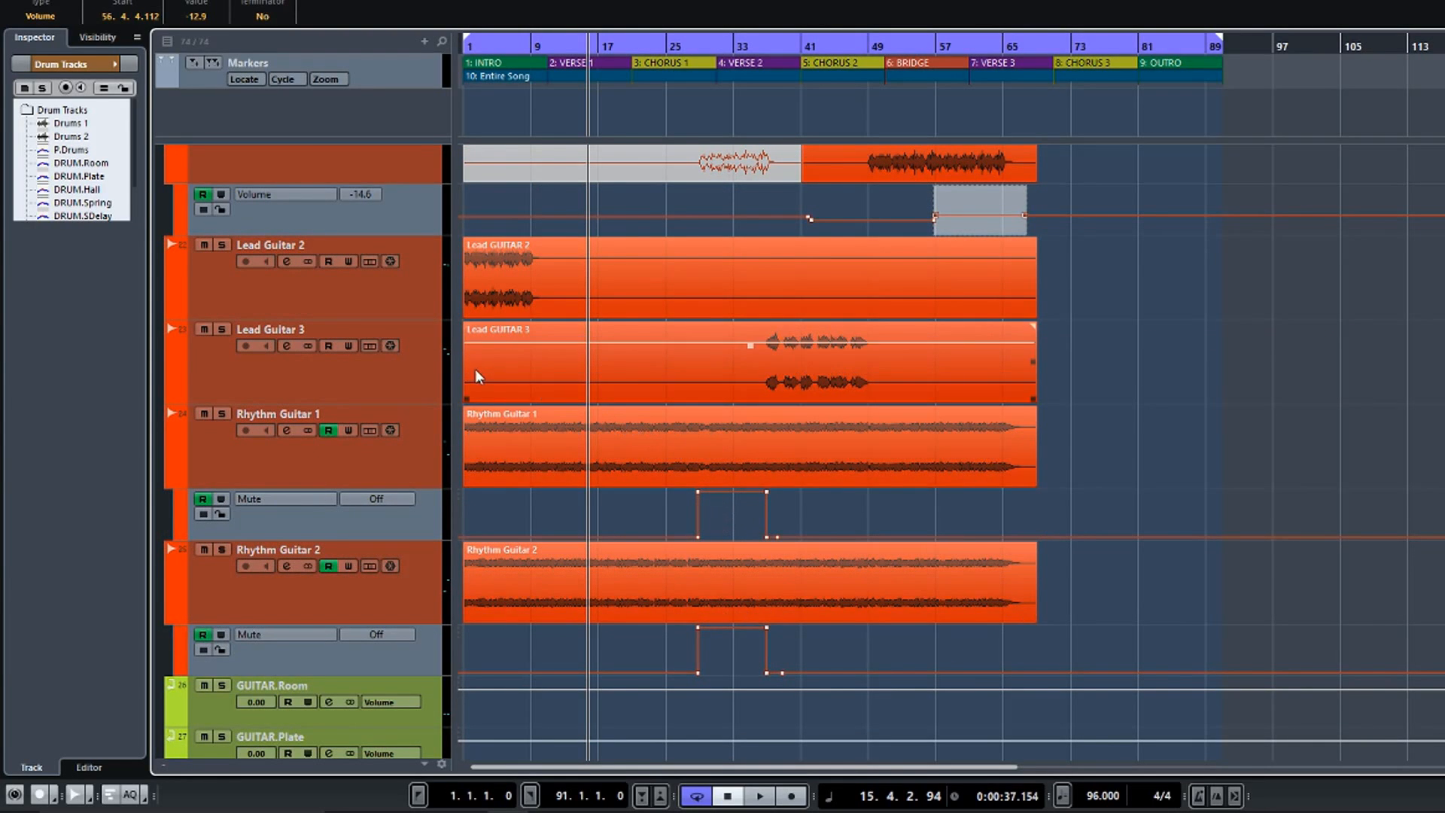
scroll(666, 381, "up", 2)
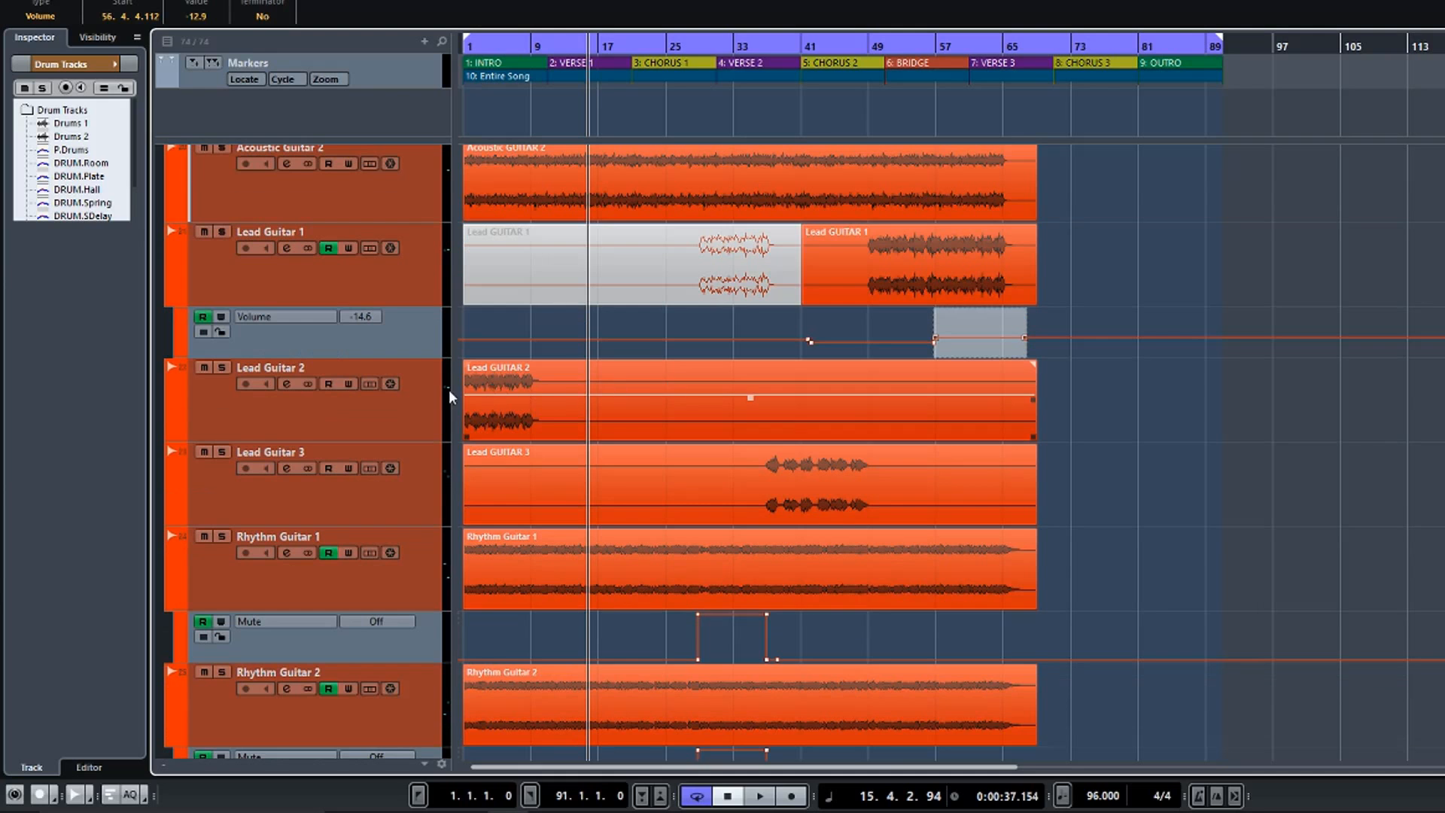
left_click(173, 434)
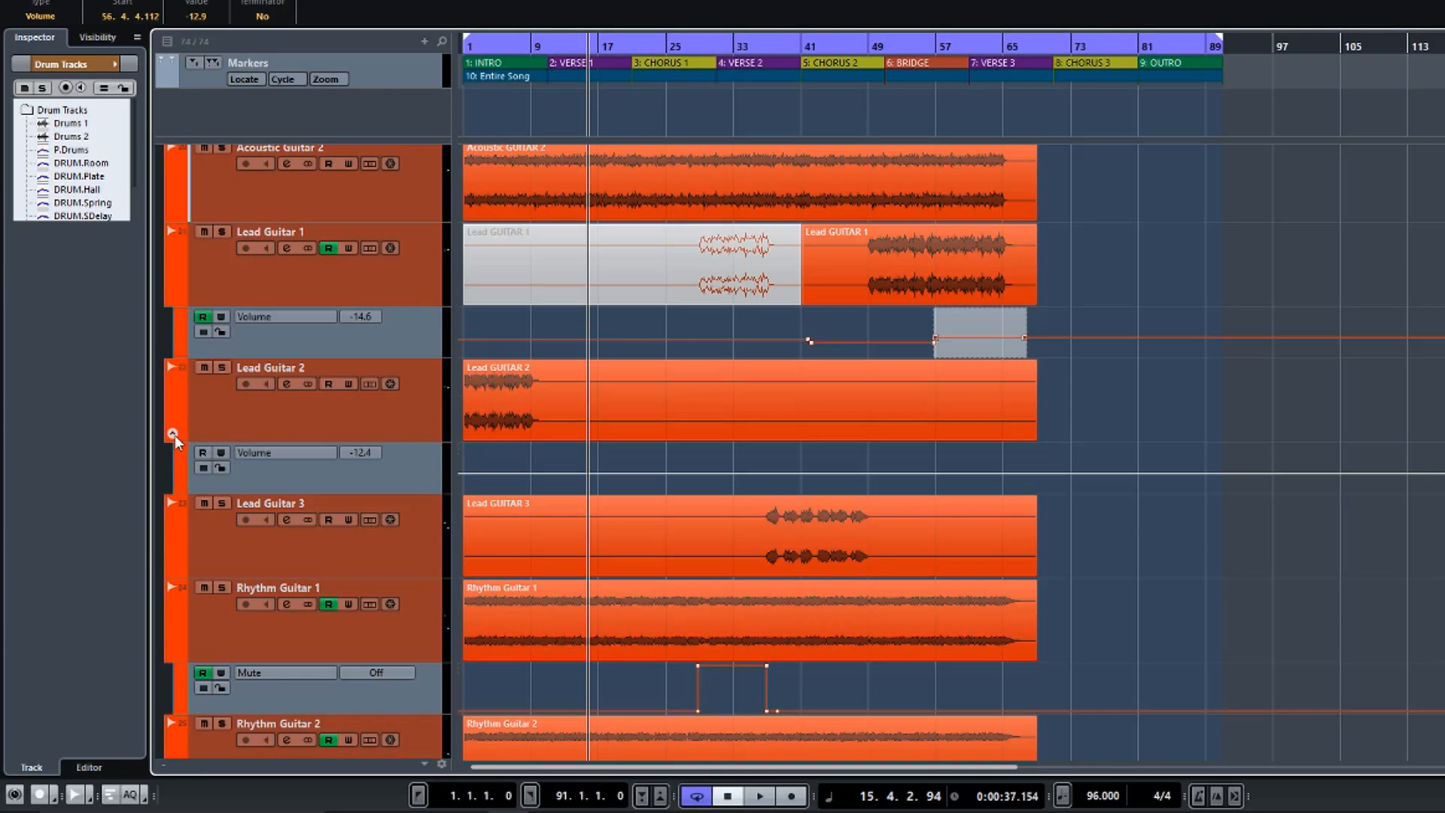
left_click(173, 436)
Hide the Lead Guitar 1 volume automation lane and collapse the Guitar Tracks folder.
scroll(847, 363, "up", 2)
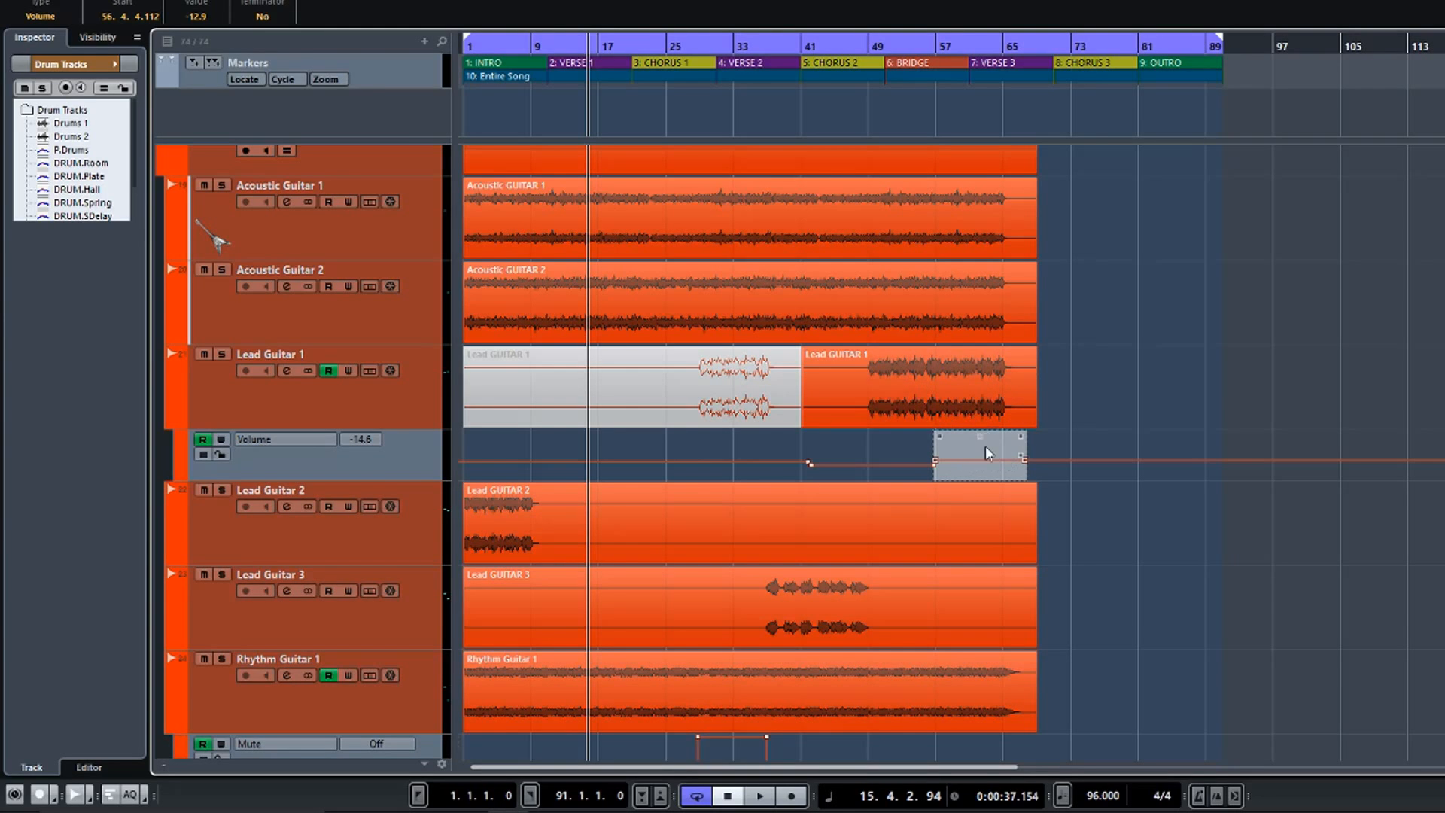
left_click(171, 422)
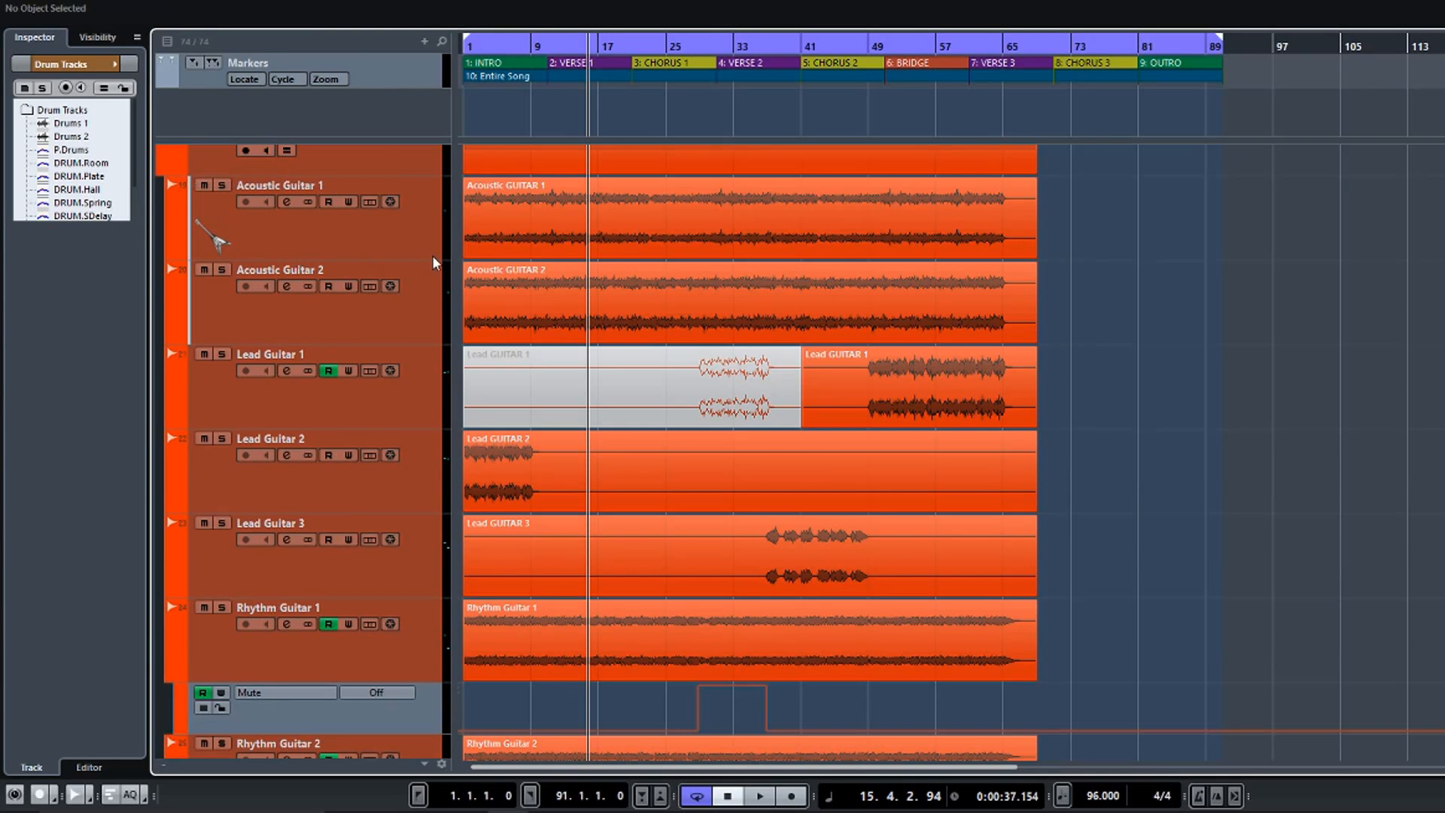
scroll(432, 255, "up", 2)
left_click(177, 257)
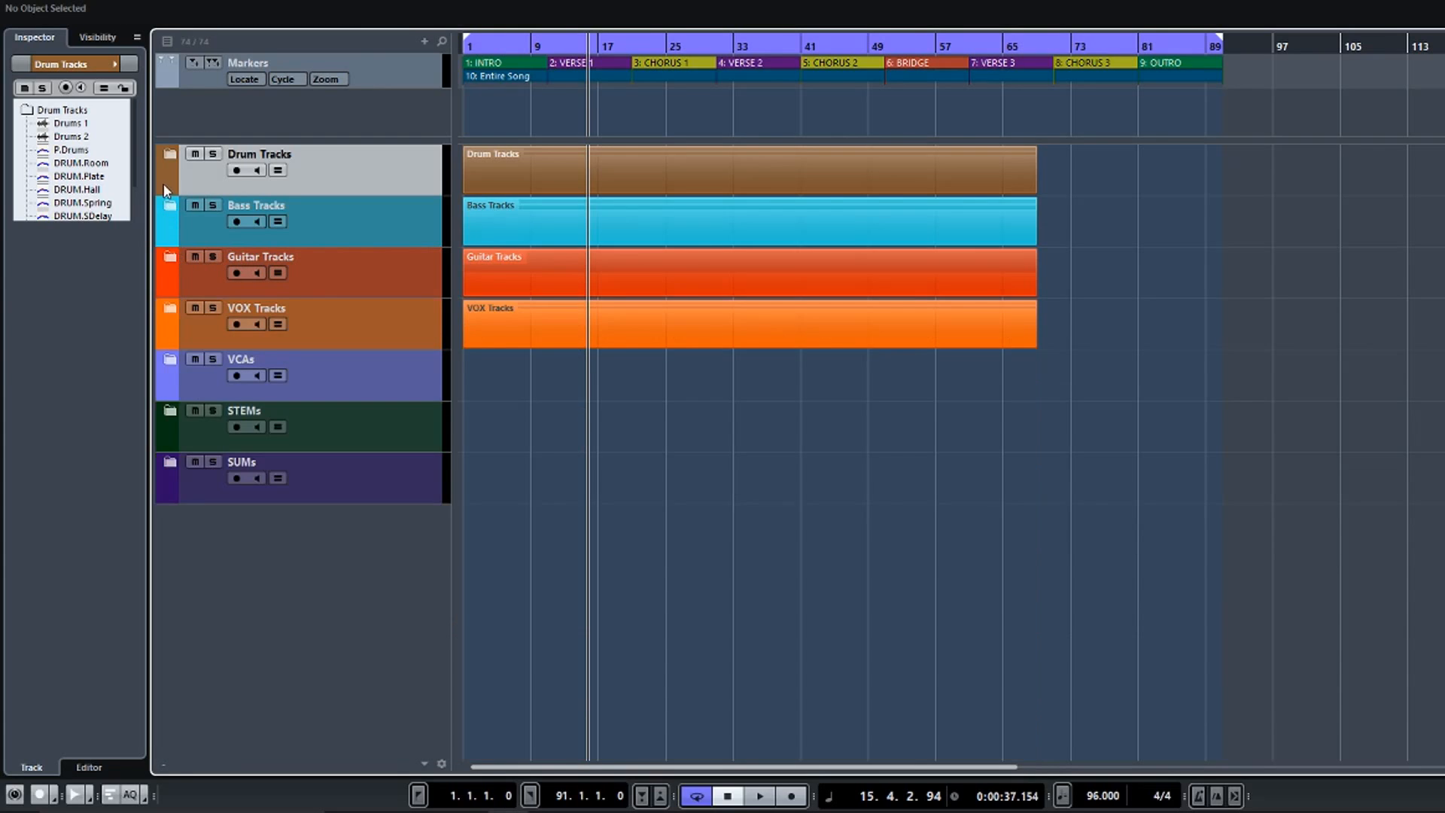
Review the Drums 1 volume automation over the full song and collapse the Drum Tracks folder again.
left_click(171, 156)
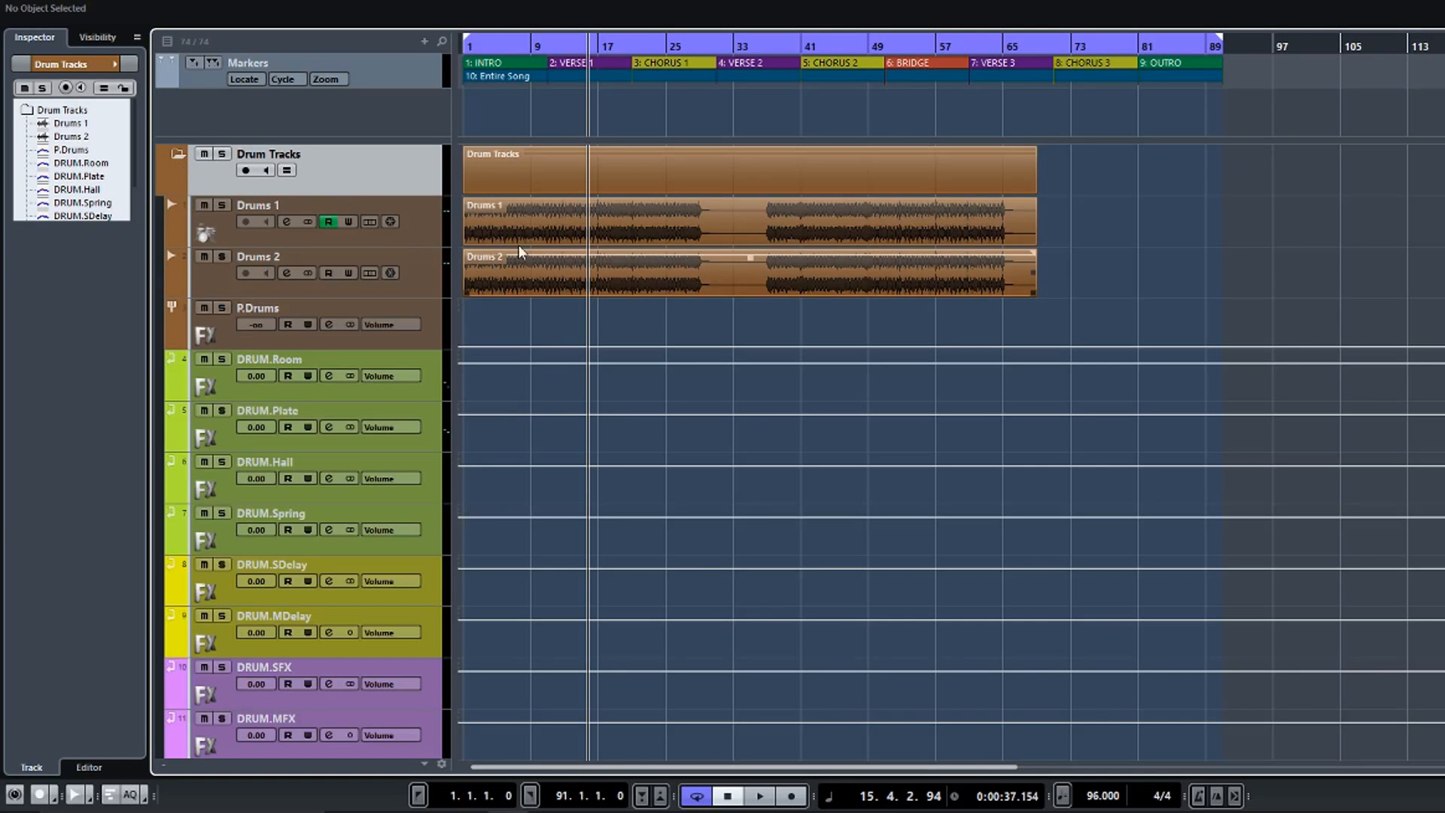
left_click(176, 243)
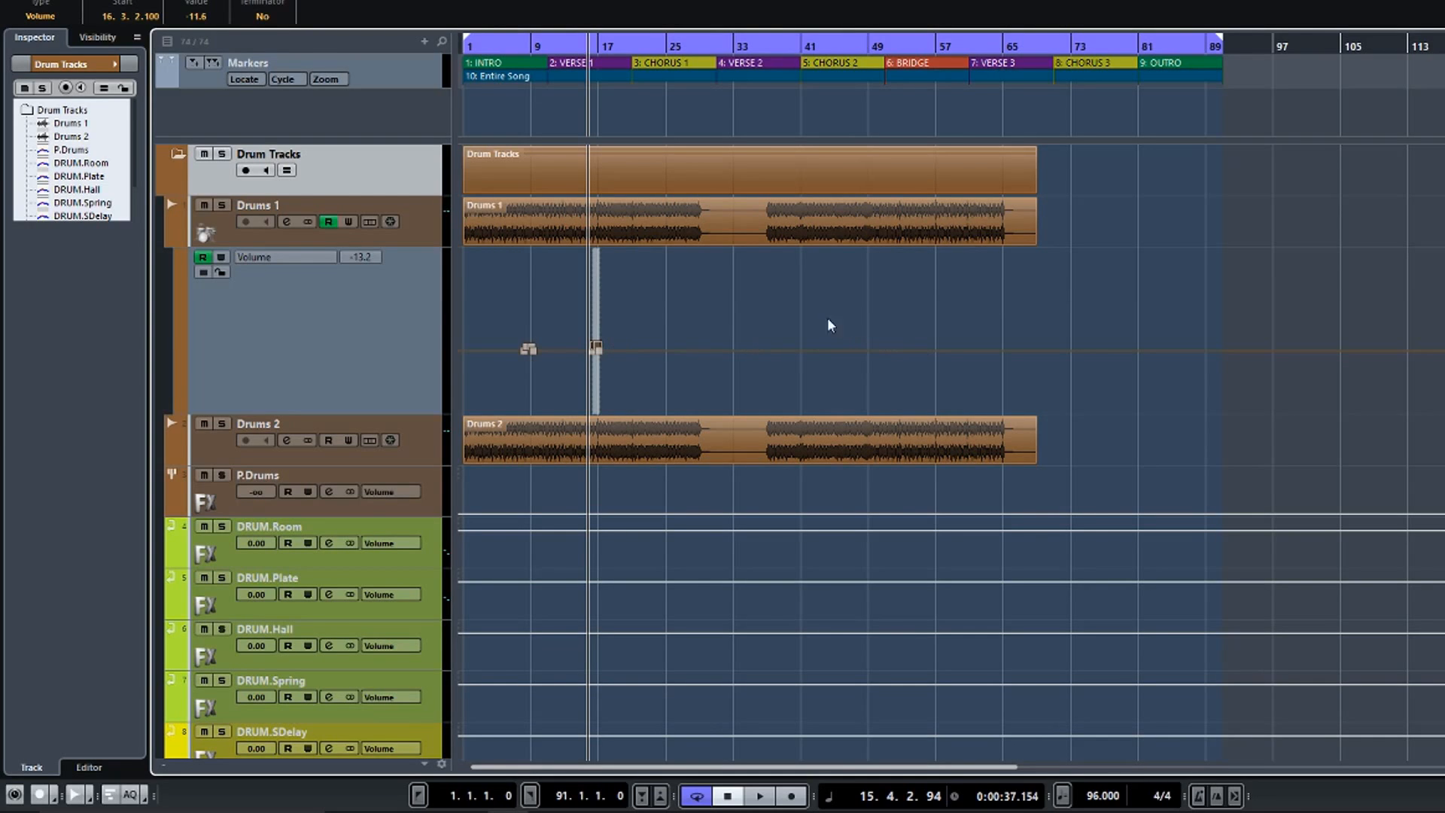
left_click(172, 238)
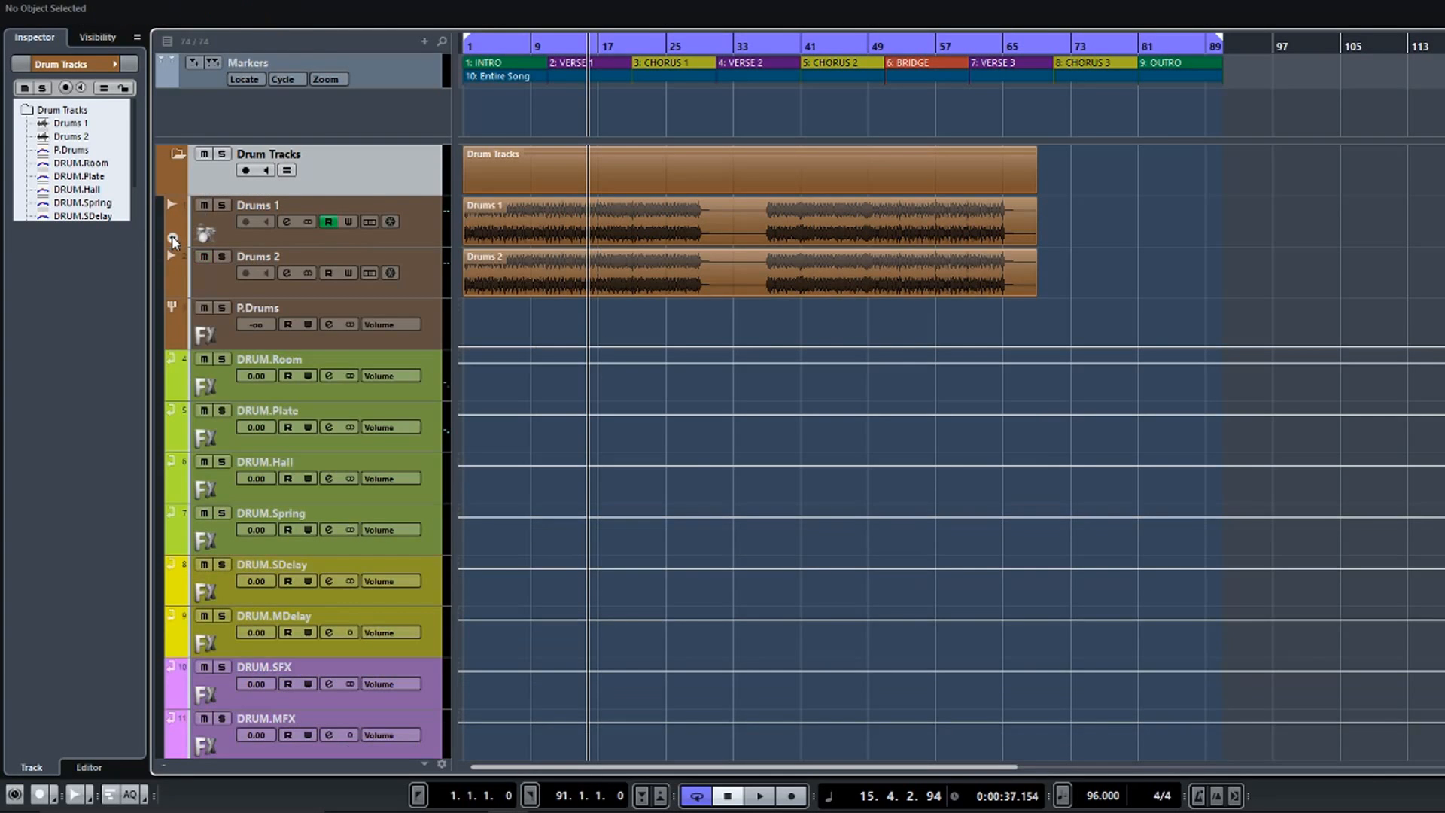
left_click(176, 155)
Hide the Bass 1 volume automation lane and collapse the Bass Tracks folder.
left_click(175, 215)
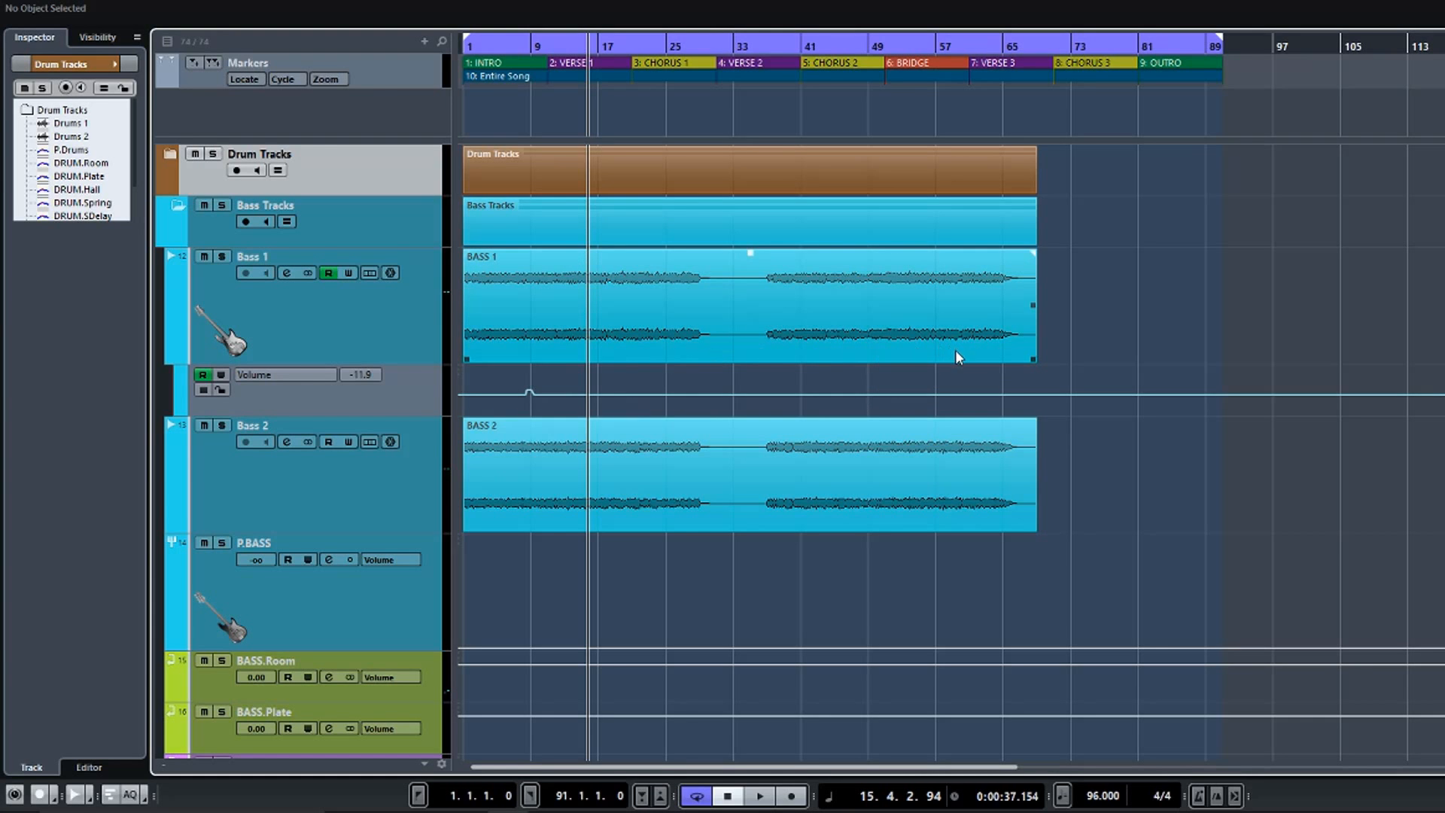
left_click(179, 361)
left_click(179, 206)
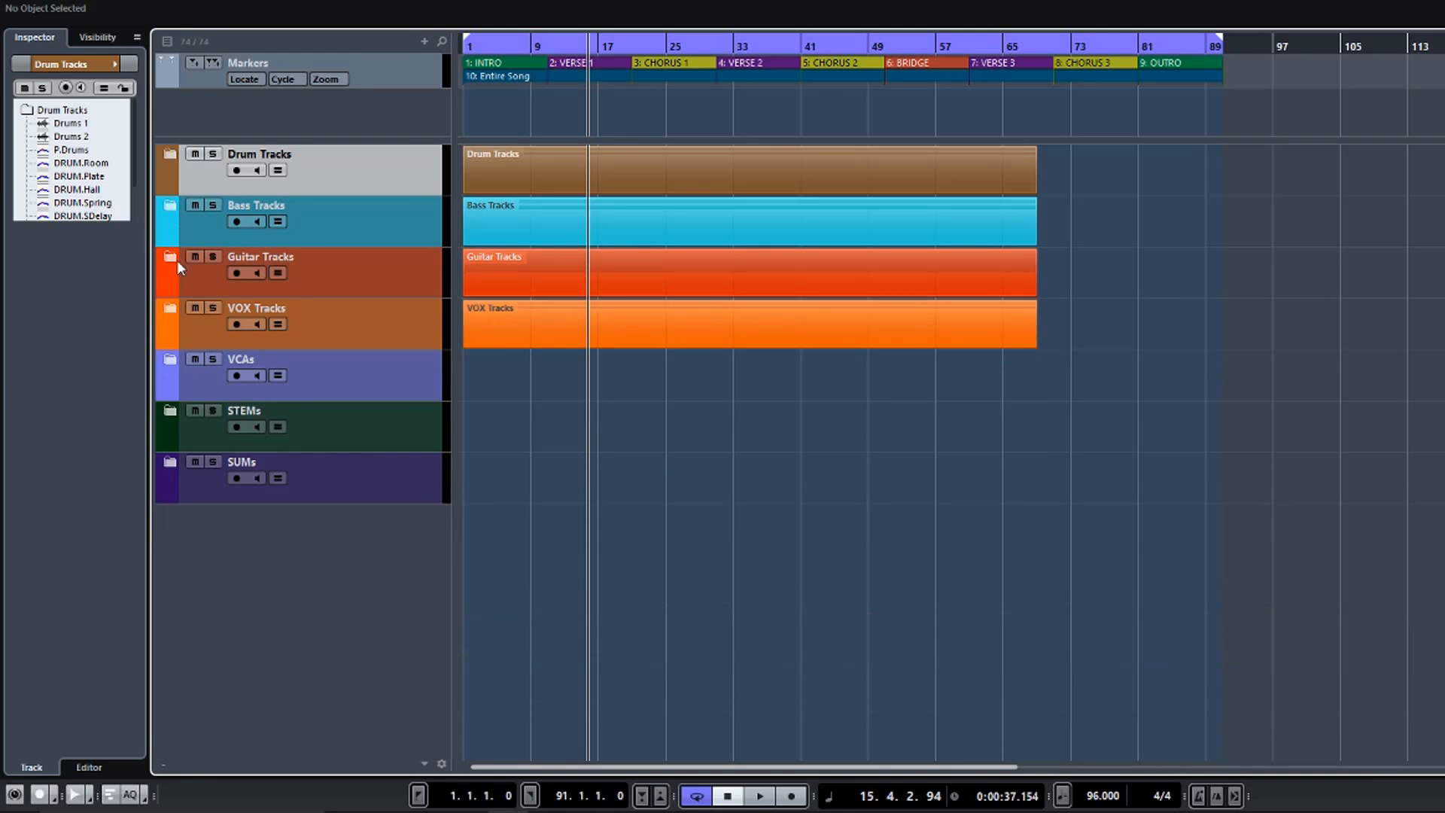
Review the VOX 1 volume and Sends:5 - Enable automation, and close the VOX Tracks folder again.
left_click(177, 316)
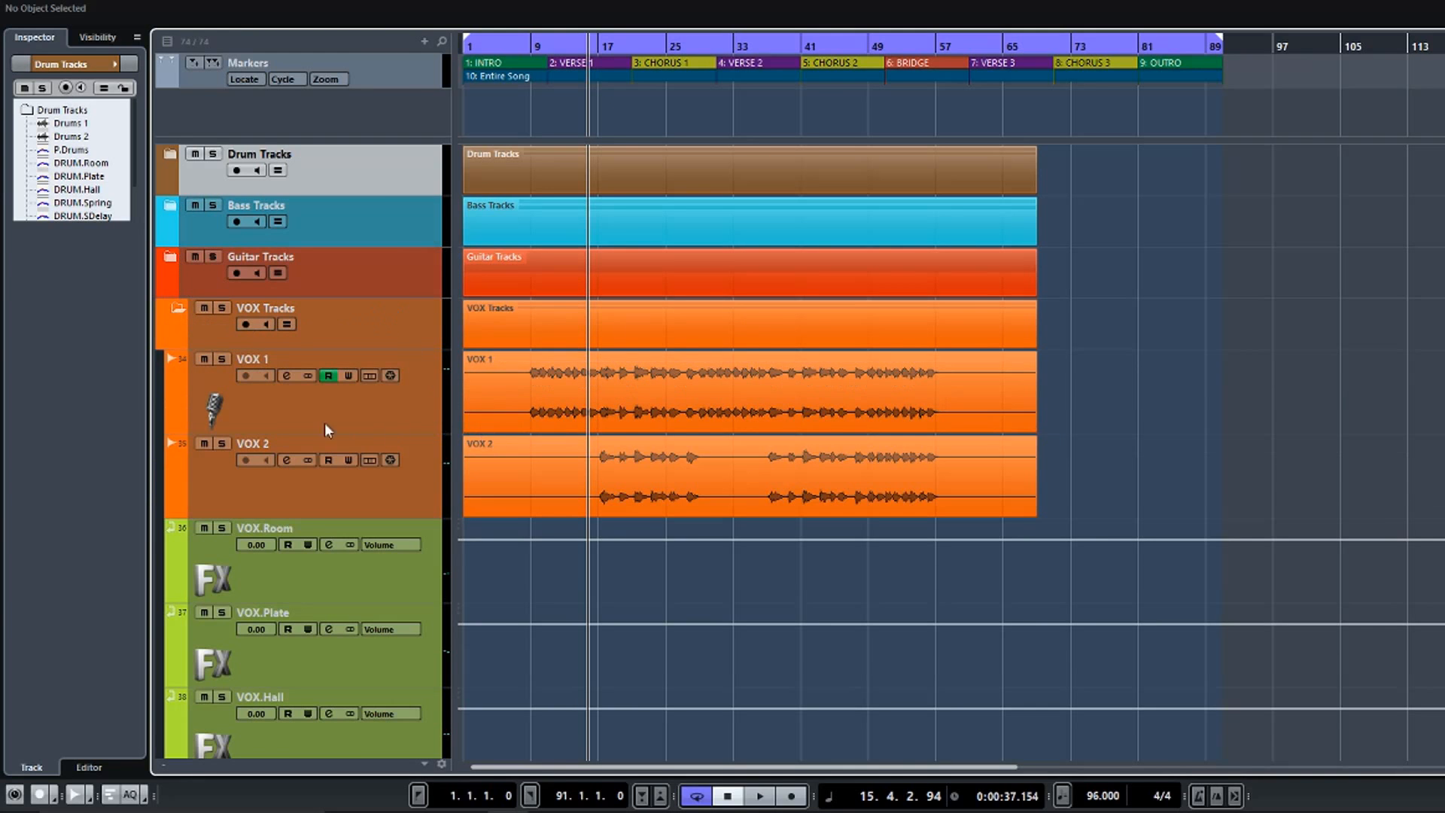
left_click(172, 426)
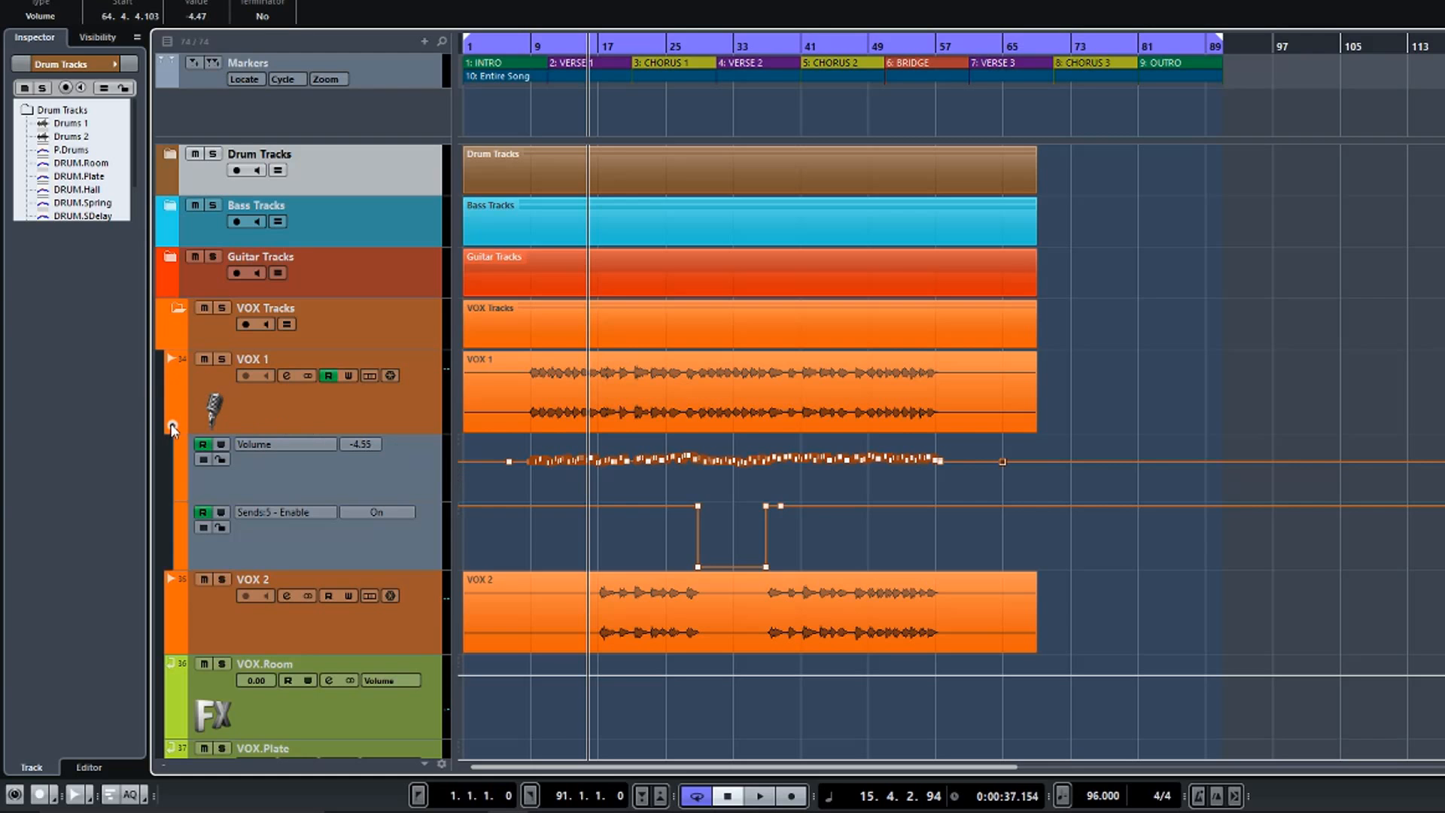
mouse_move(662, 429)
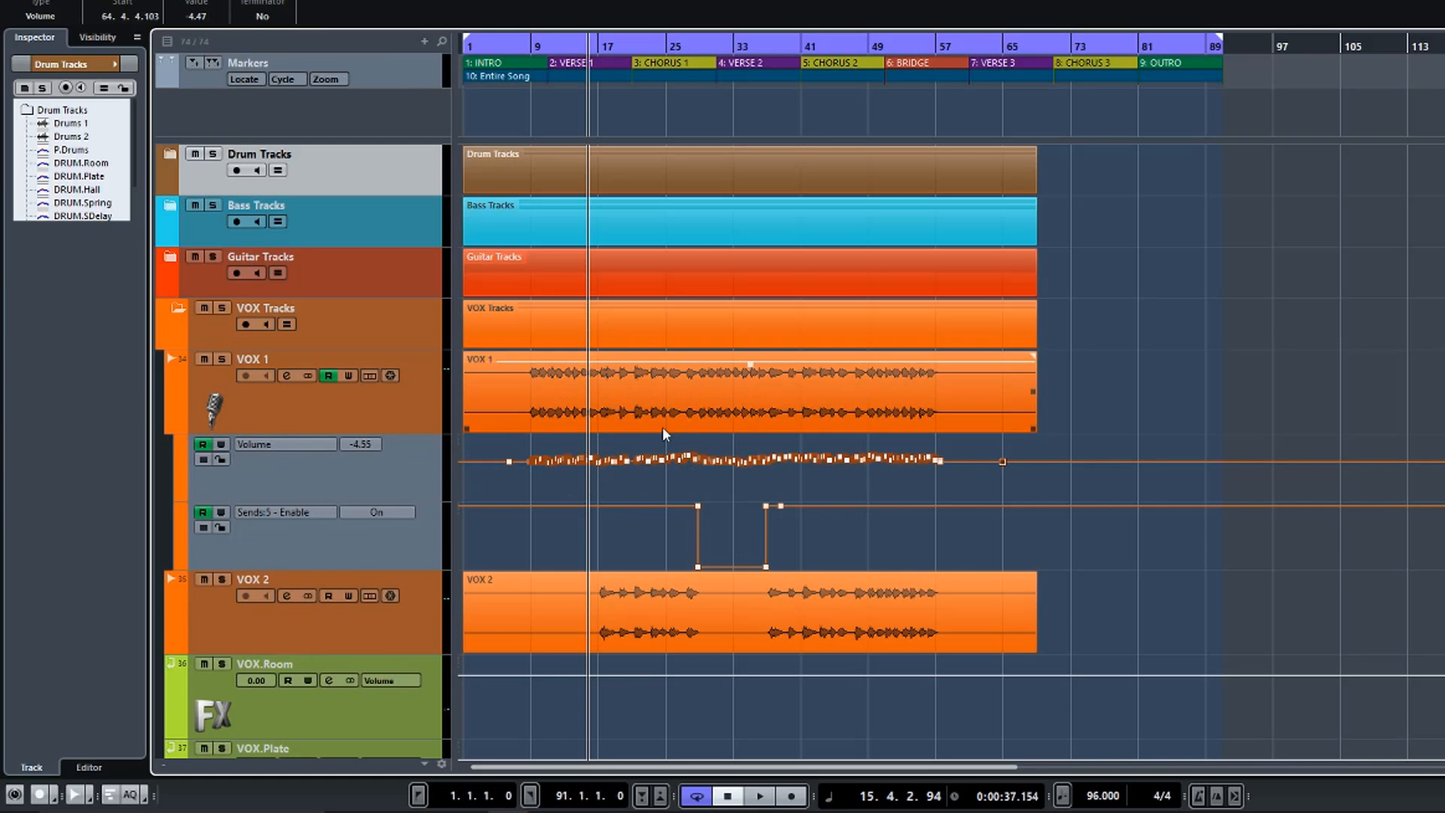
left_click(173, 427)
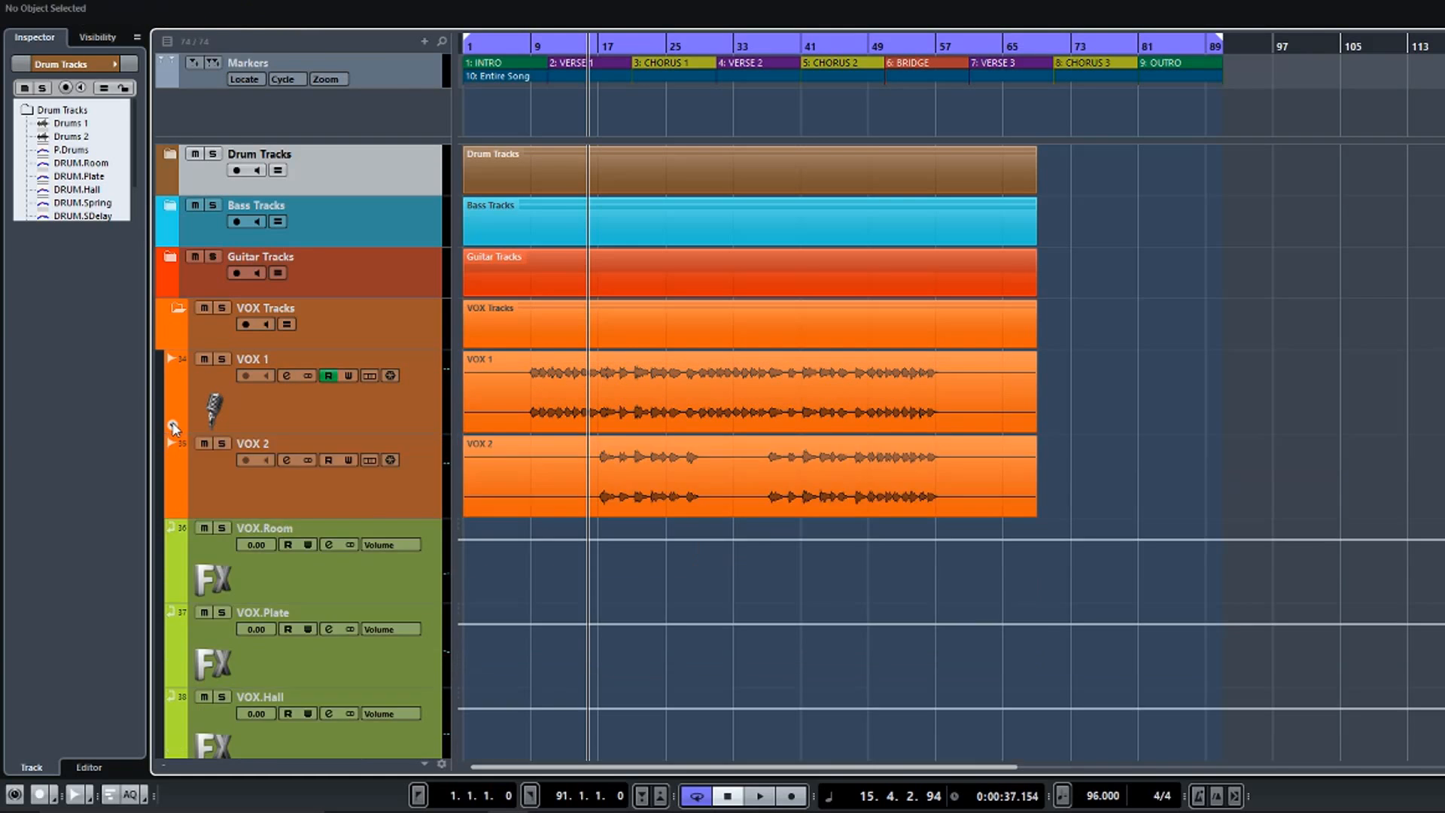
left_click(178, 310)
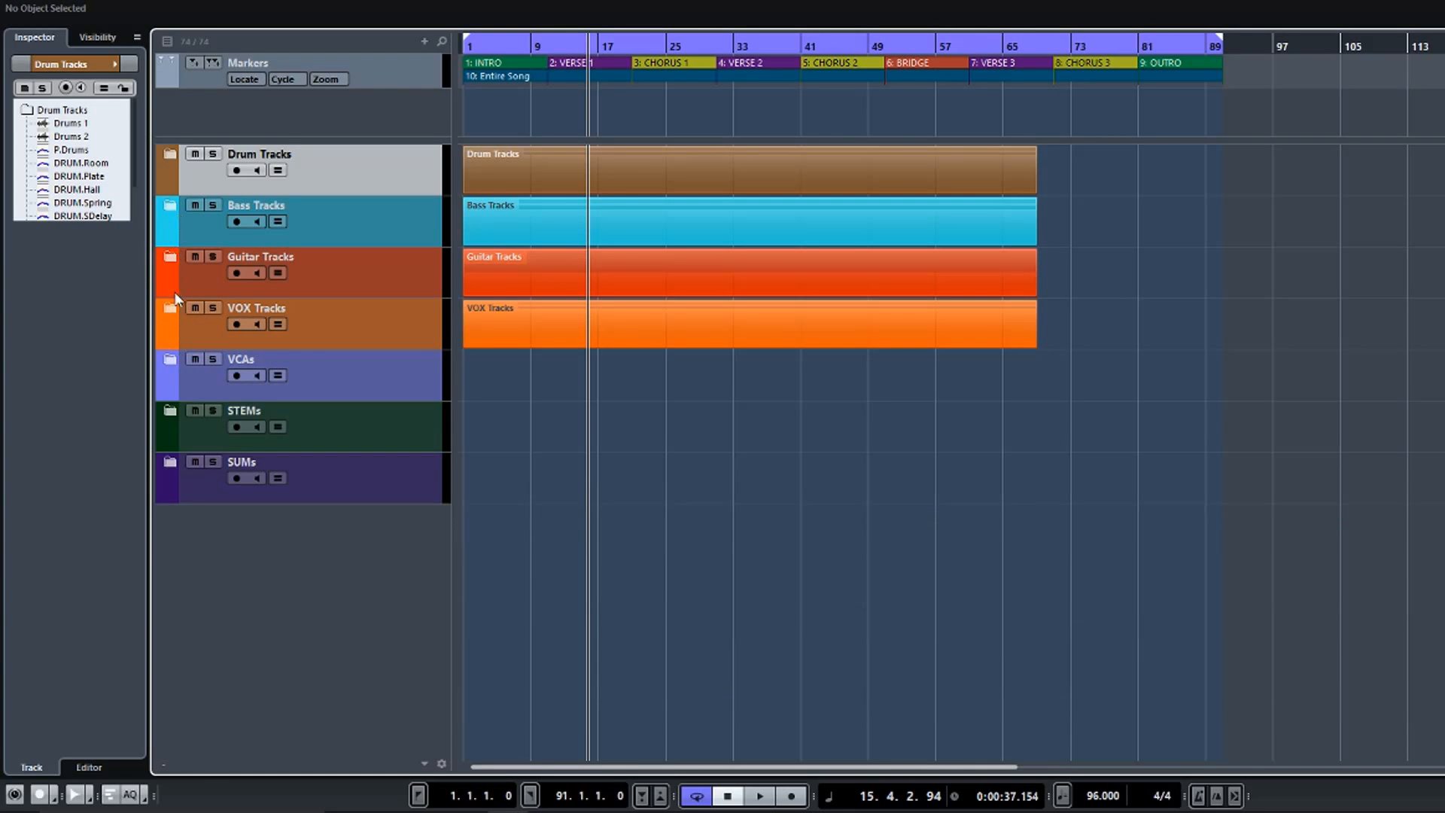
left_click(173, 309)
left_click(173, 310)
left_click(168, 256)
left_click(169, 255)
left_click(166, 155)
left_click(166, 156)
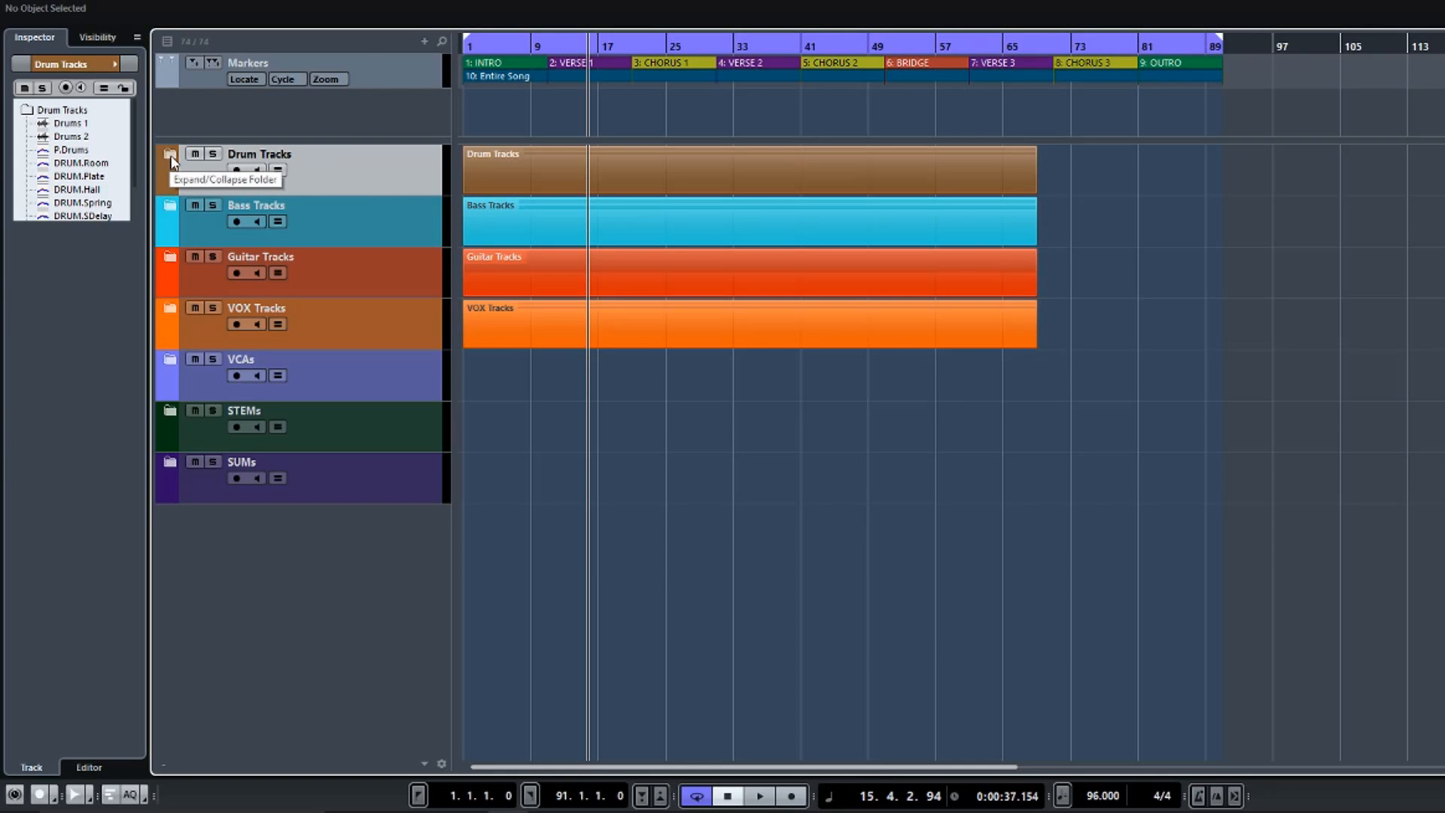
Examine the Drums 1 volume automation up close and across the song, and hide its lane again.
left_click(170, 156)
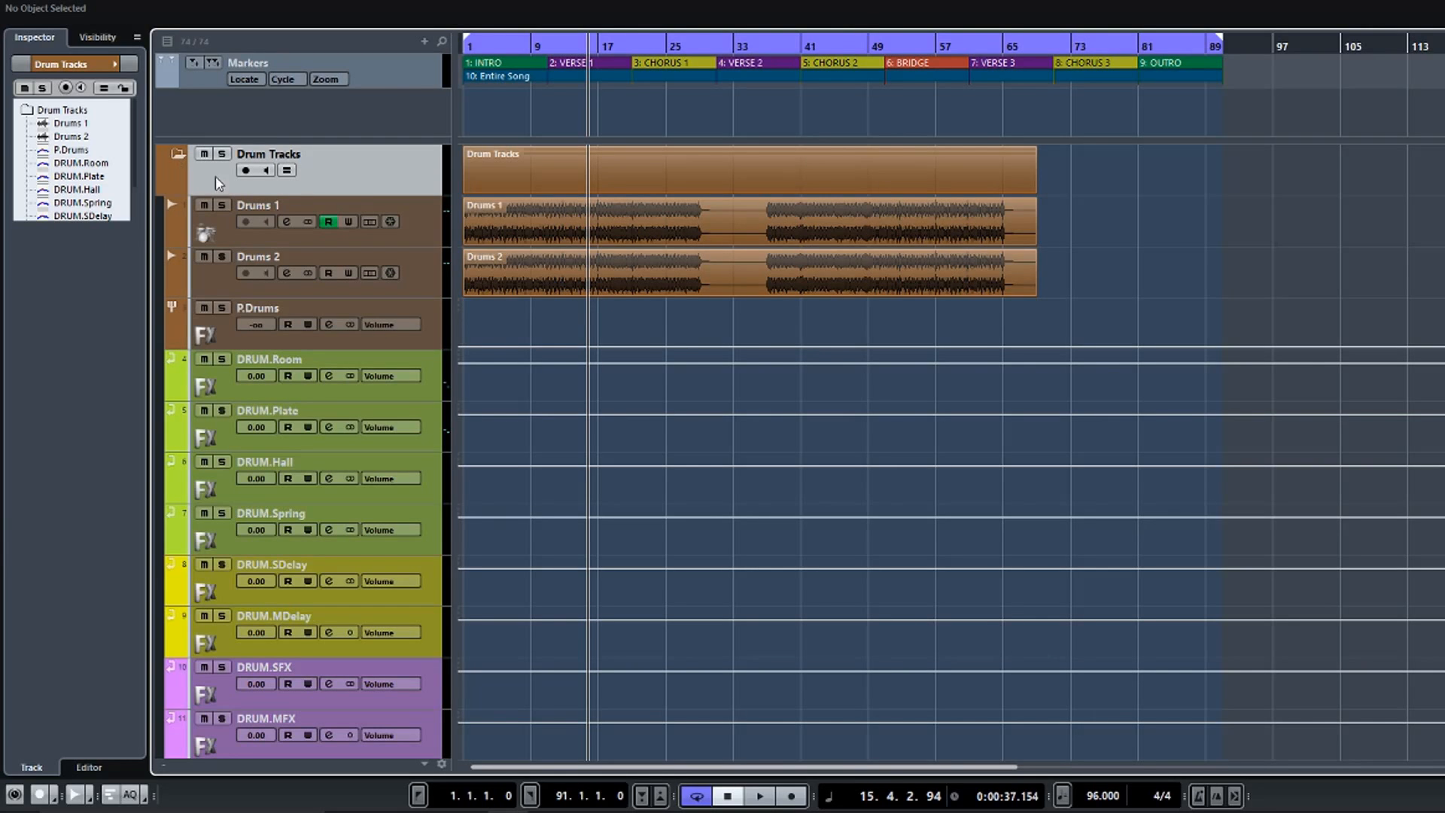
left_click(174, 238)
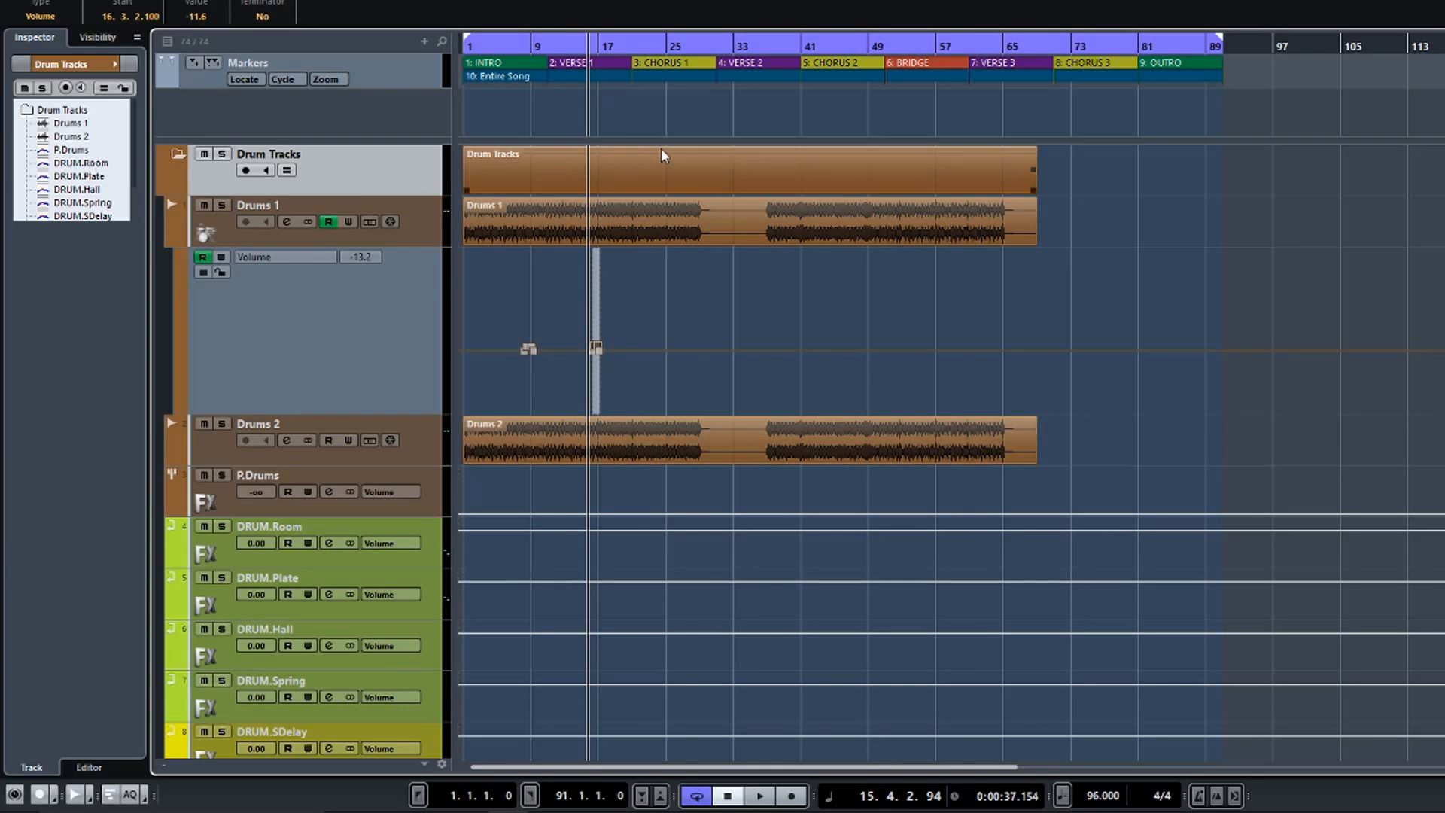
scroll(729, 338, "down", 2)
scroll(729, 338, "up", 5)
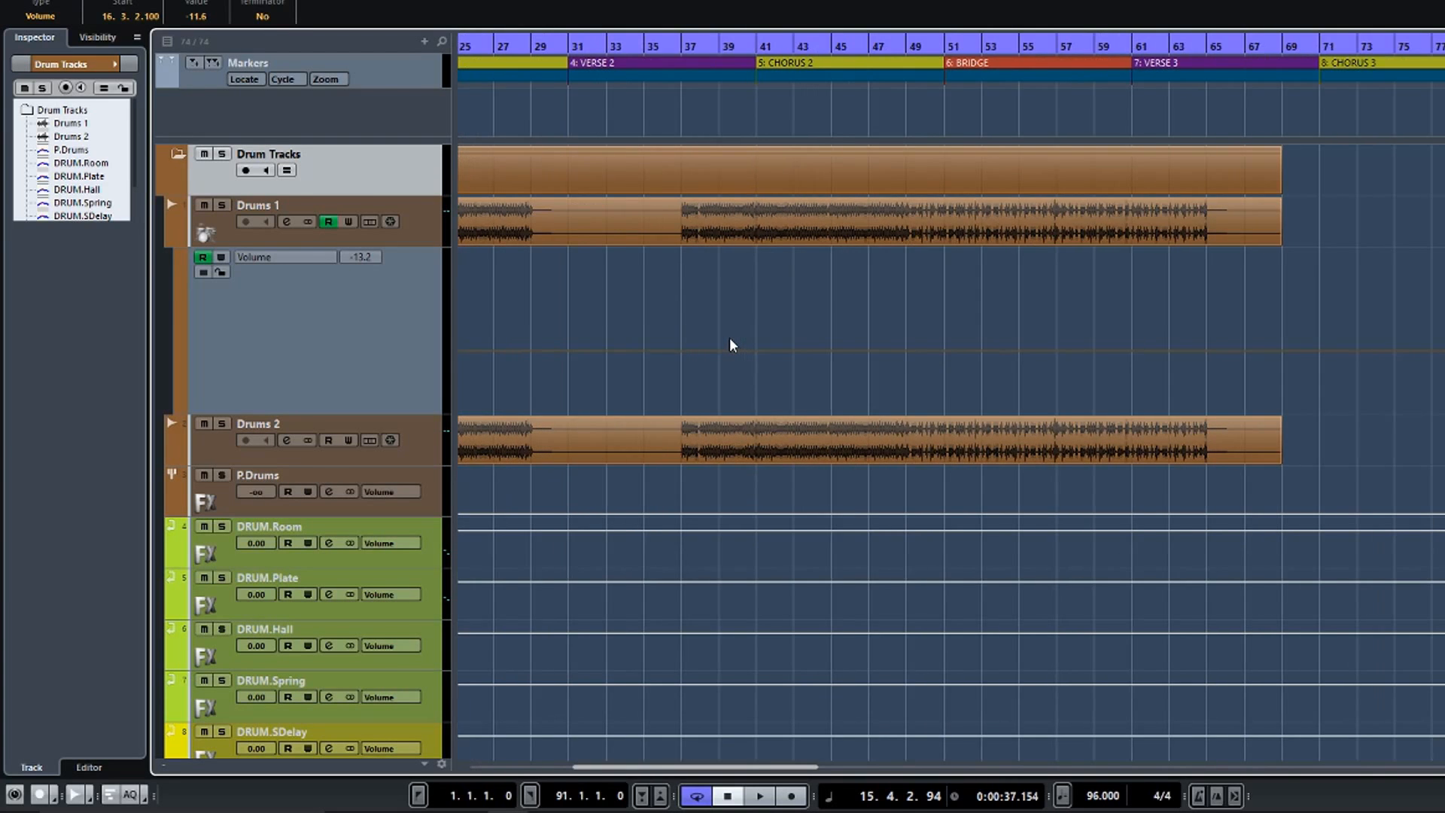
scroll(729, 339, "left", 5)
scroll(729, 341, "up", 3)
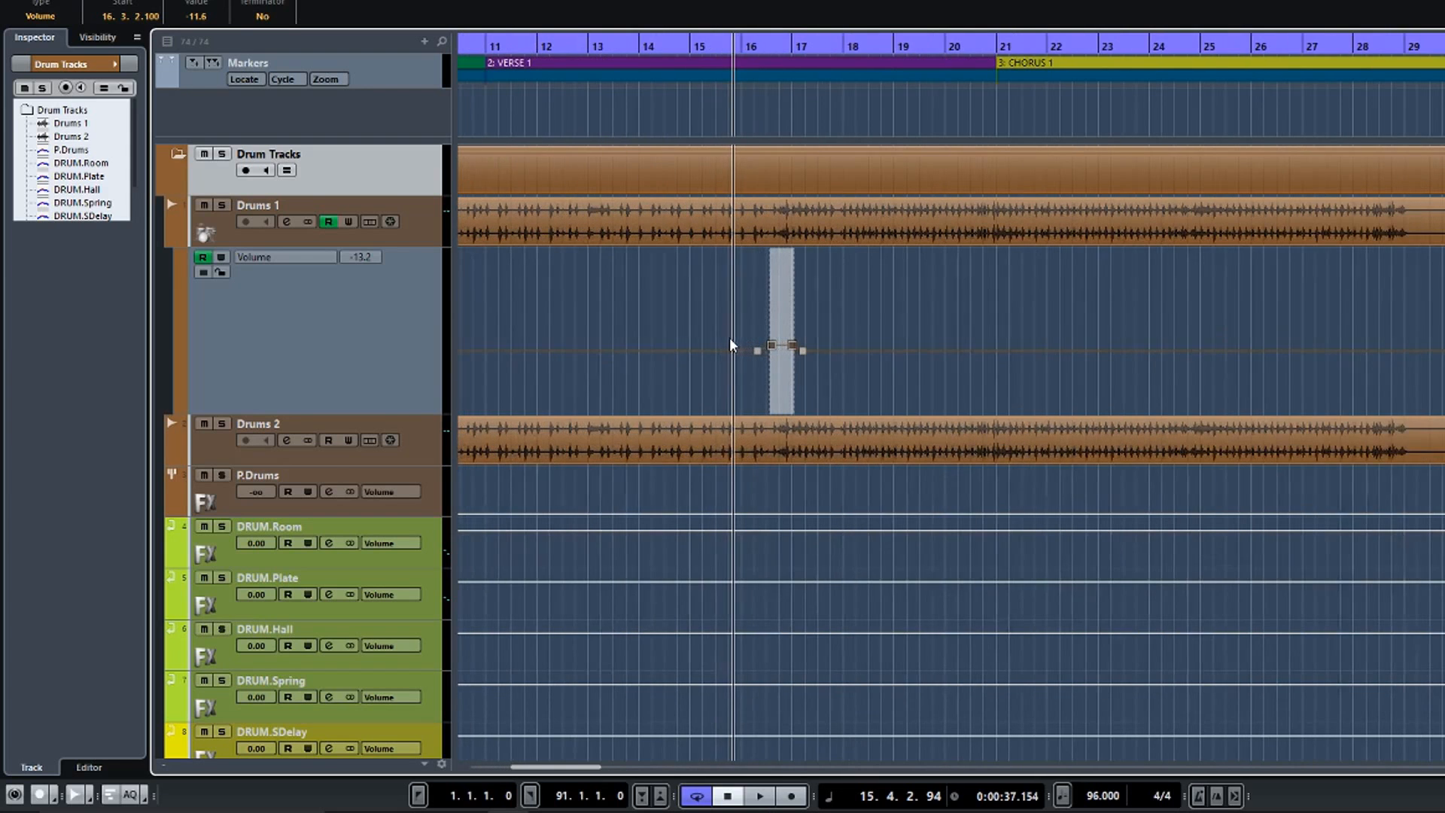
scroll(779, 349, "down", 4)
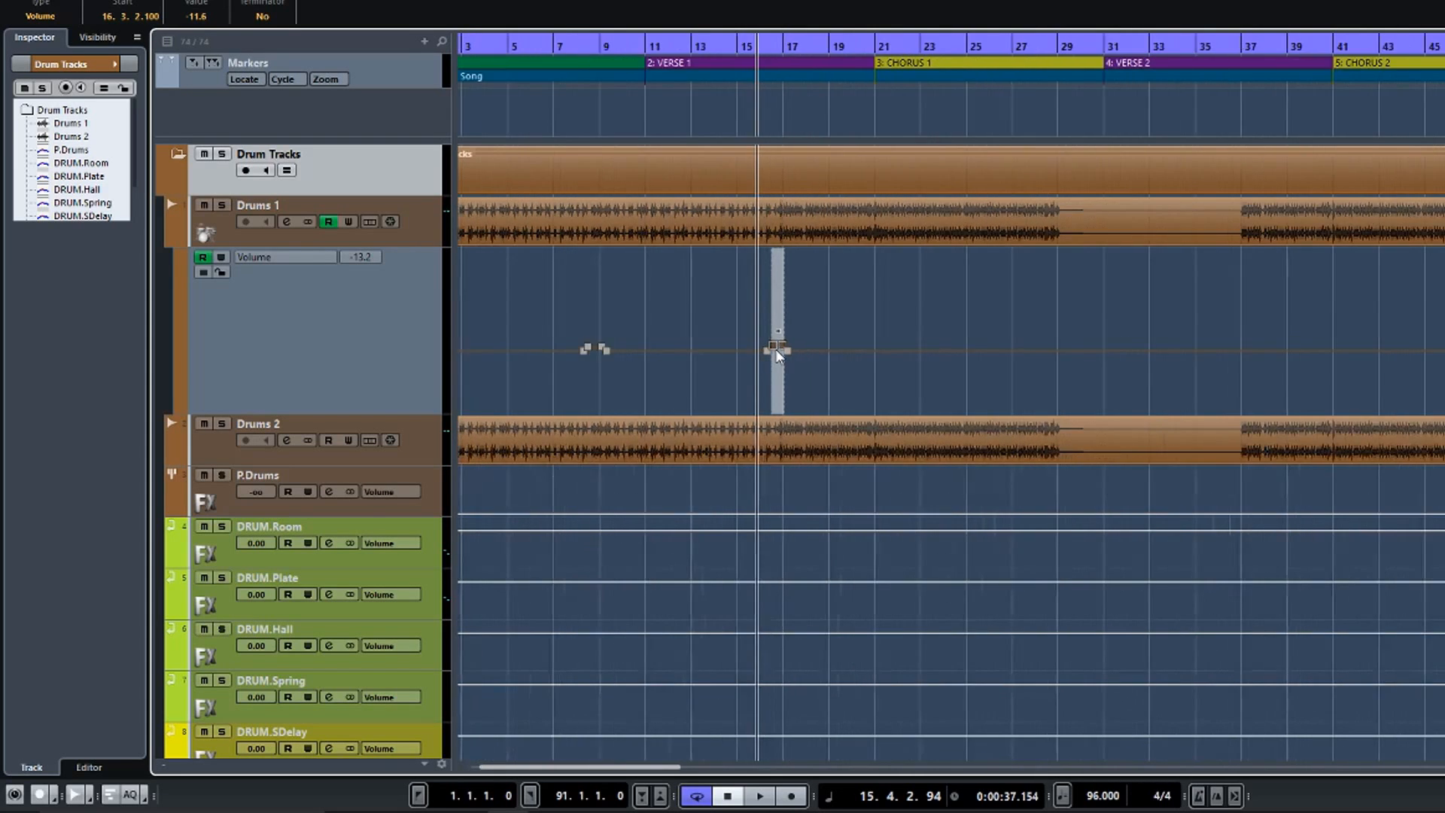
scroll(776, 351, "down", 1)
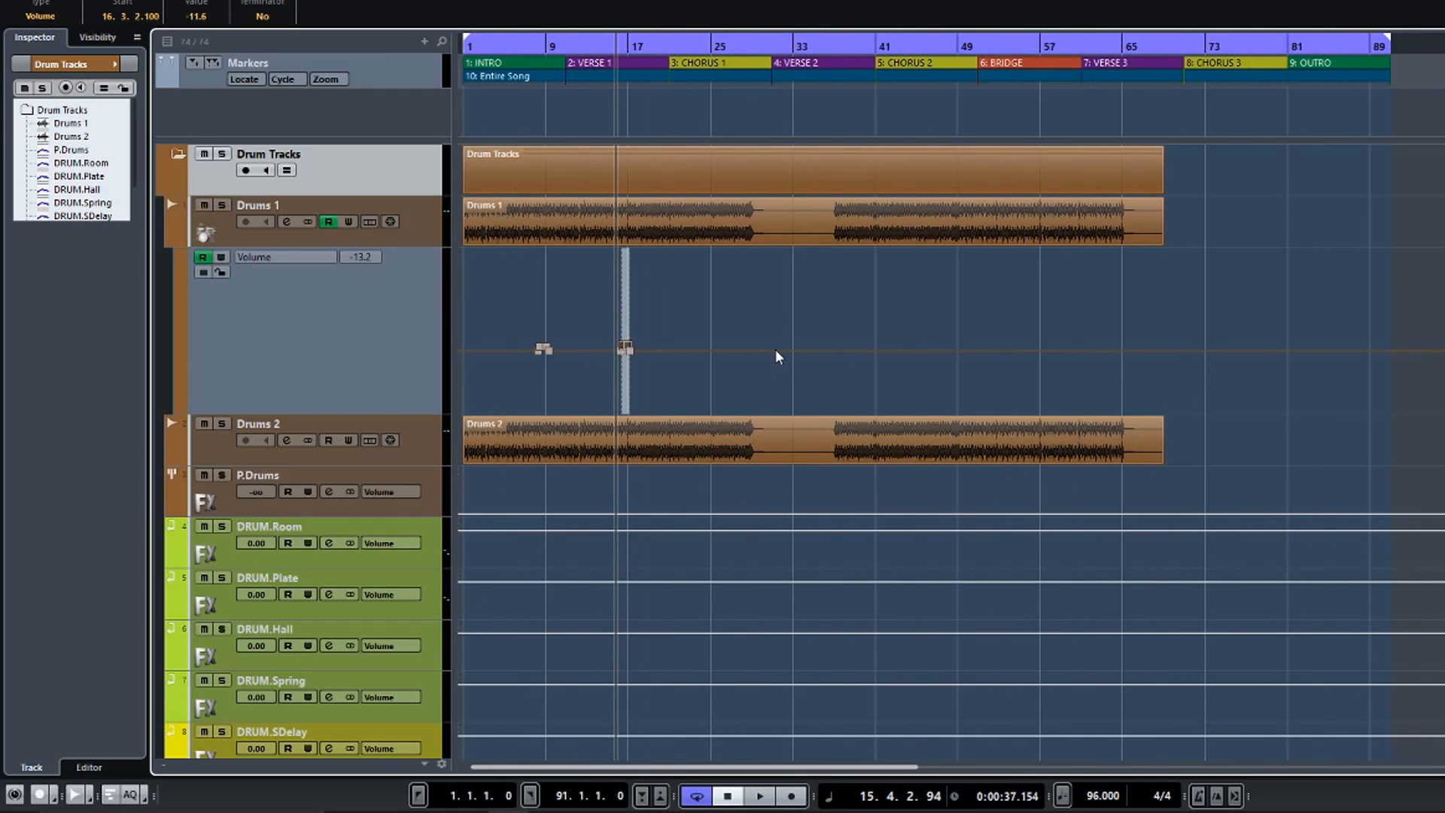
left_click(172, 239)
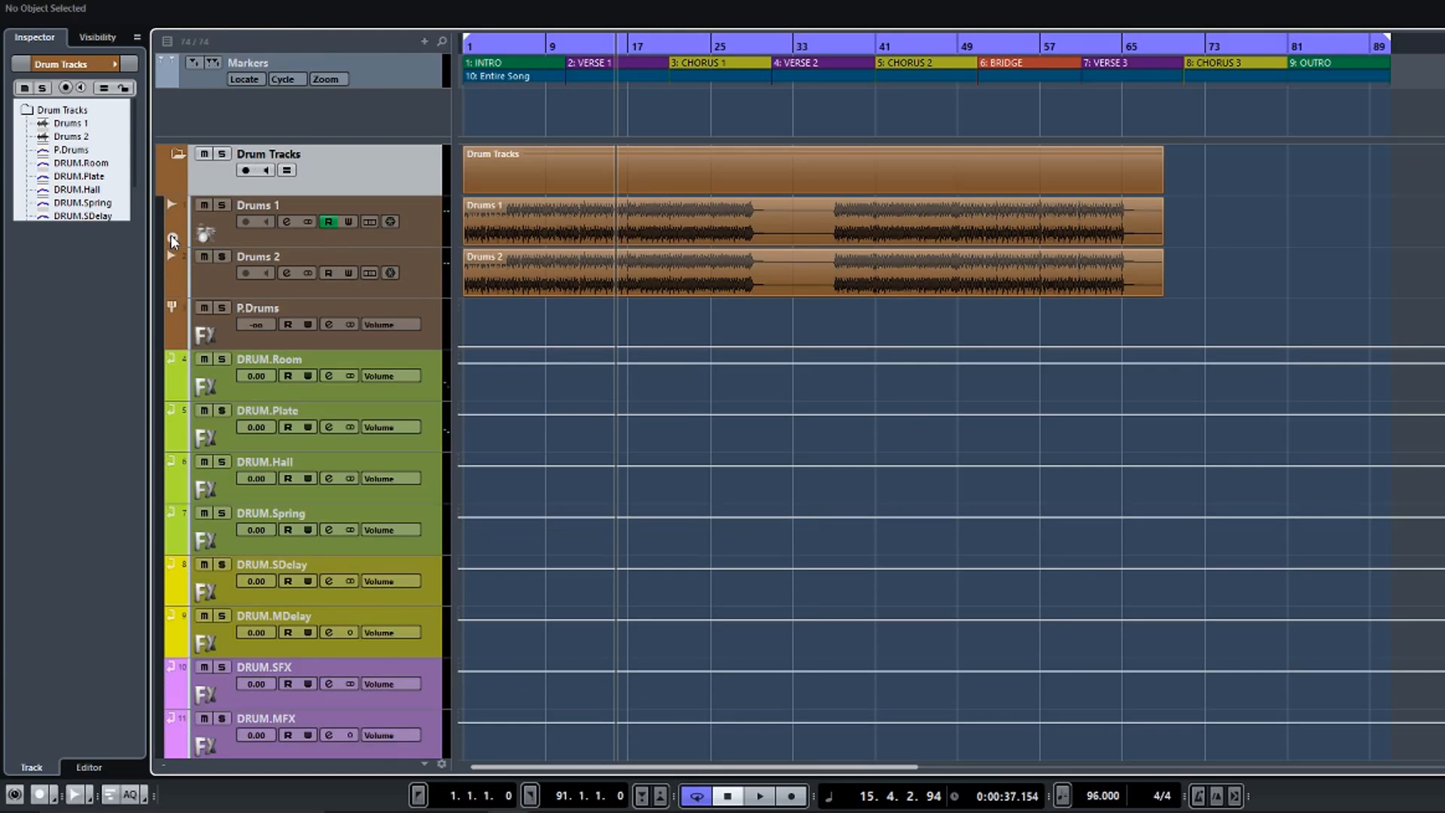